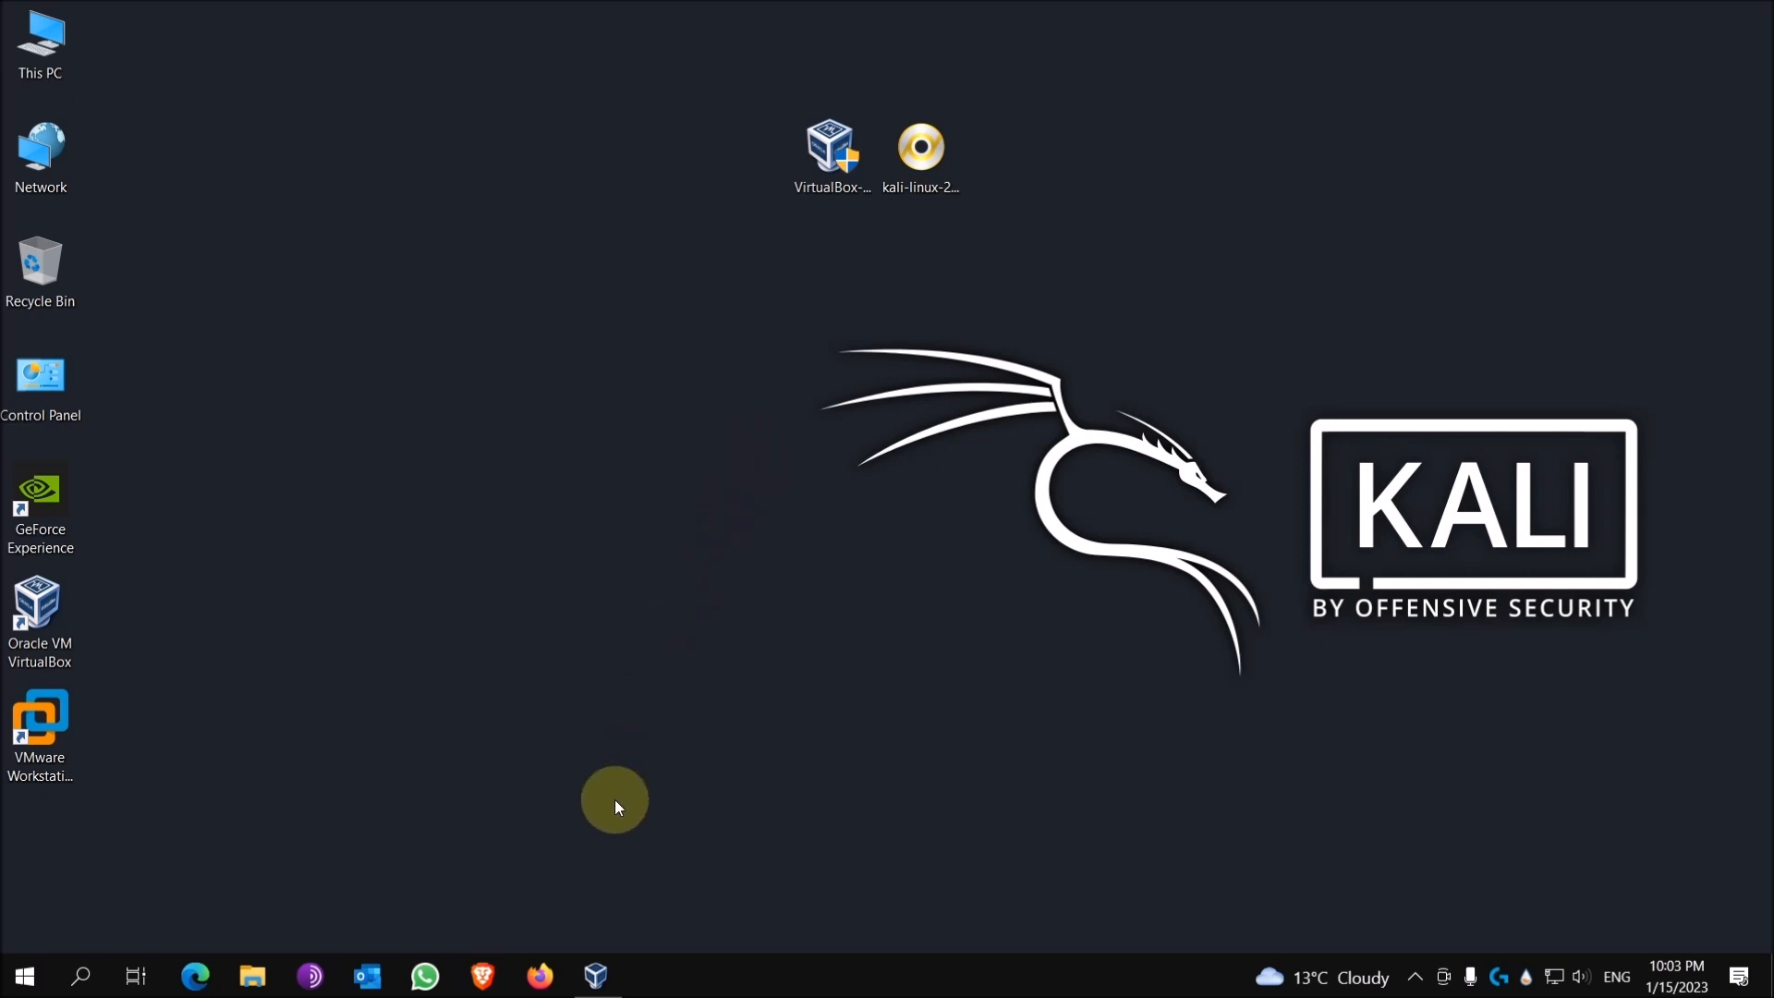
Step: Launch Firefox from the Windows taskbar
{"action": "left_click", "coordinate": [540, 975]}
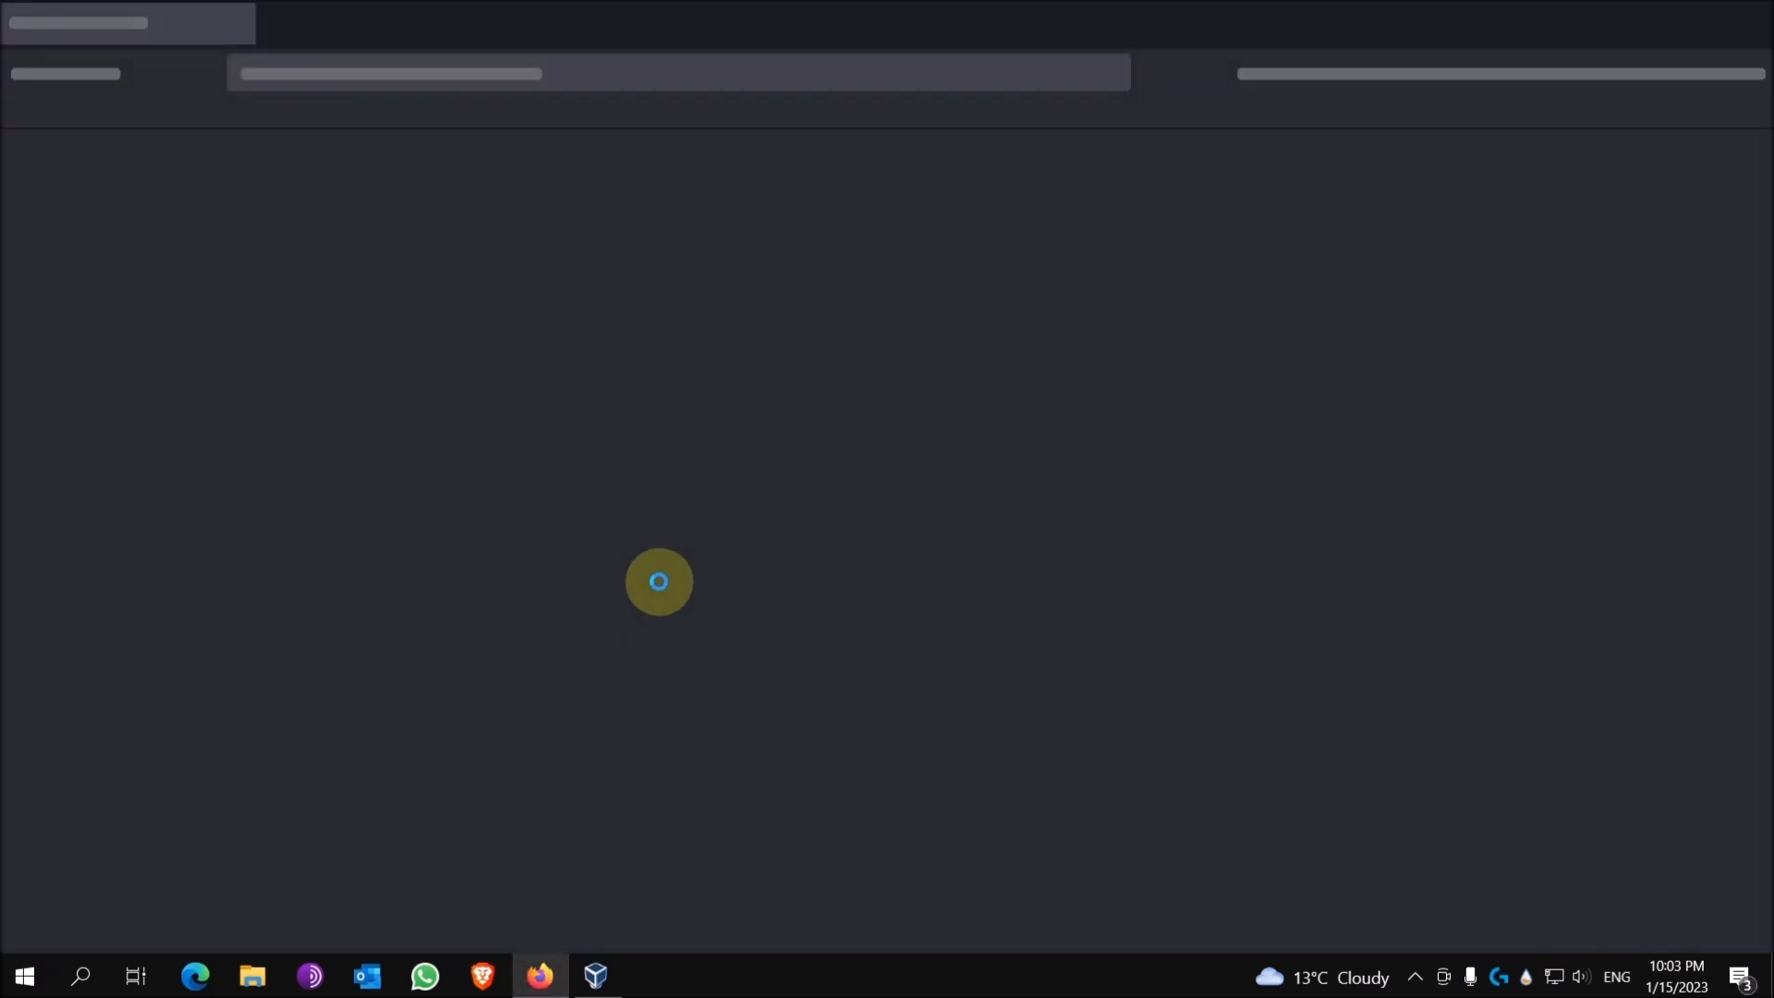
Step: Go to google.com in Firefox
{"action": "left_click", "coordinate": [747, 73]}
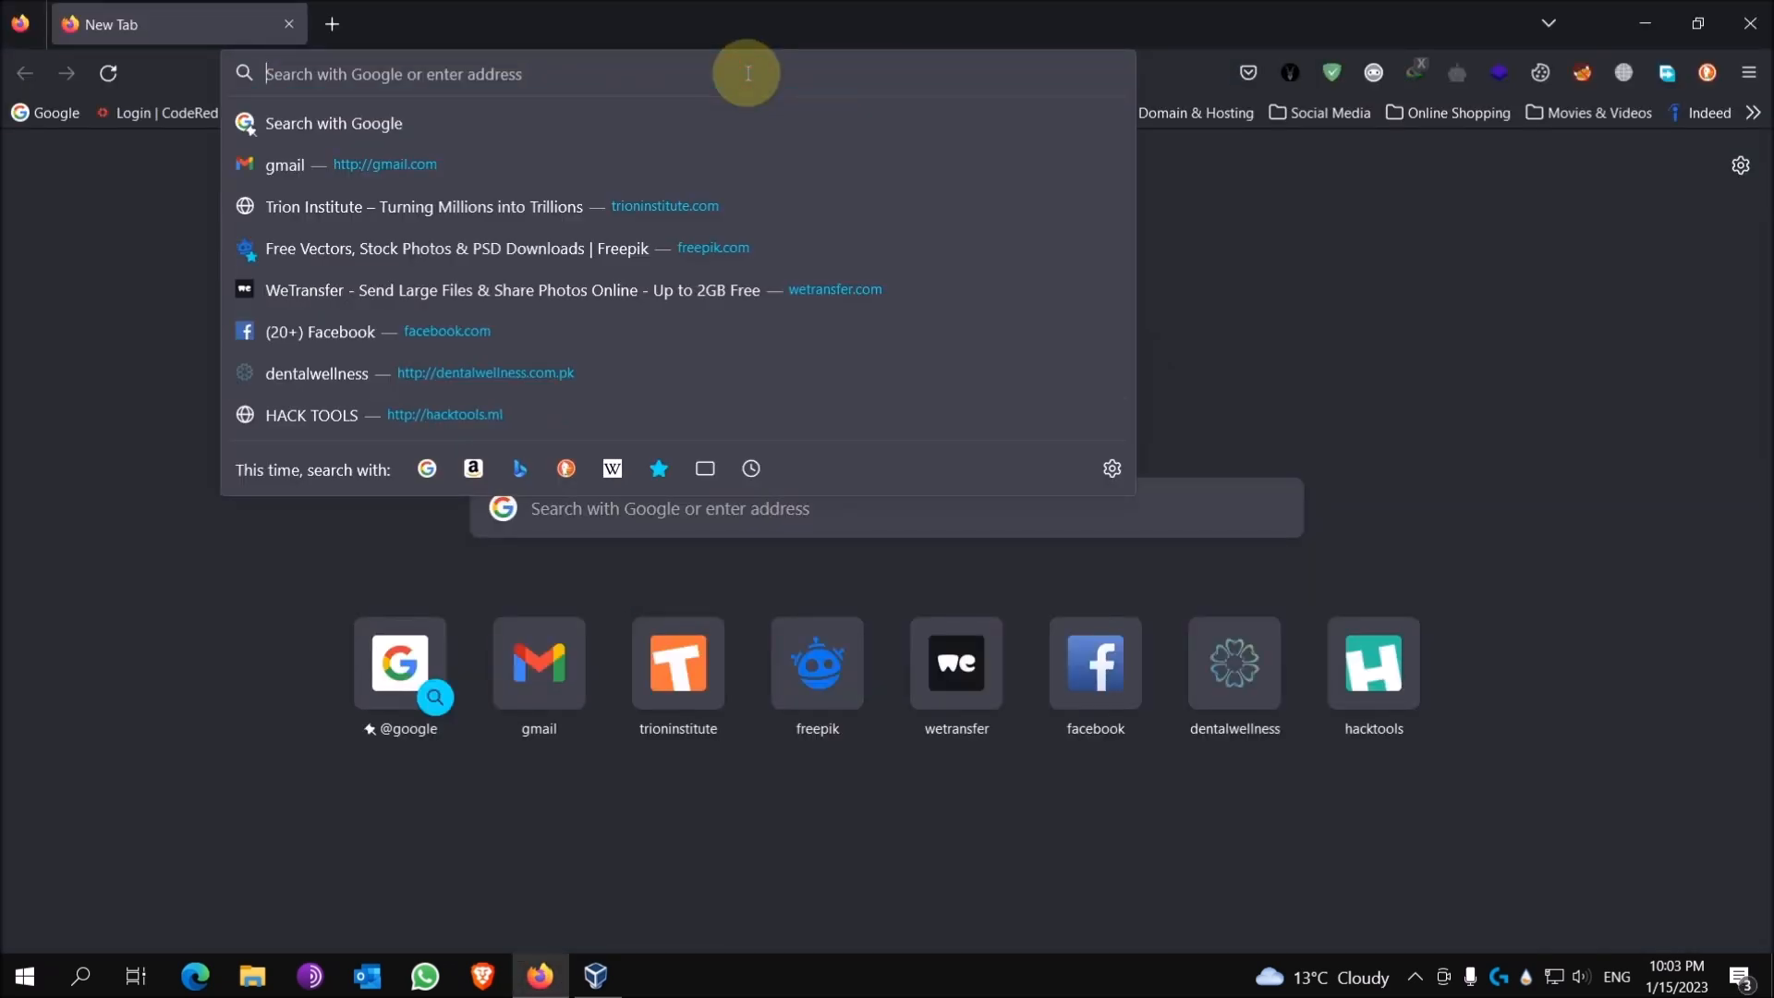
{"action": "type", "text": "google.com/"}
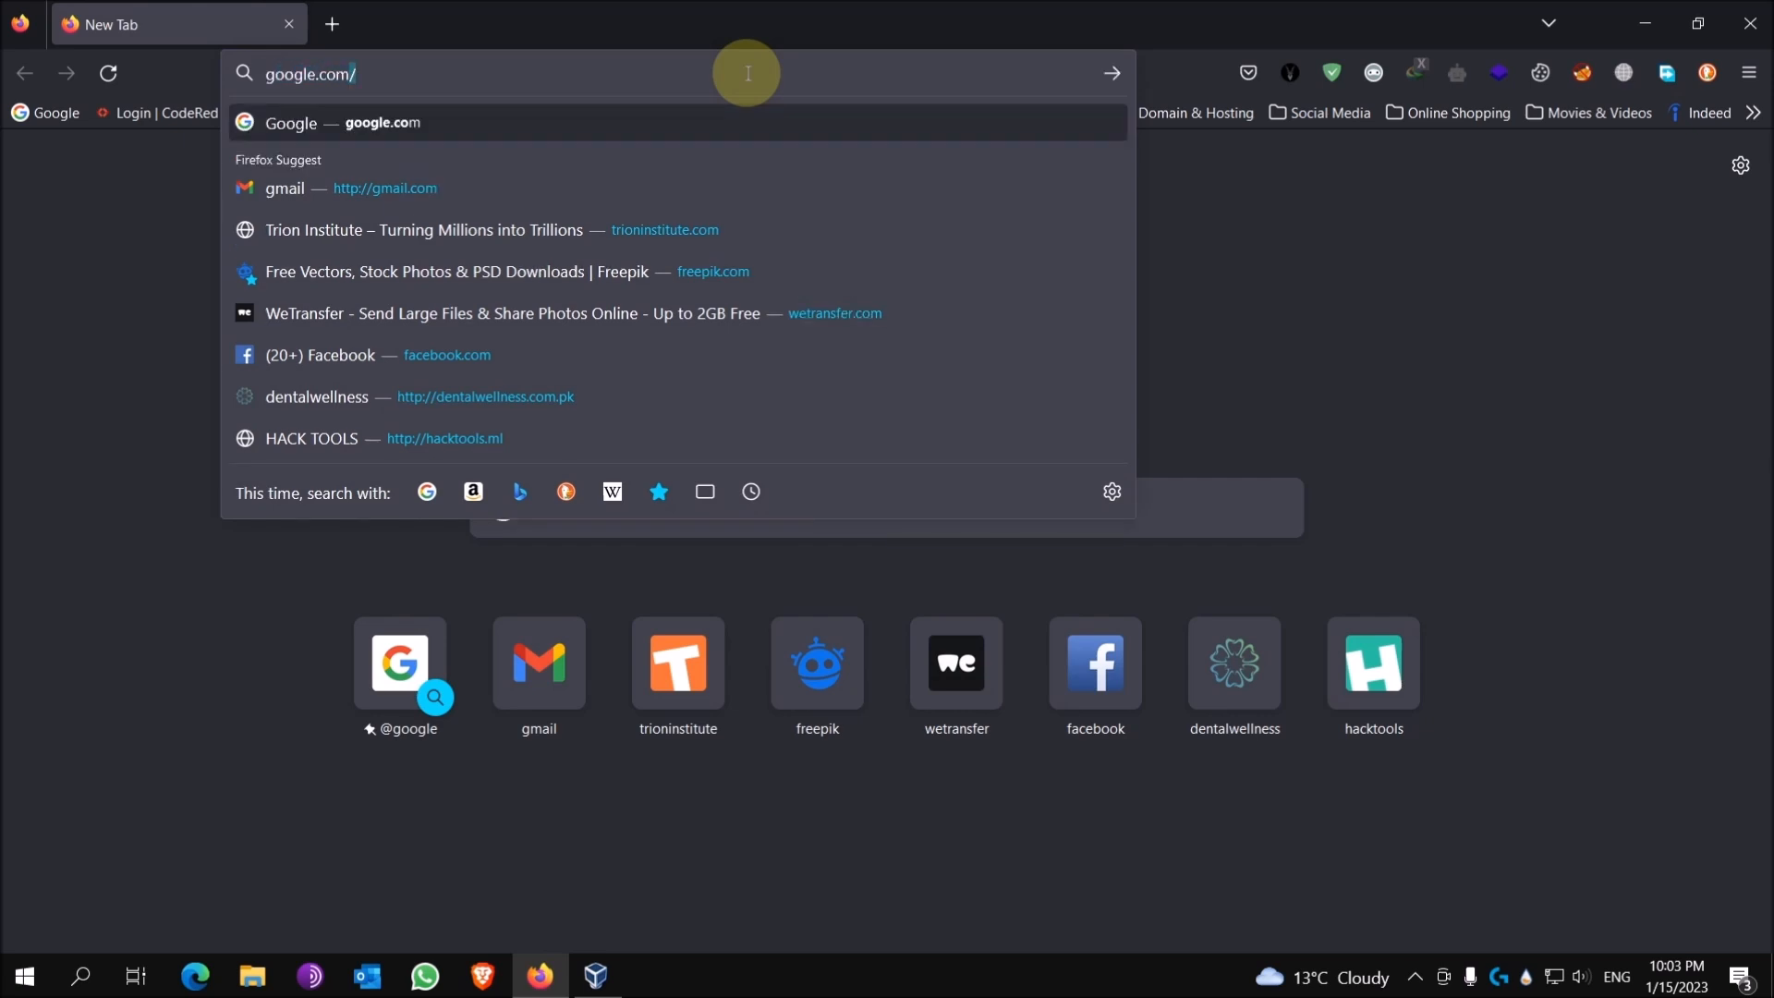
{"action": "key", "text": "Return"}
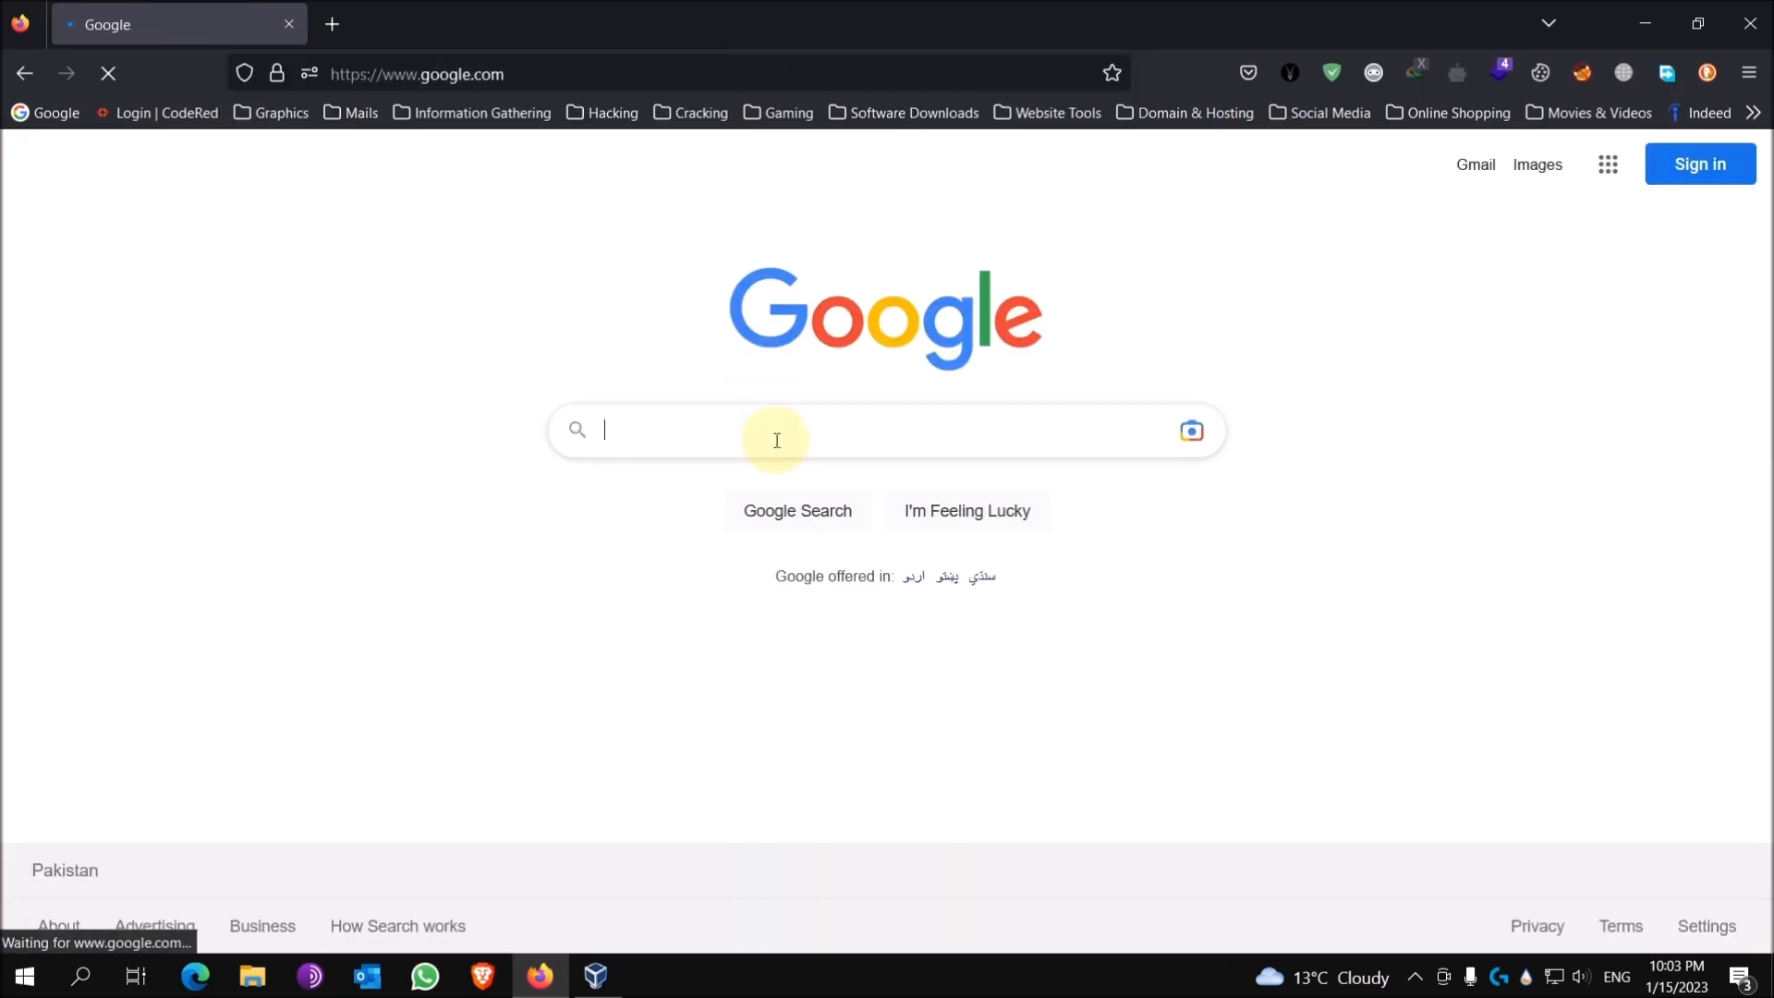
Step: Search Google for 'Virtualbox download', correcting the typos before submitting
{"action": "left_click", "coordinate": [793, 427]}
{"action": "type", "text": "Virut"}
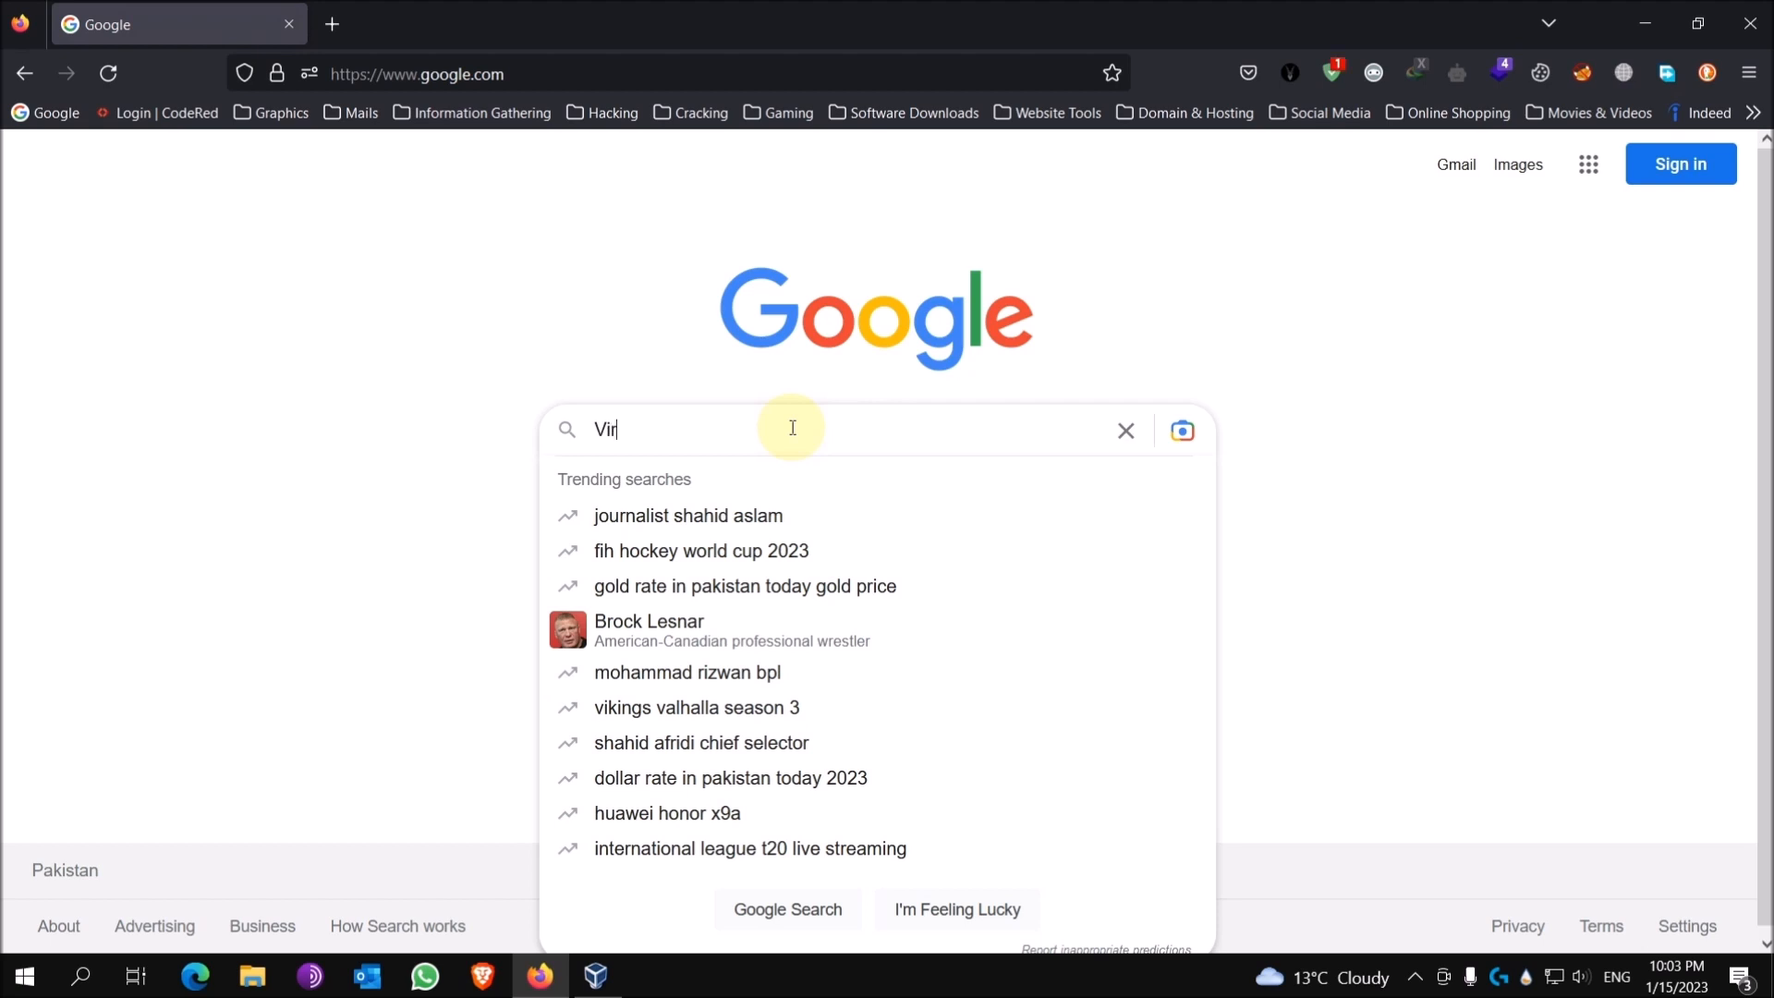
{"action": "key", "text": "BackSpace"}
{"action": "key", "text": "BackSpace"}
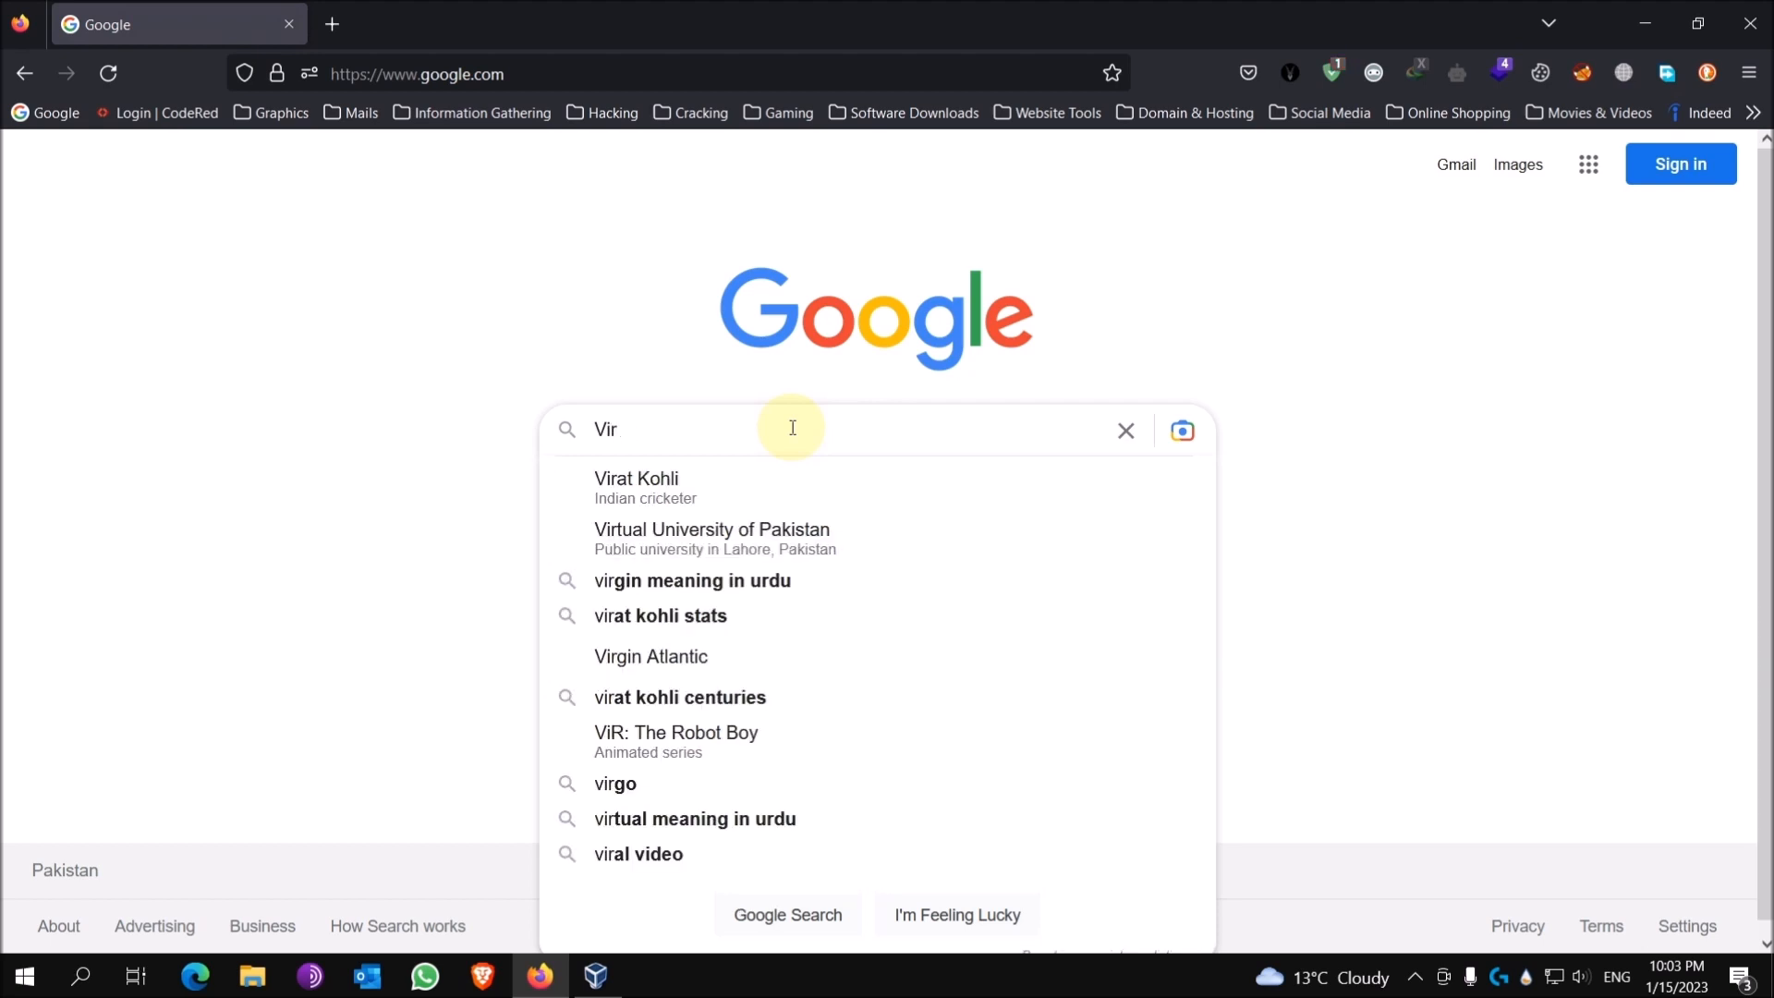
{"action": "type", "text": "tual box"}
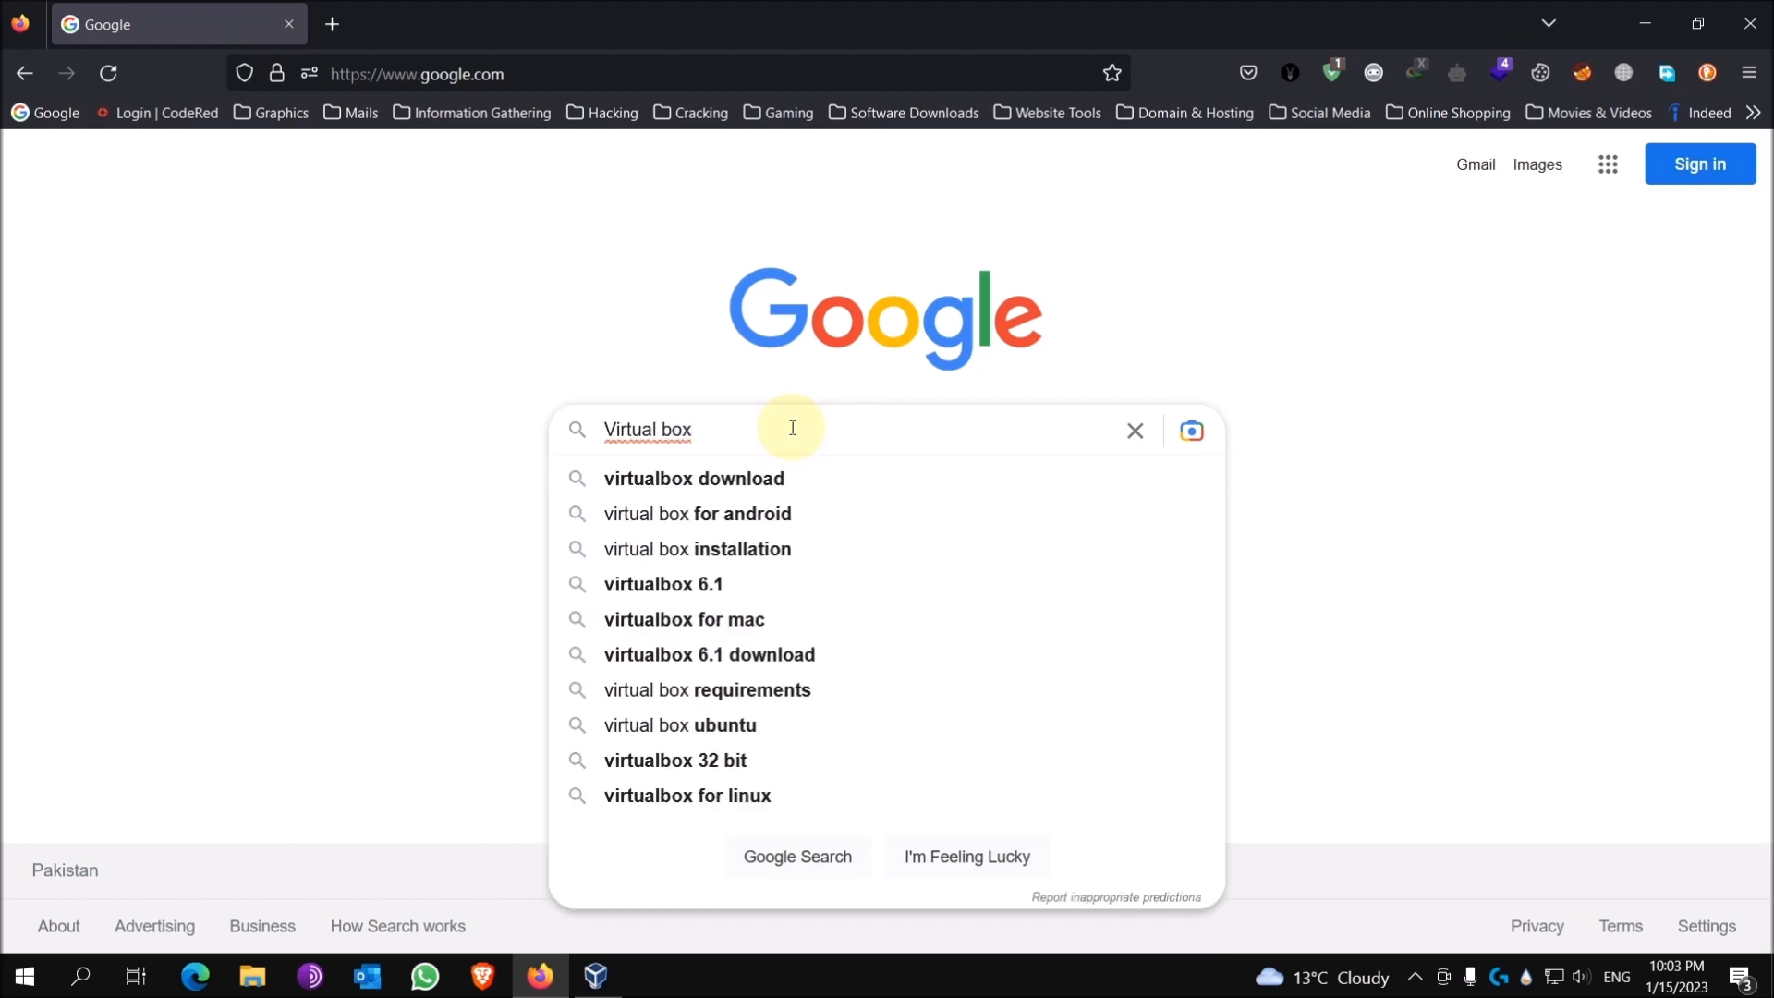
{"action": "type", "text": " donwlo"}
{"action": "key", "text": "BackSpace"}
{"action": "key", "text": "BackSpace"}
{"action": "key", "text": "BackSpace"}
{"action": "key", "text": "BackSpace"}
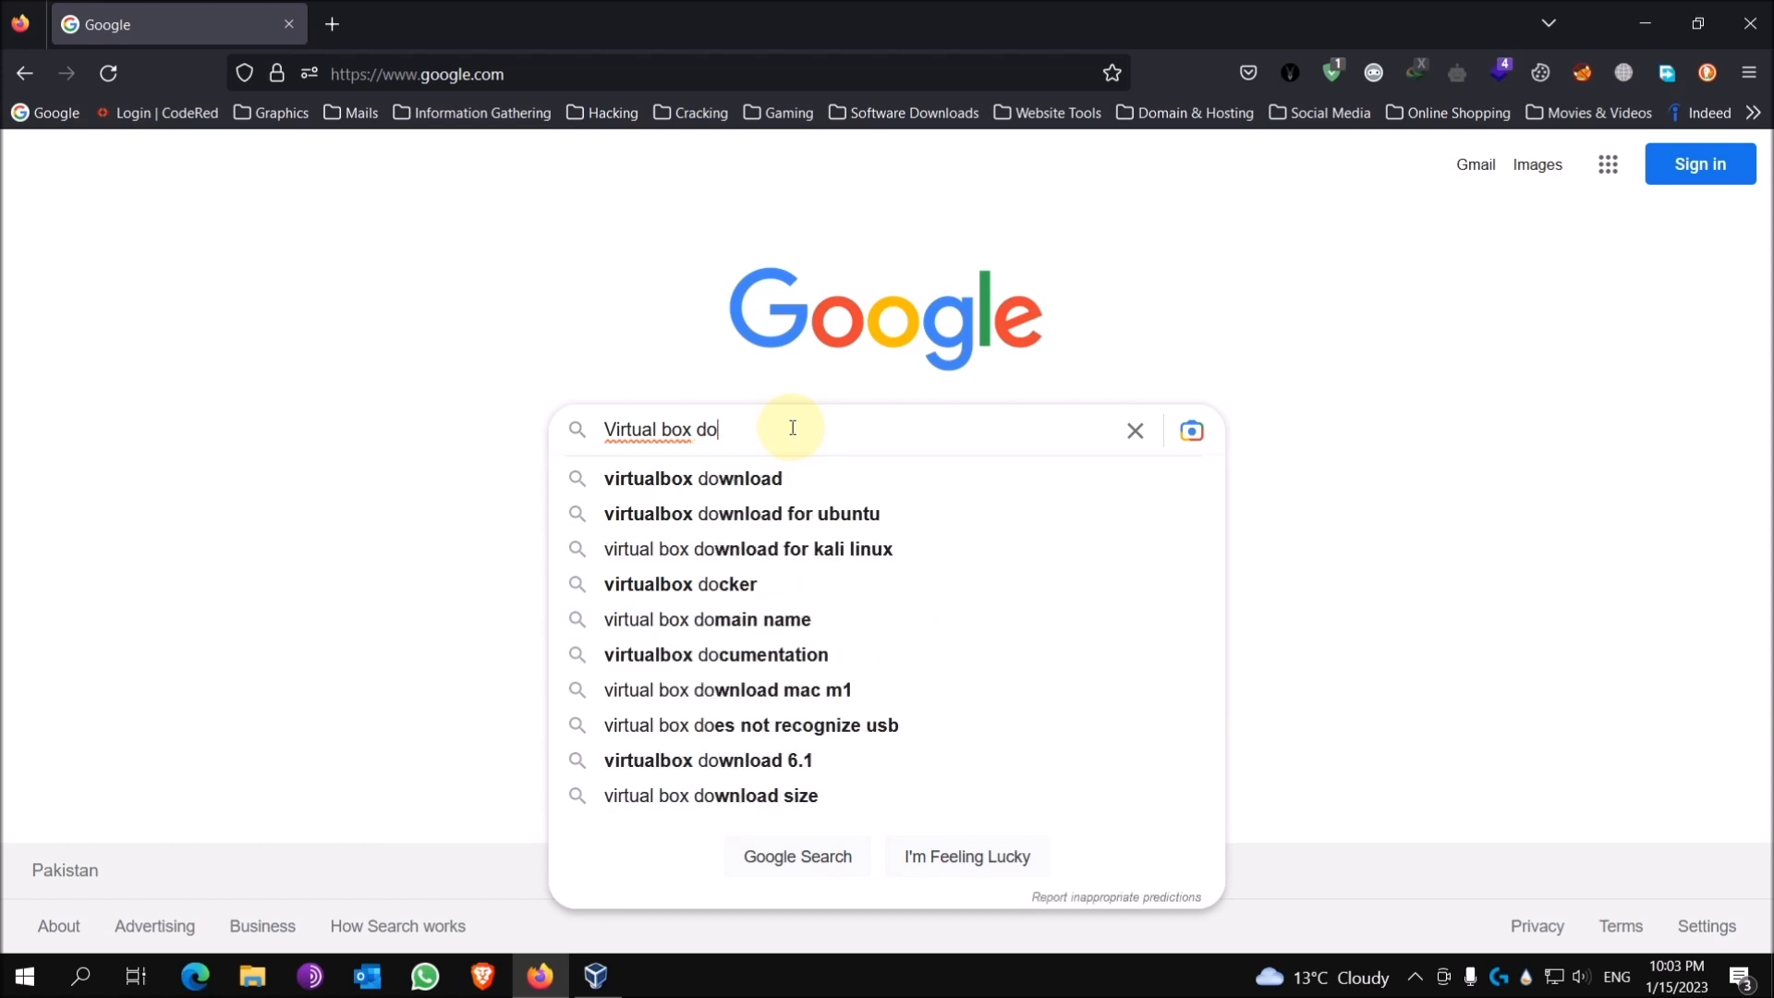
{"action": "type", "text": "wnload"}
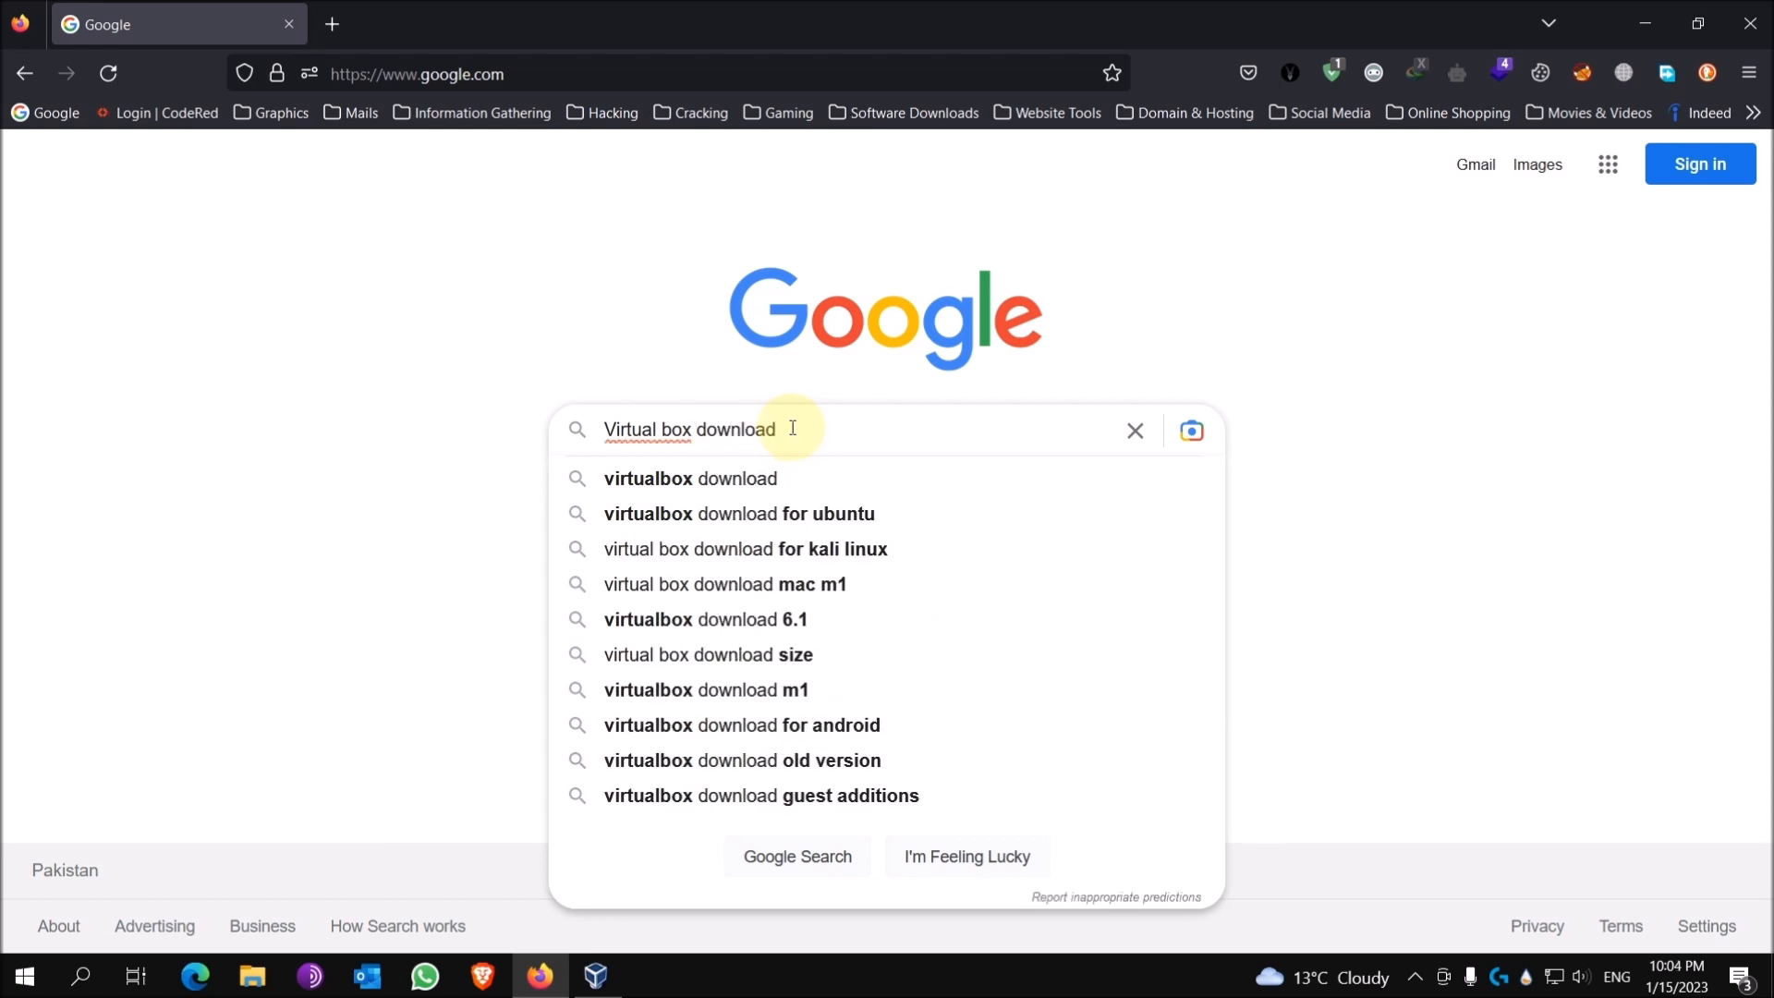
{"action": "key", "text": "BackSpace"}
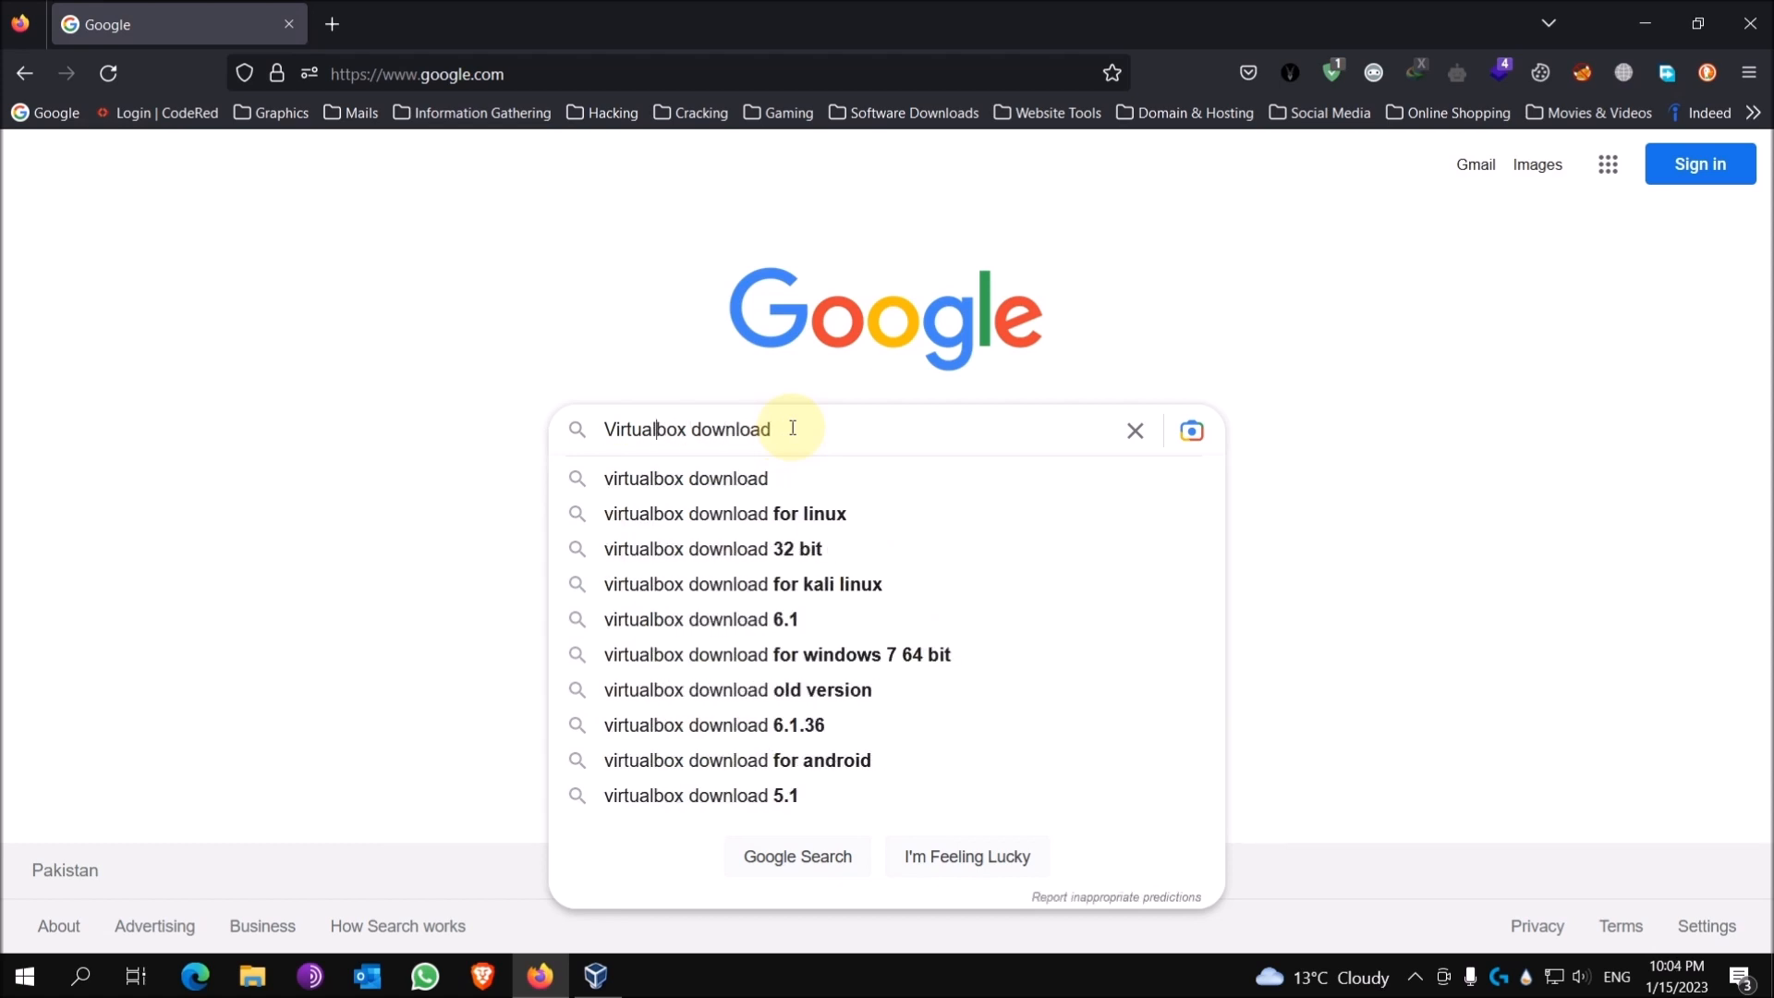
{"action": "left_click", "coordinate": [792, 428]}
{"action": "key", "text": "Return"}
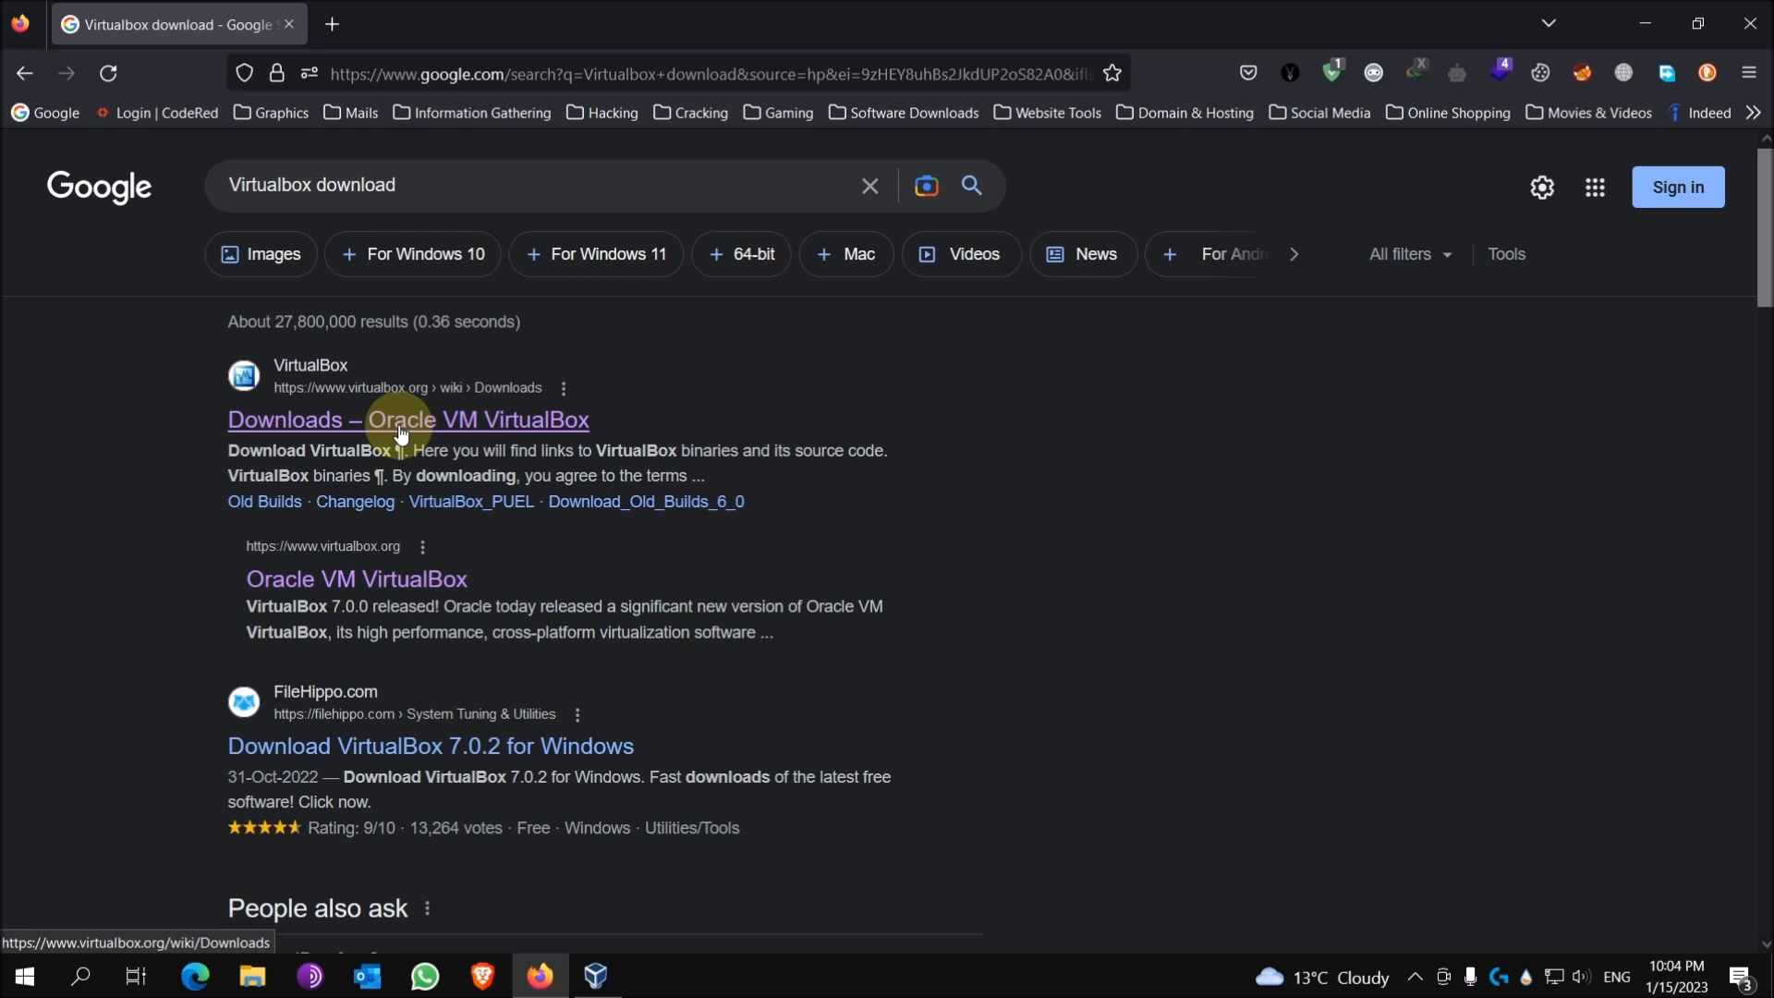
Step: Open the official Downloads – Oracle VM VirtualBox page and download the 7.0.4 Windows hosts installer
{"action": "left_click", "coordinate": [400, 430]}
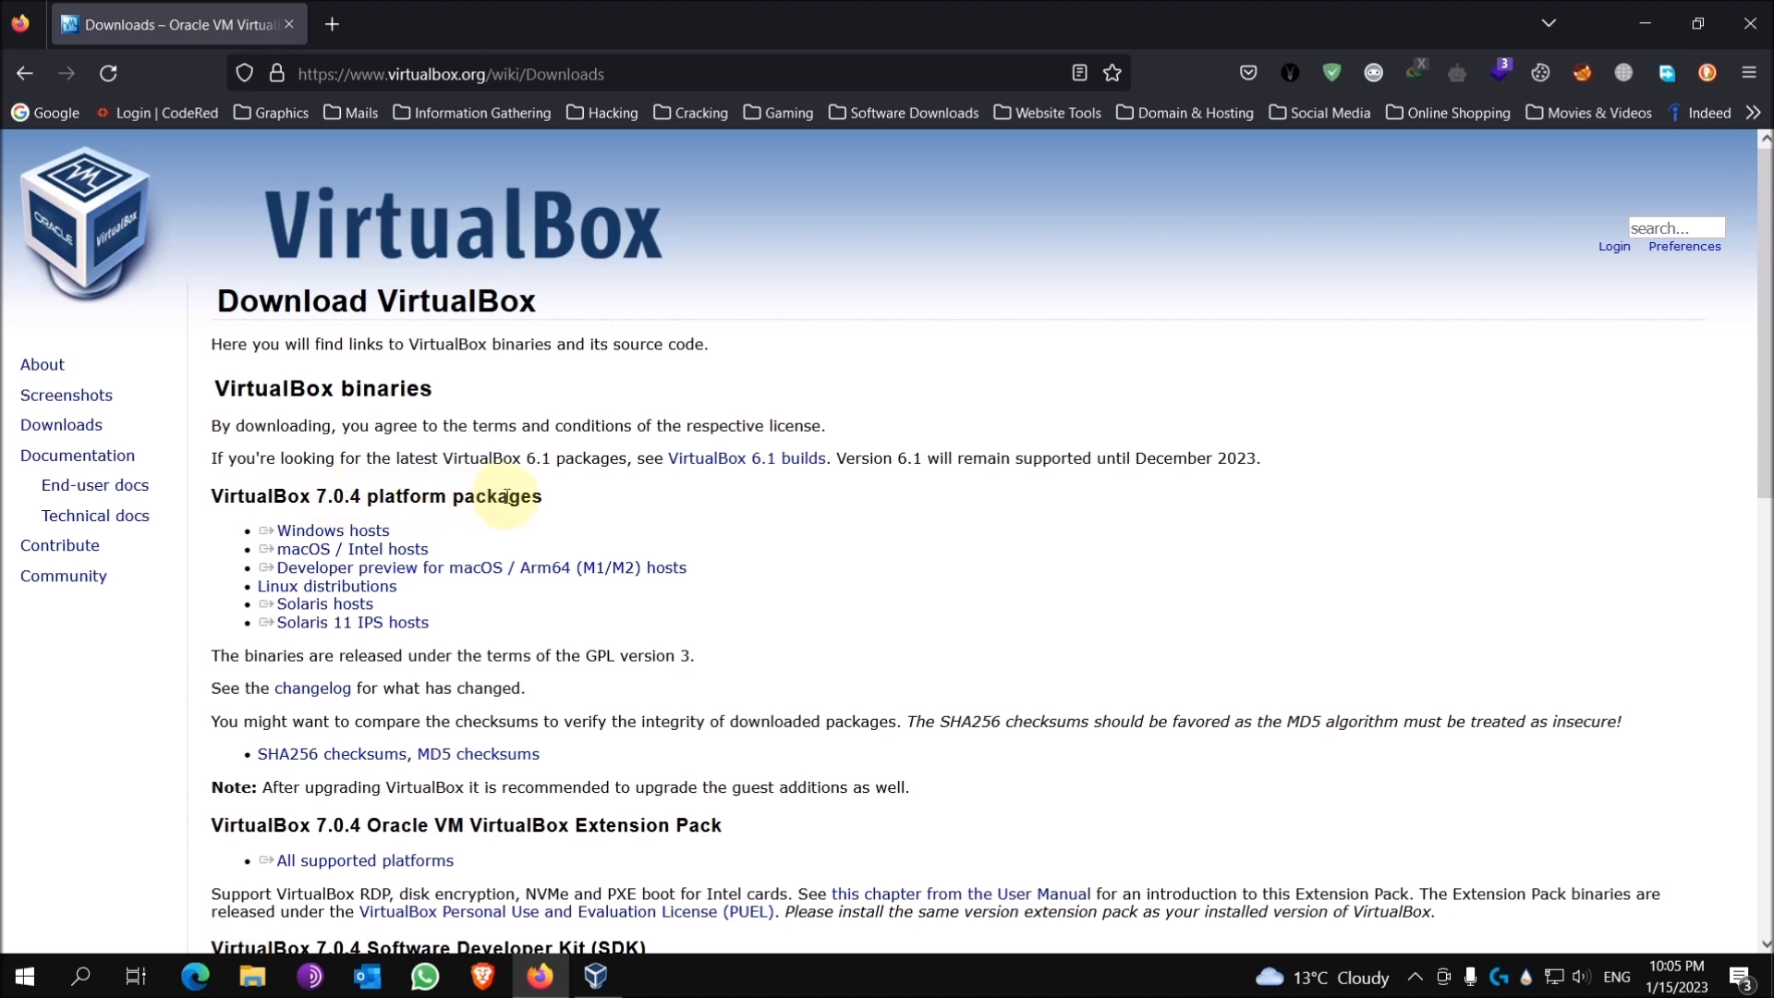
{"action": "triple_click", "coordinate": [385, 522]}
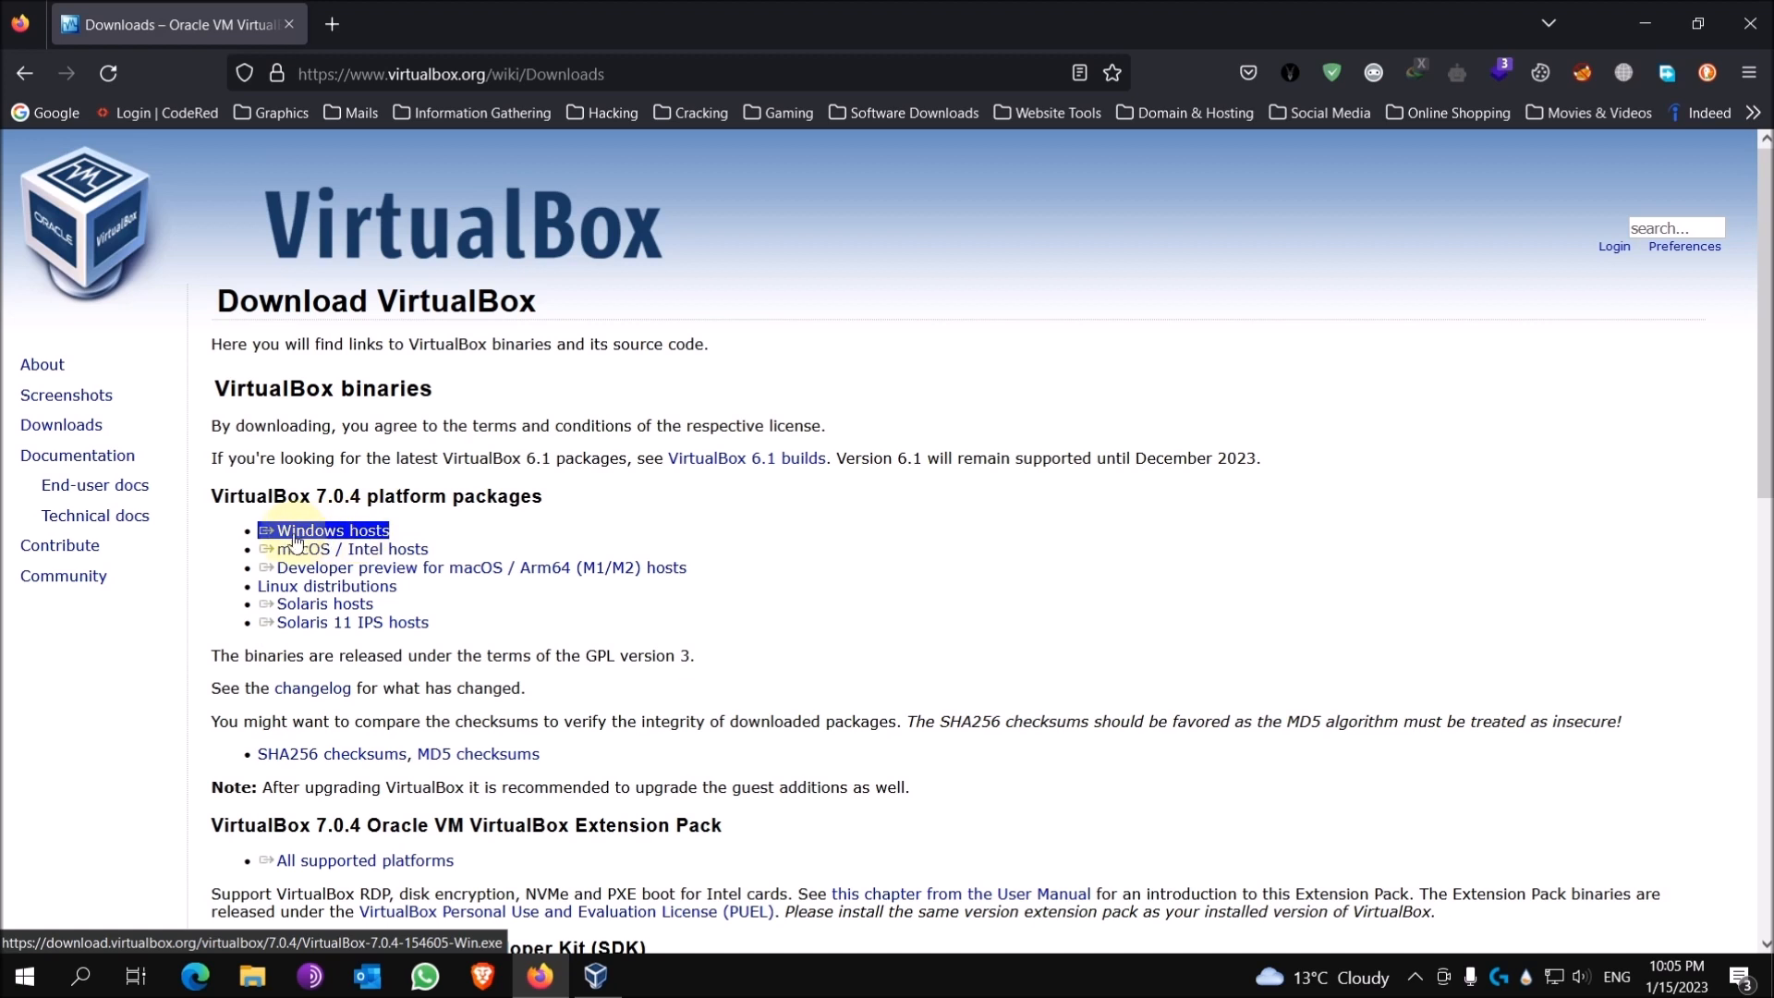
{"action": "triple_click", "coordinate": [362, 549]}
{"action": "triple_click", "coordinate": [364, 586]}
{"action": "triple_click", "coordinate": [367, 624]}
{"action": "triple_click", "coordinate": [365, 605]}
{"action": "triple_click", "coordinate": [348, 551]}
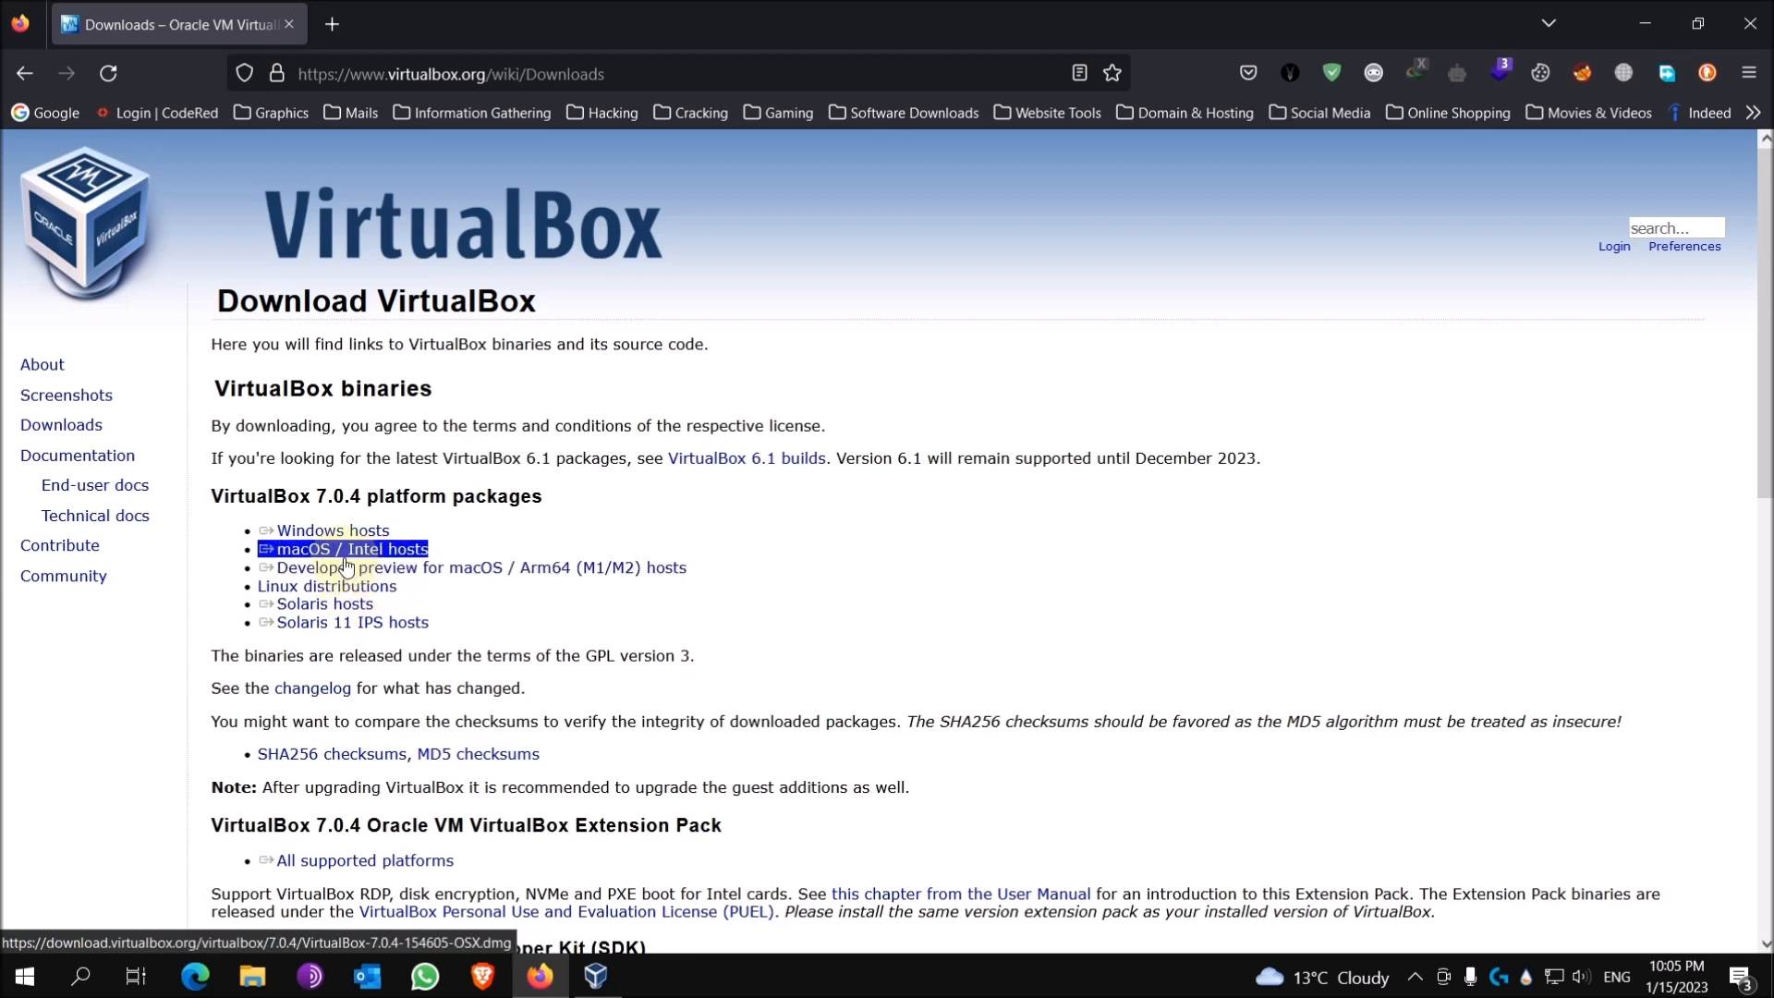
{"action": "triple_click", "coordinate": [343, 532]}
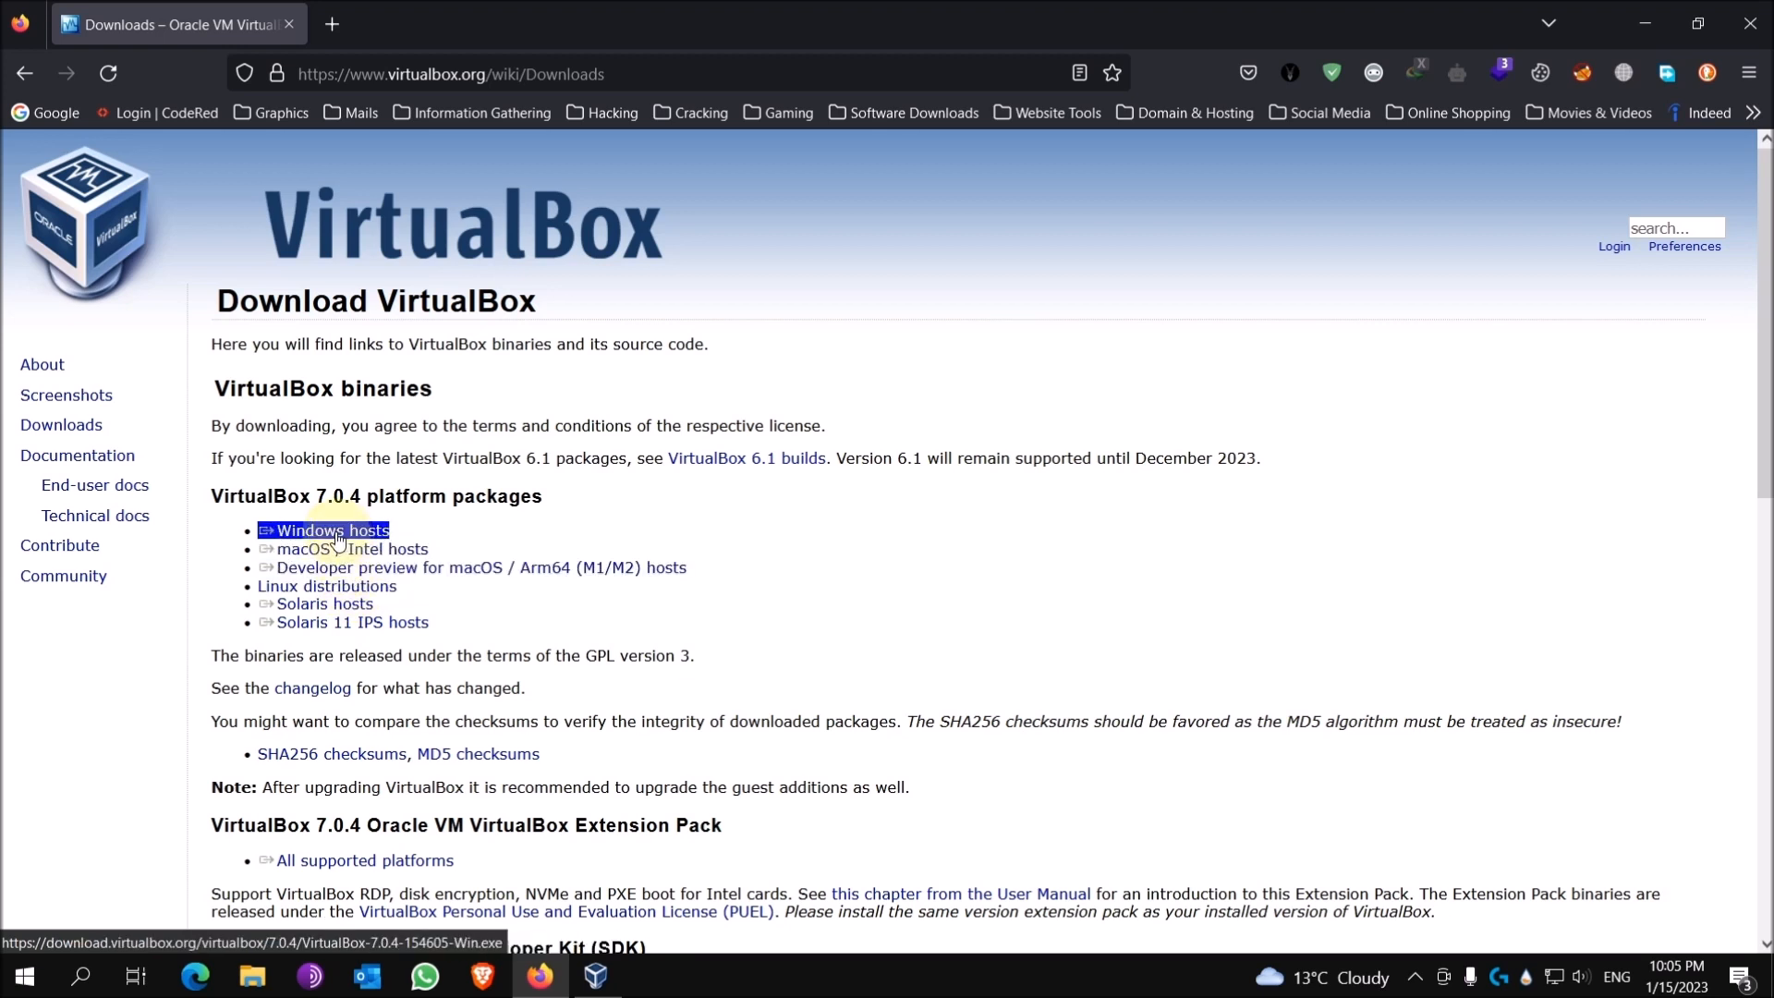
{"action": "left_click", "coordinate": [338, 536]}
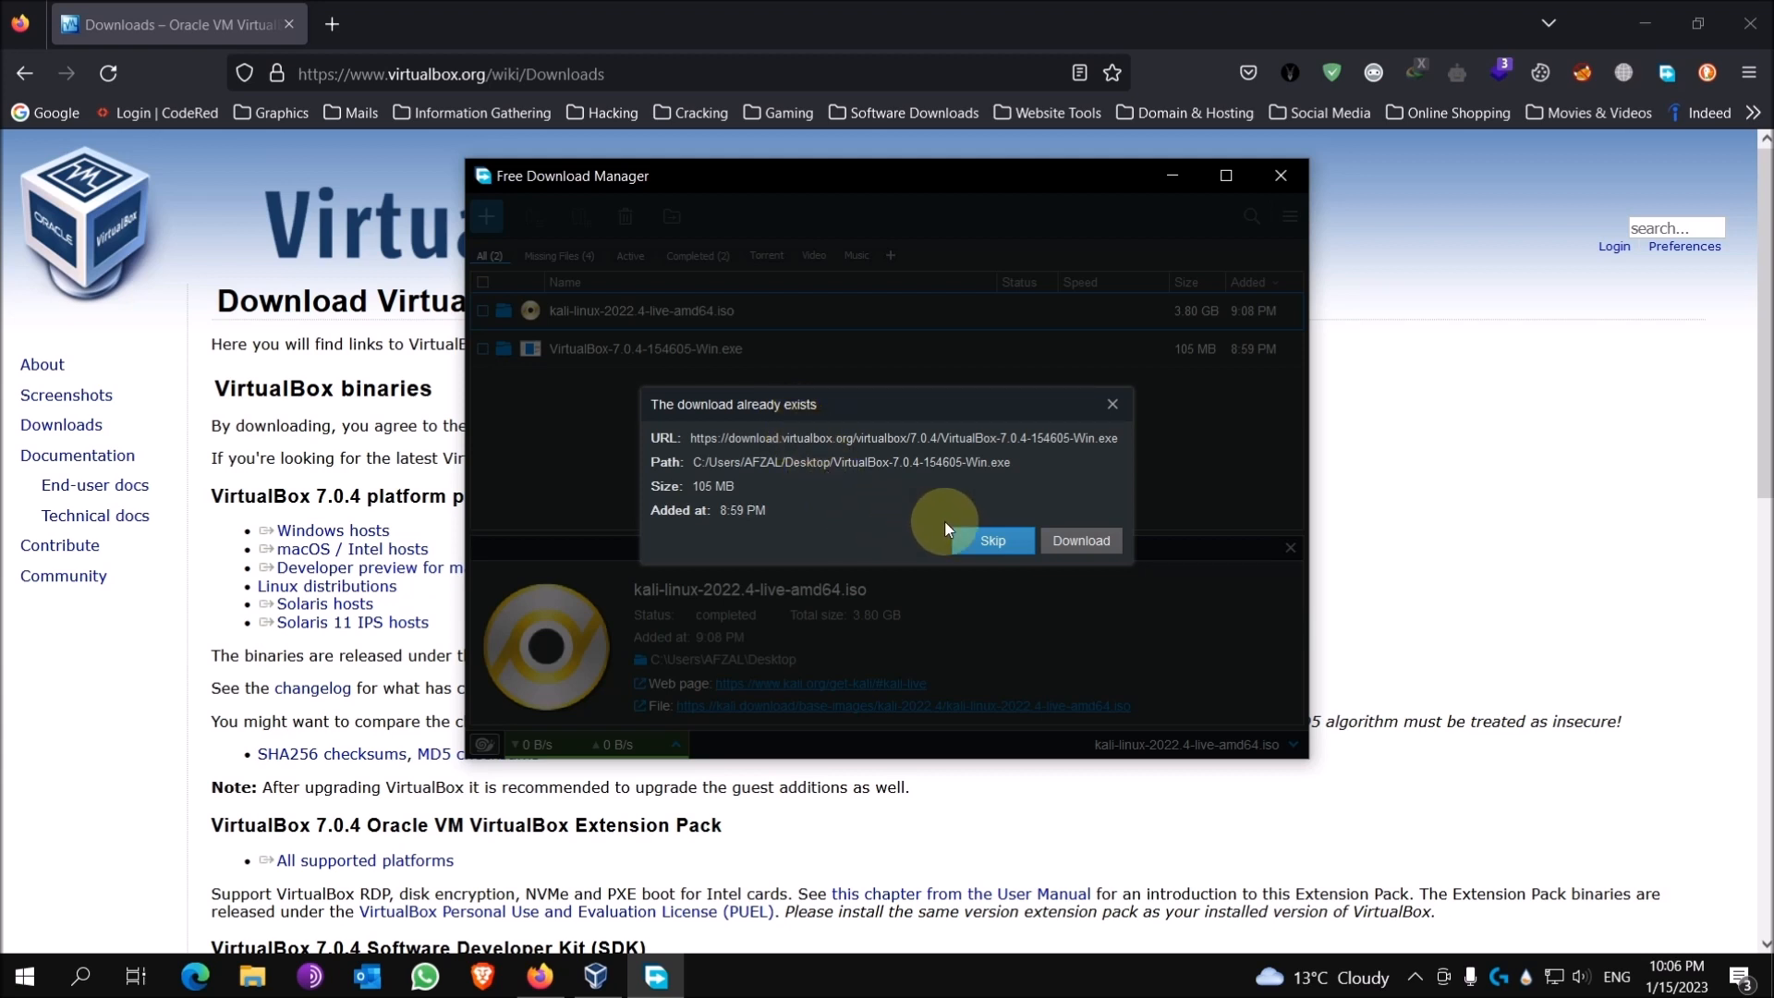
Step: Skip the duplicate VirtualBox-7.0.4 download, then minimize Free Download Manager and Firefox
{"action": "left_click", "coordinate": [1000, 542]}
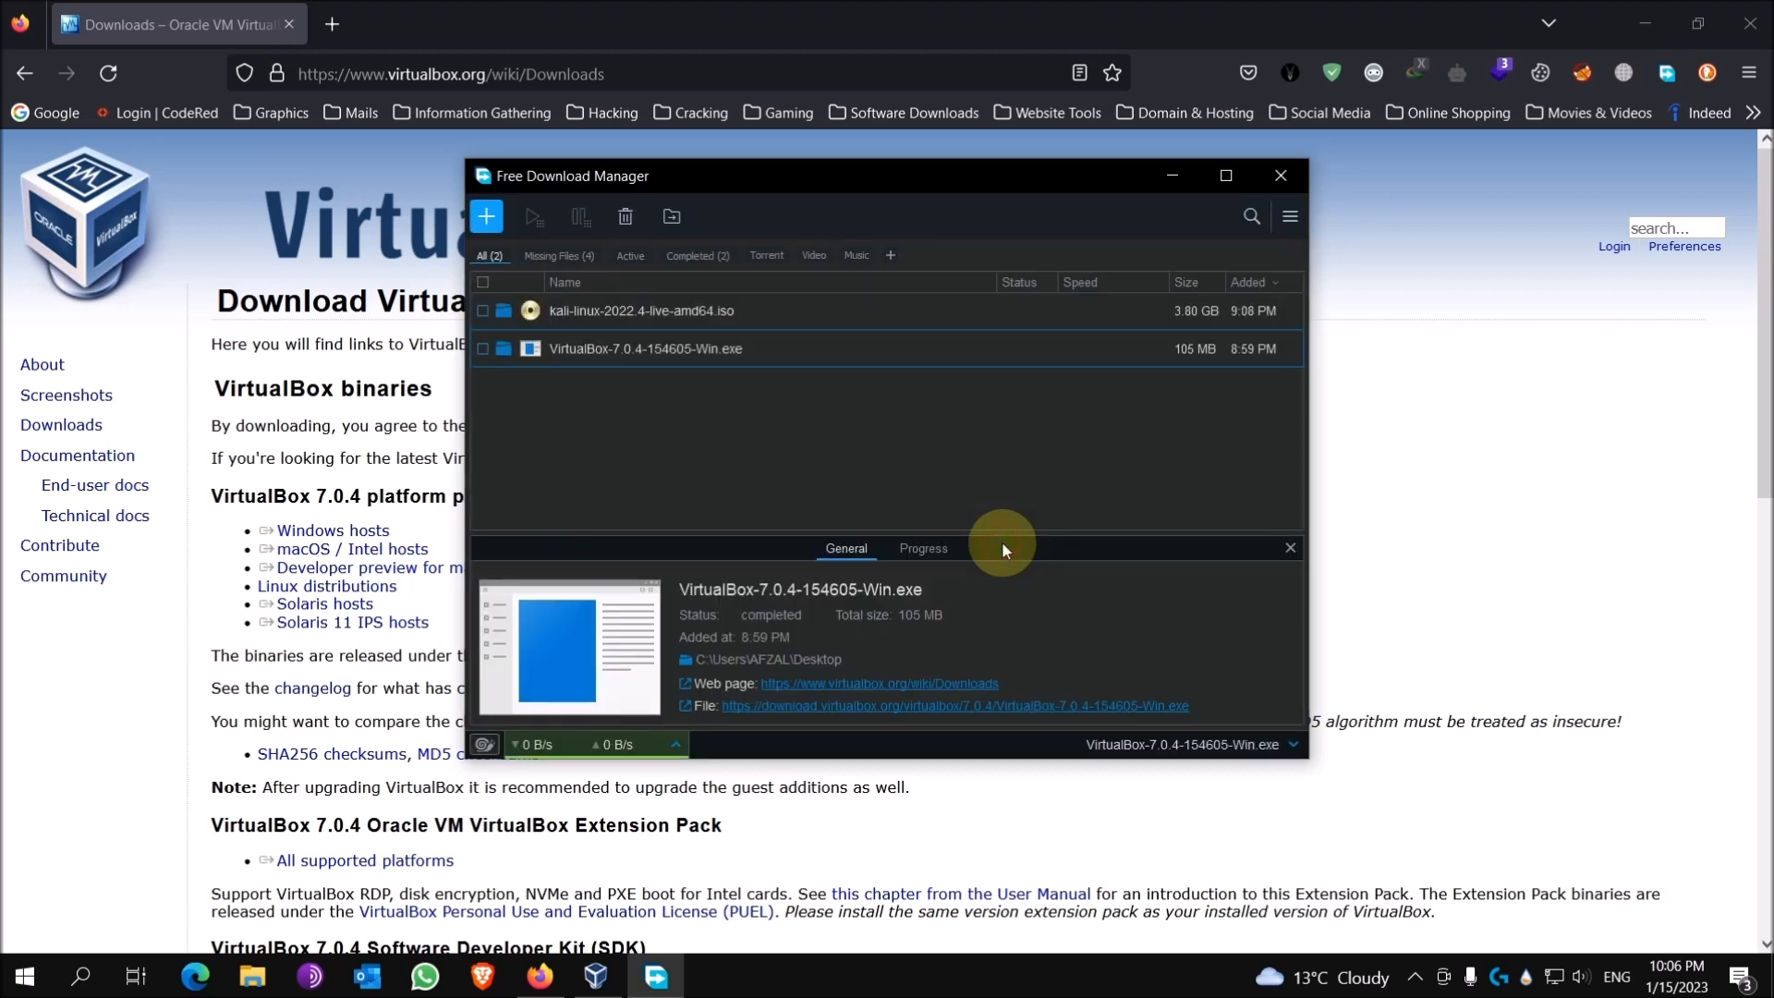
{"action": "left_click", "coordinate": [1173, 175]}
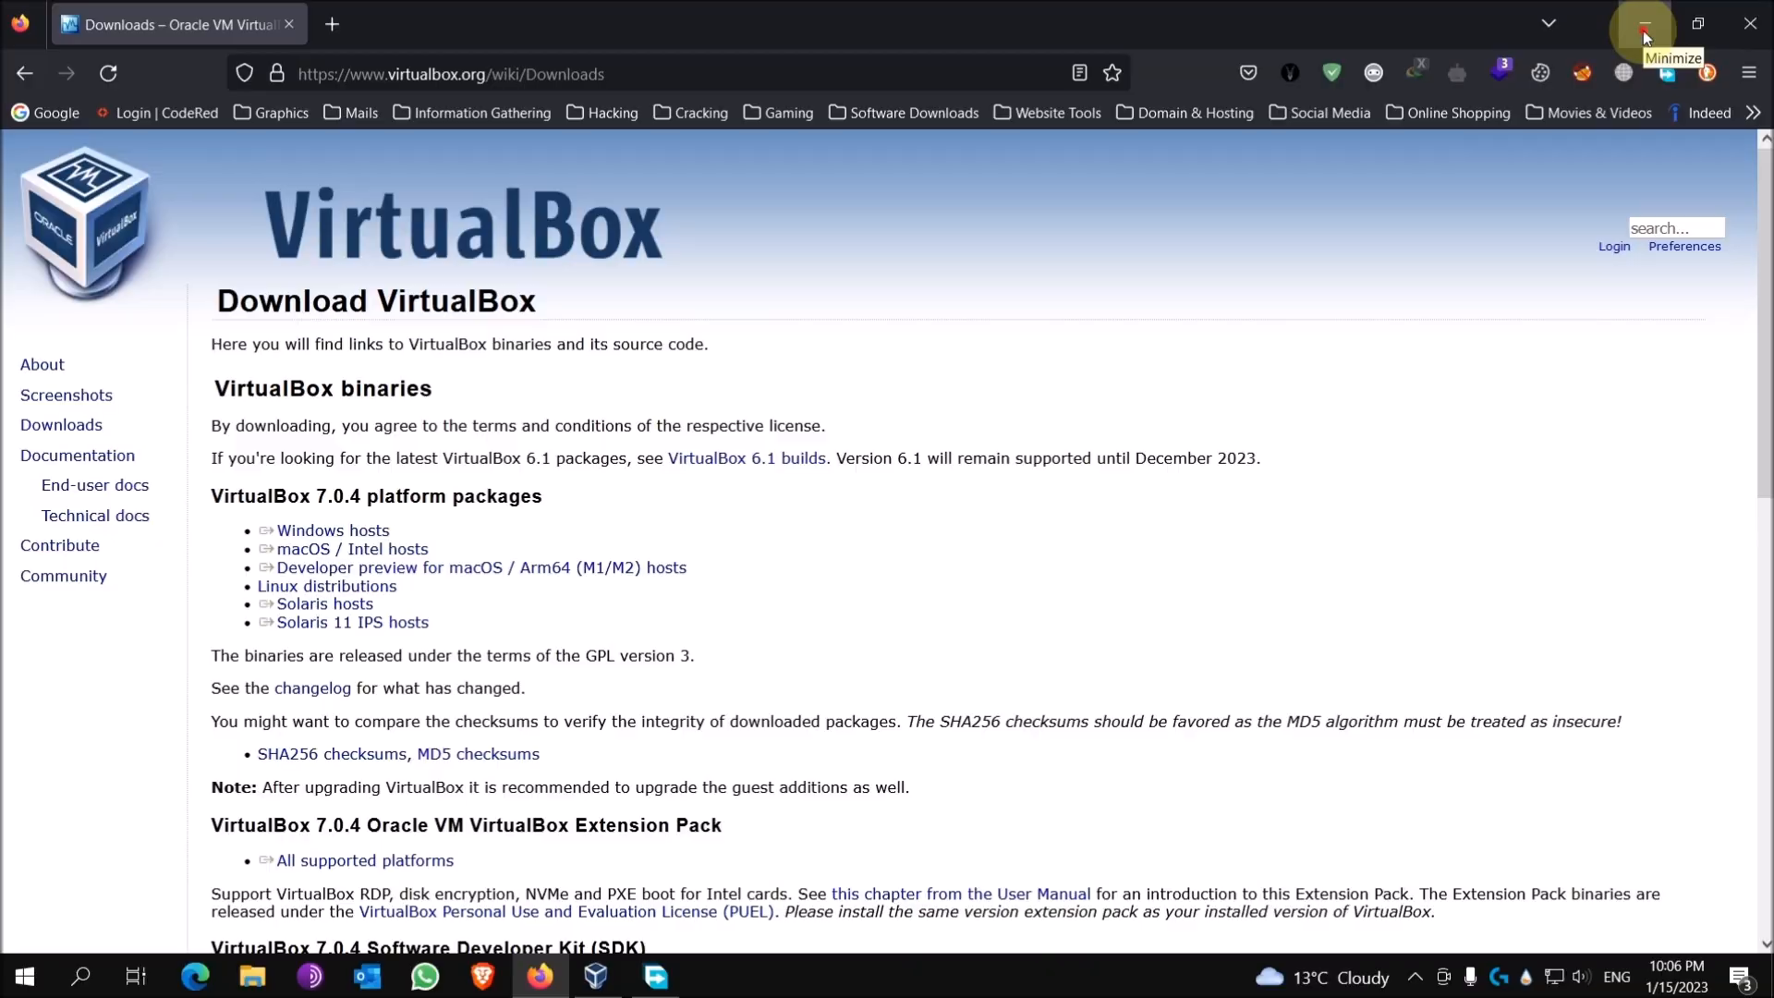
{"action": "left_click", "coordinate": [1642, 30]}
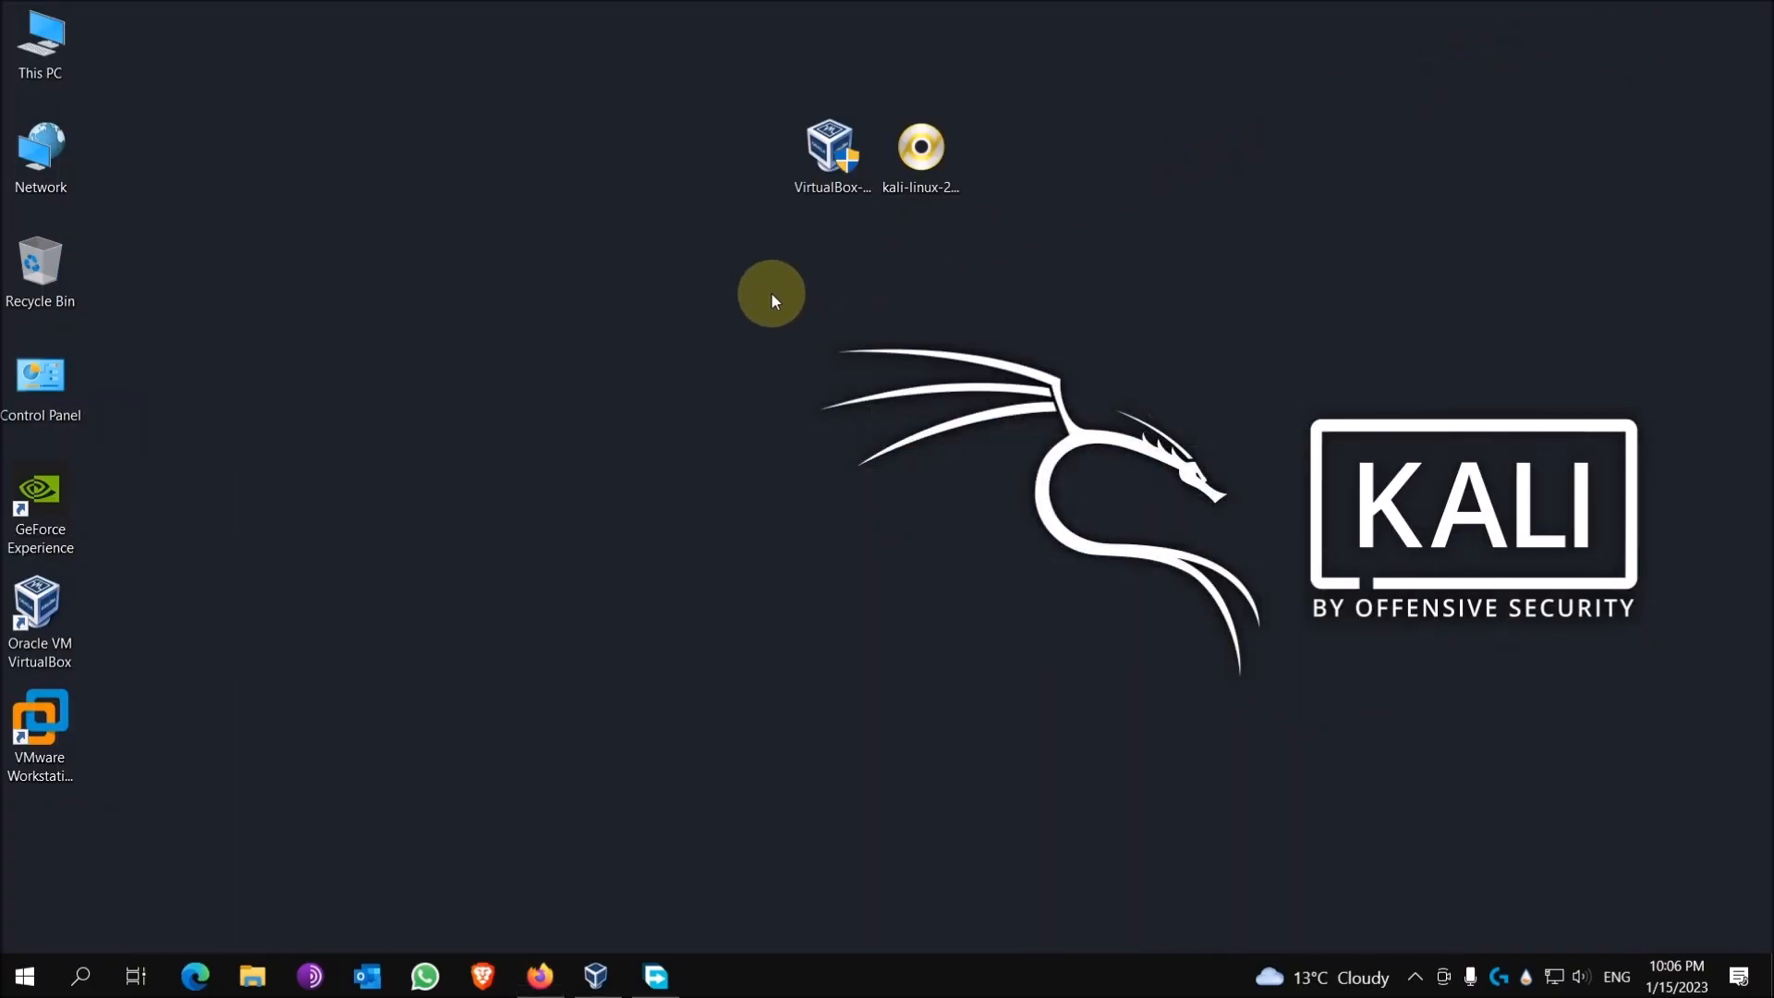
Step: Open Oracle VM VirtualBox Manager from its desktop shortcut, showing the Kali Linux Everything machine
{"action": "left_click", "coordinate": [835, 155]}
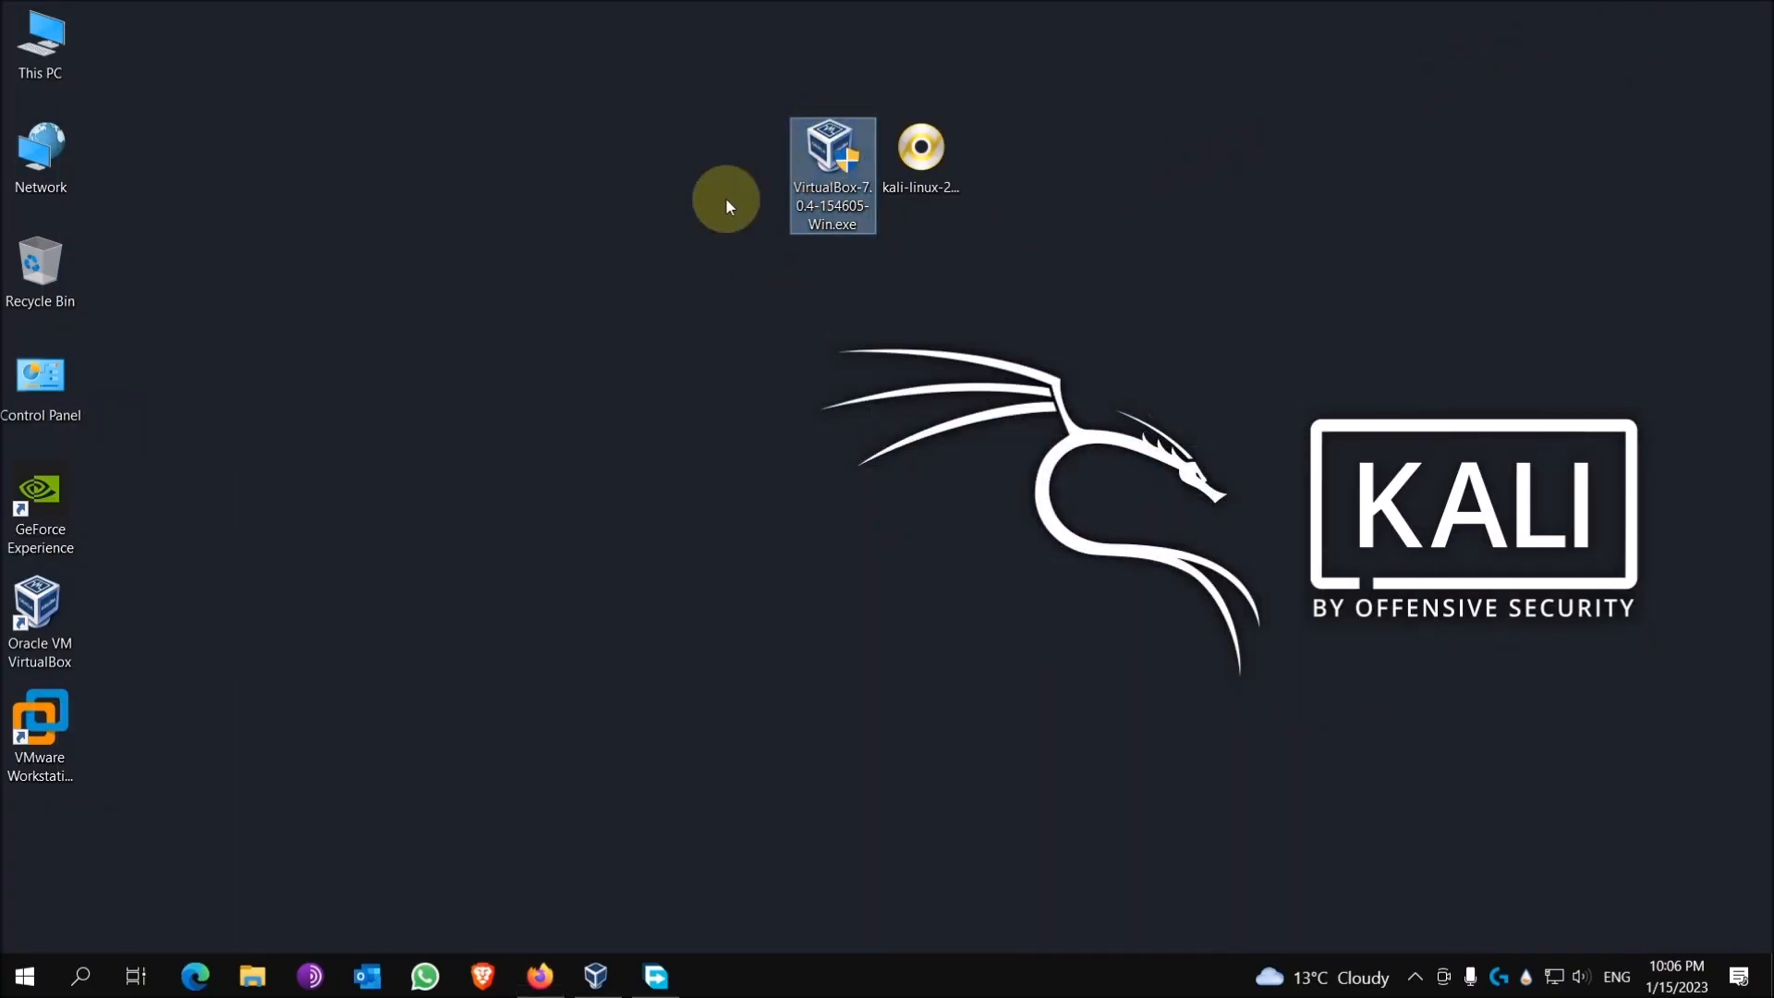
{"action": "left_click", "coordinate": [39, 617]}
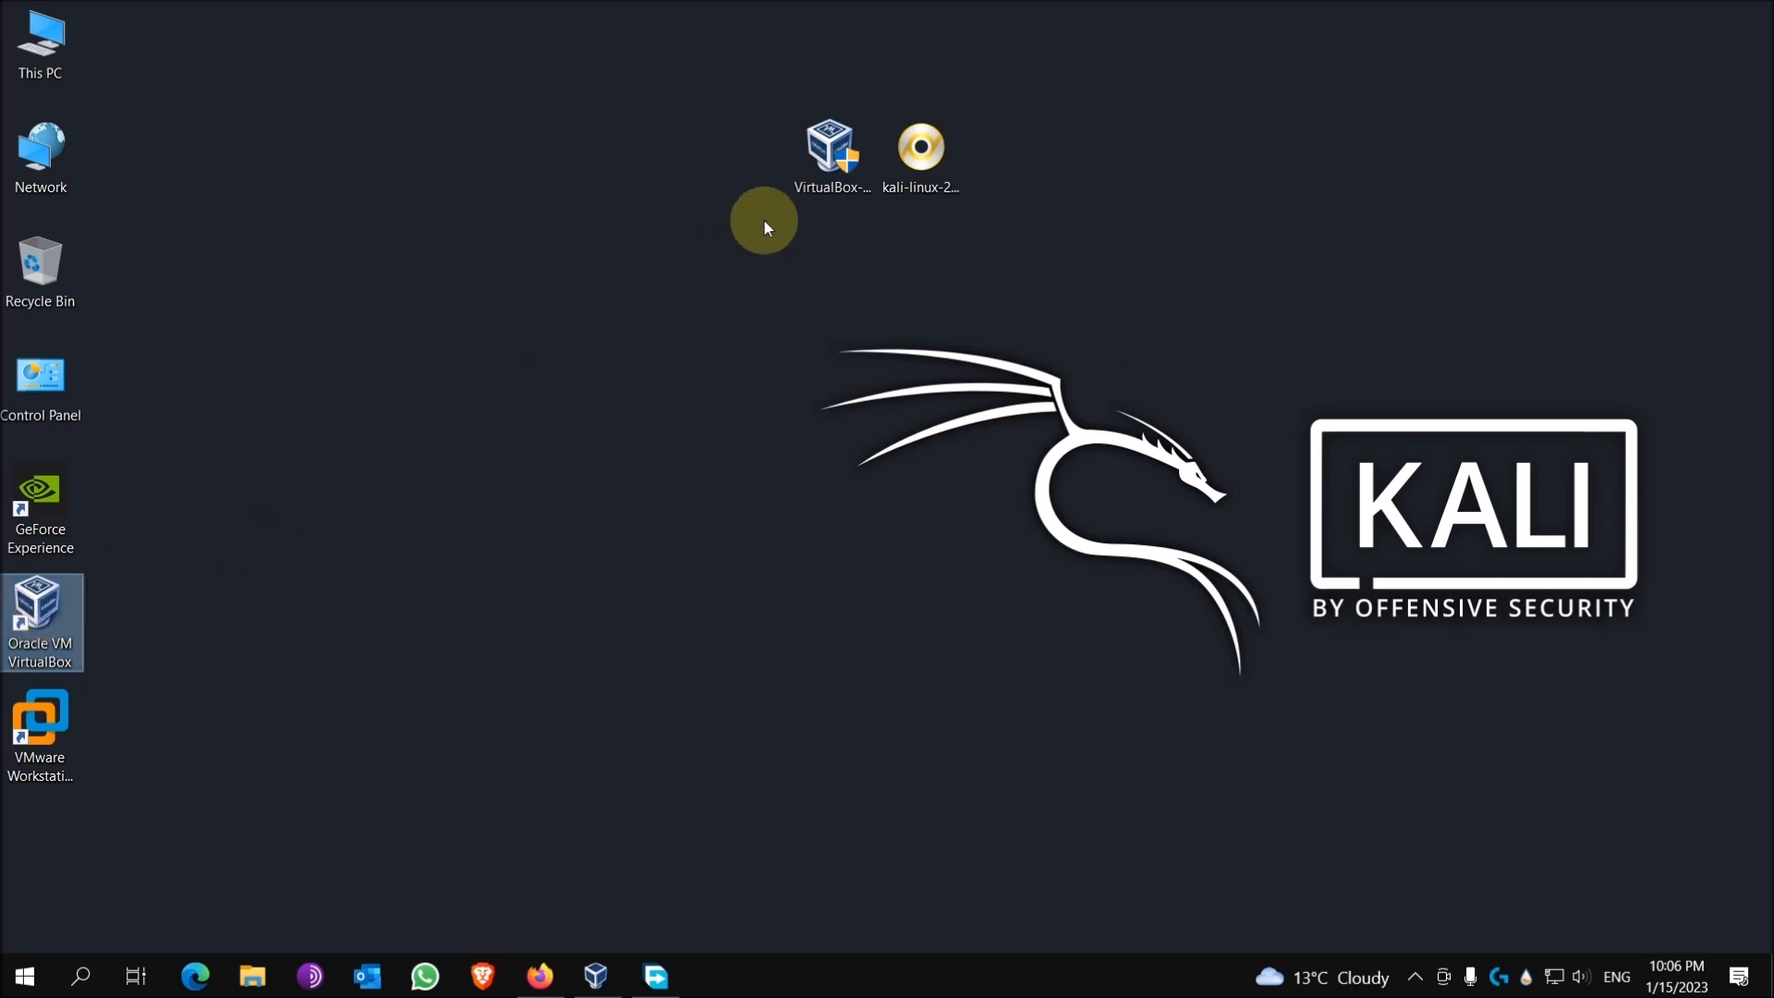
{"action": "left_click", "coordinate": [820, 155]}
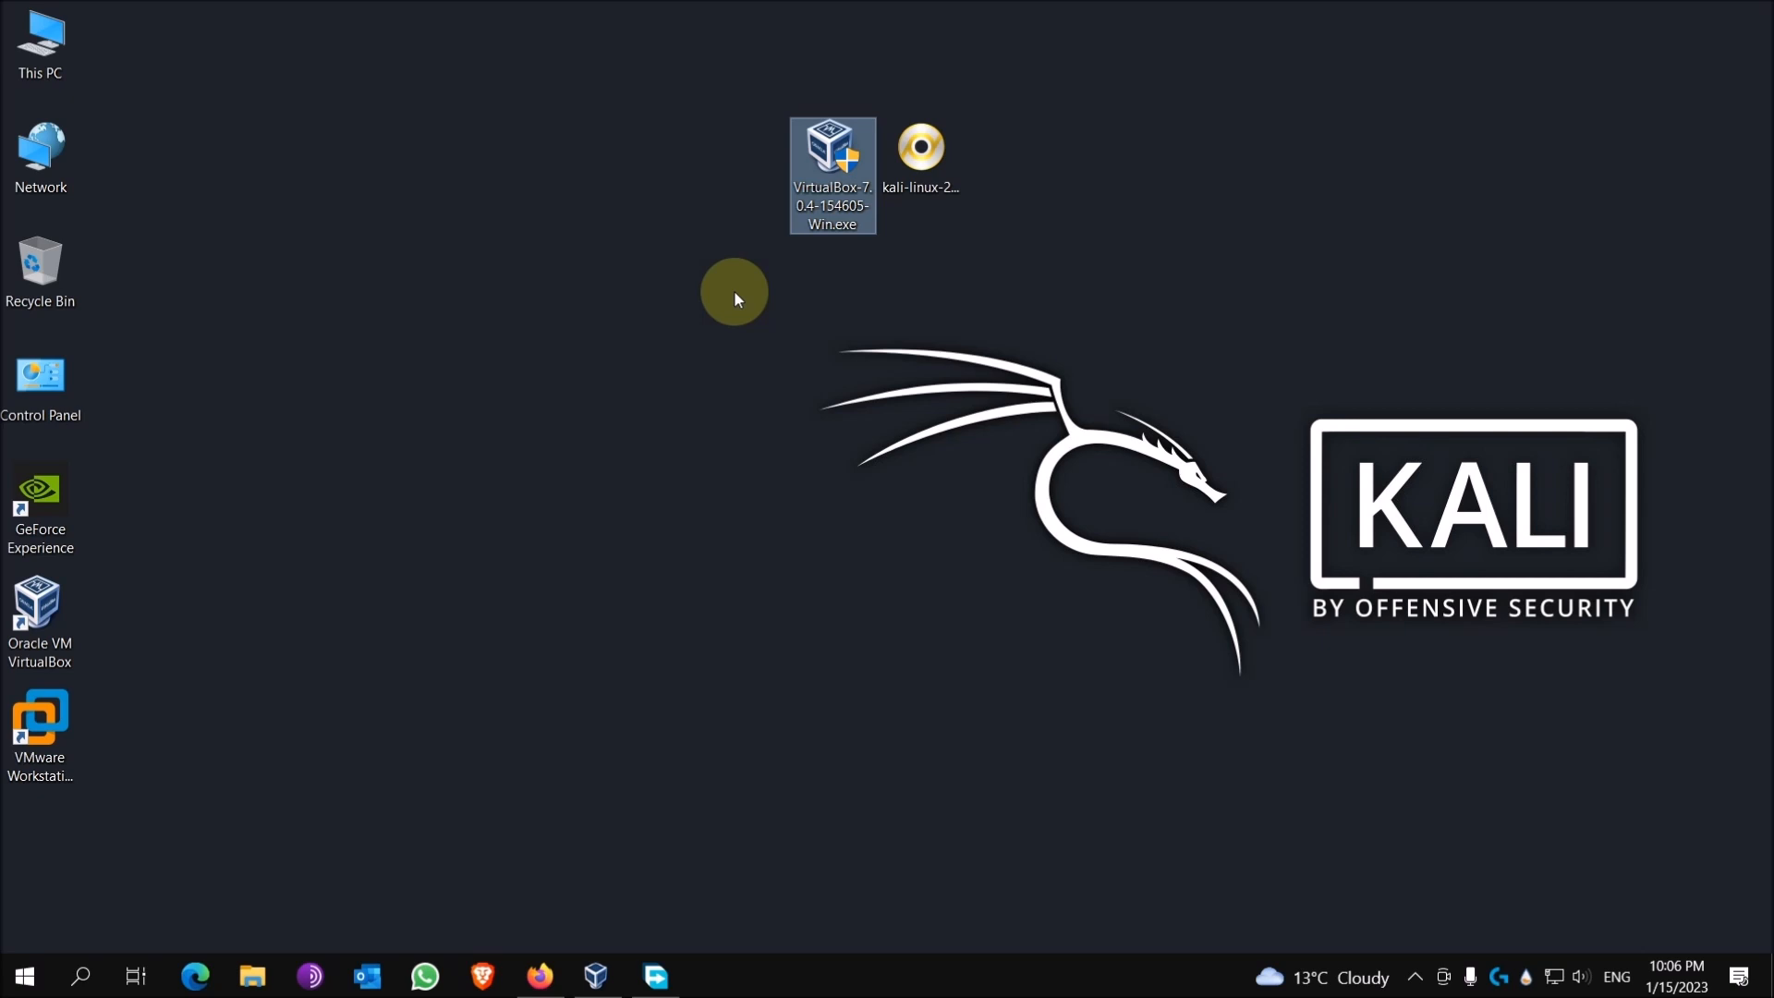
{"action": "left_click", "coordinate": [48, 608]}
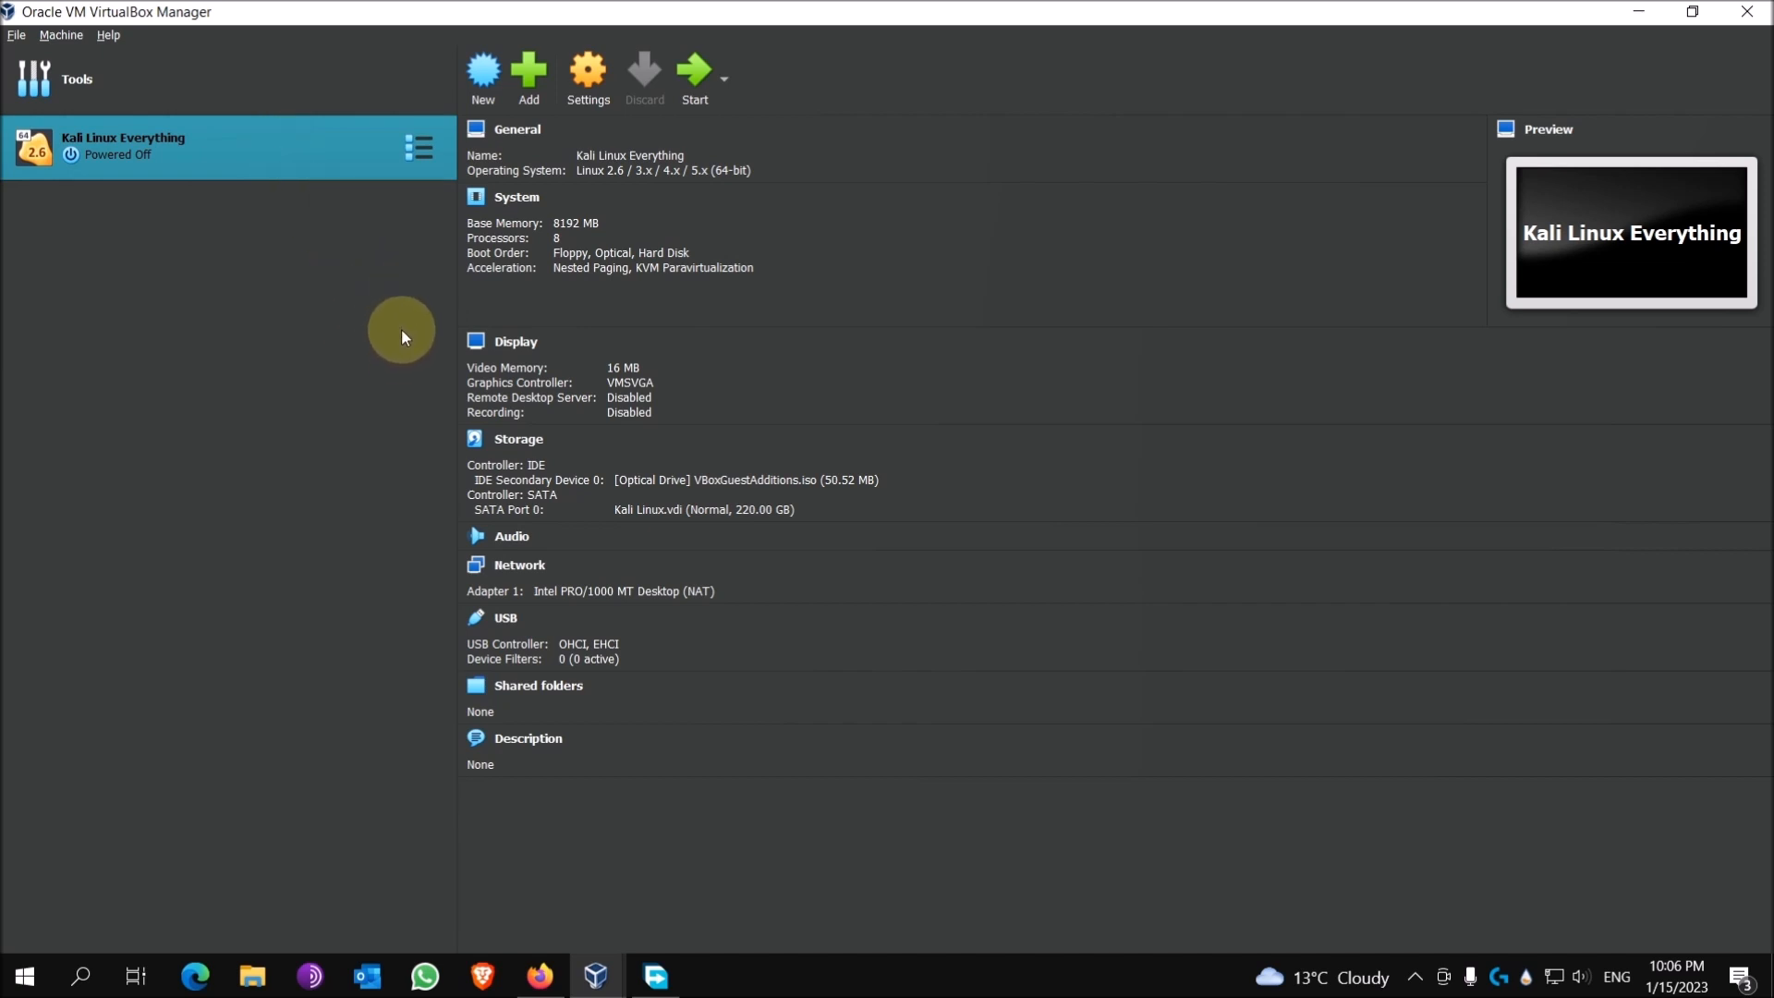
Step: From the Tools page, launch the Create Virtual Machine wizard with New
{"action": "left_click", "coordinate": [253, 96]}
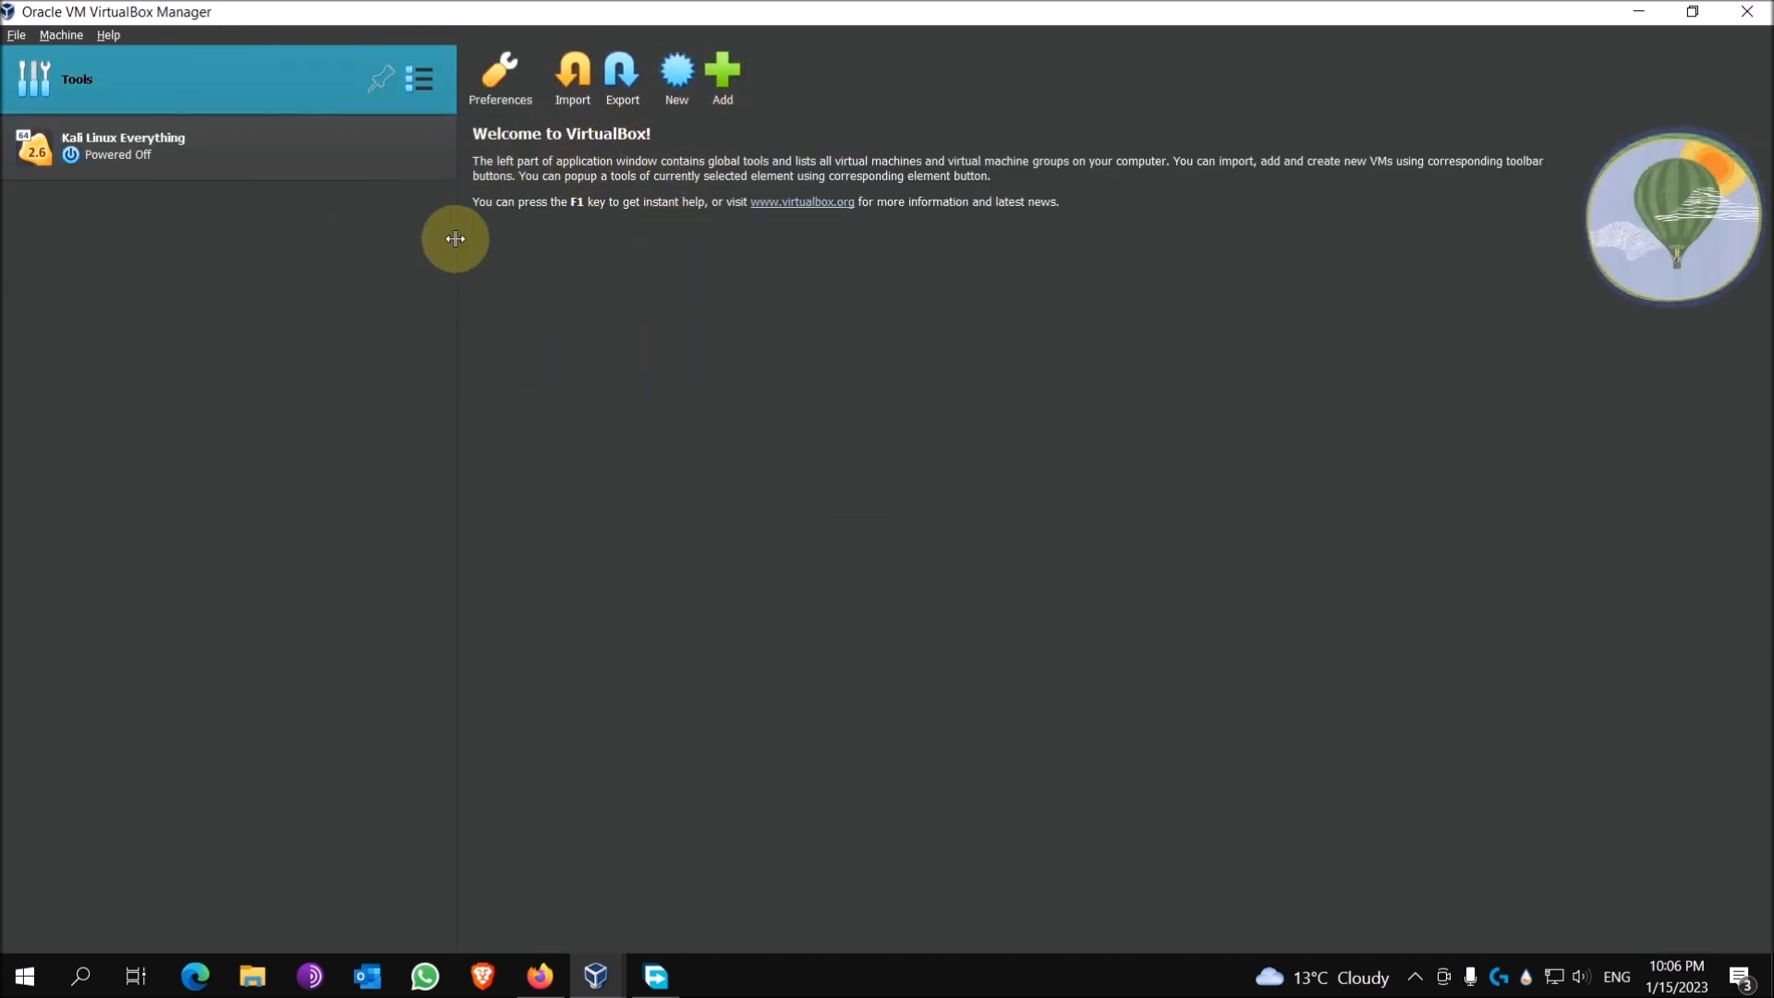
{"action": "left_click", "coordinate": [675, 99]}
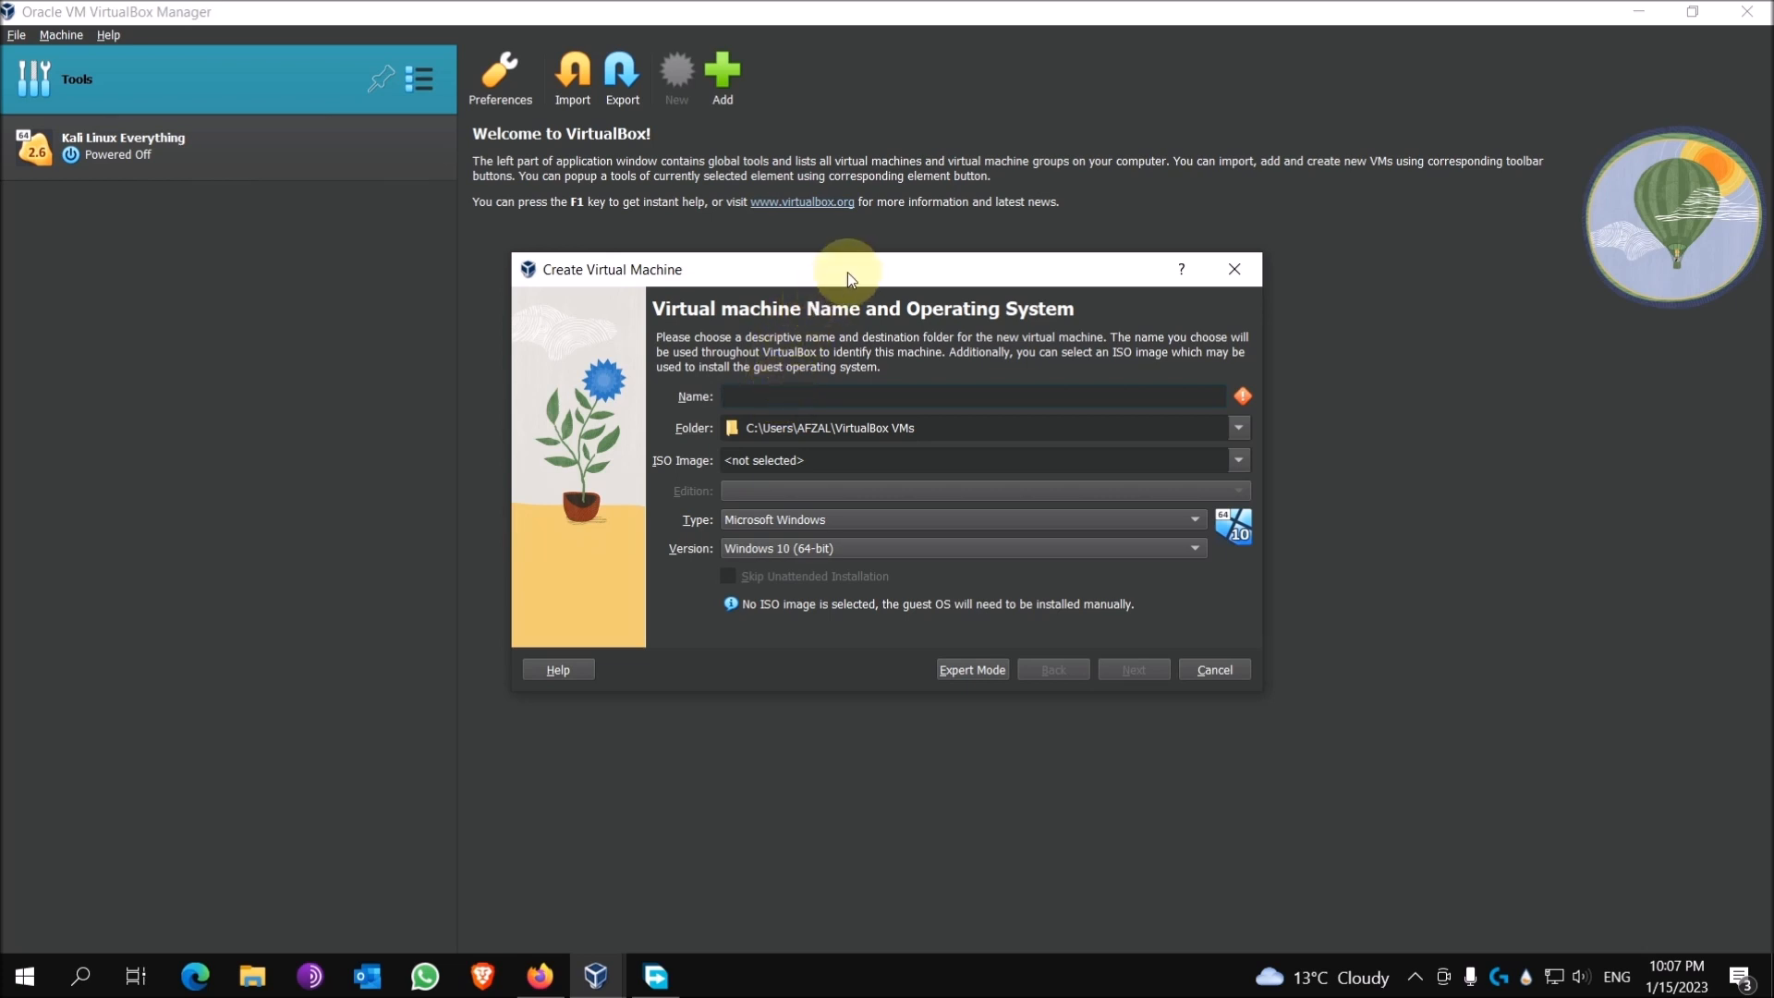
Step: Name the machine 'Kali Linux' (Linux 64-bit) and choose Other... for the machine folder
{"action": "left_click_drag", "start_coordinate": [849, 274], "coordinate": [837, 278]}
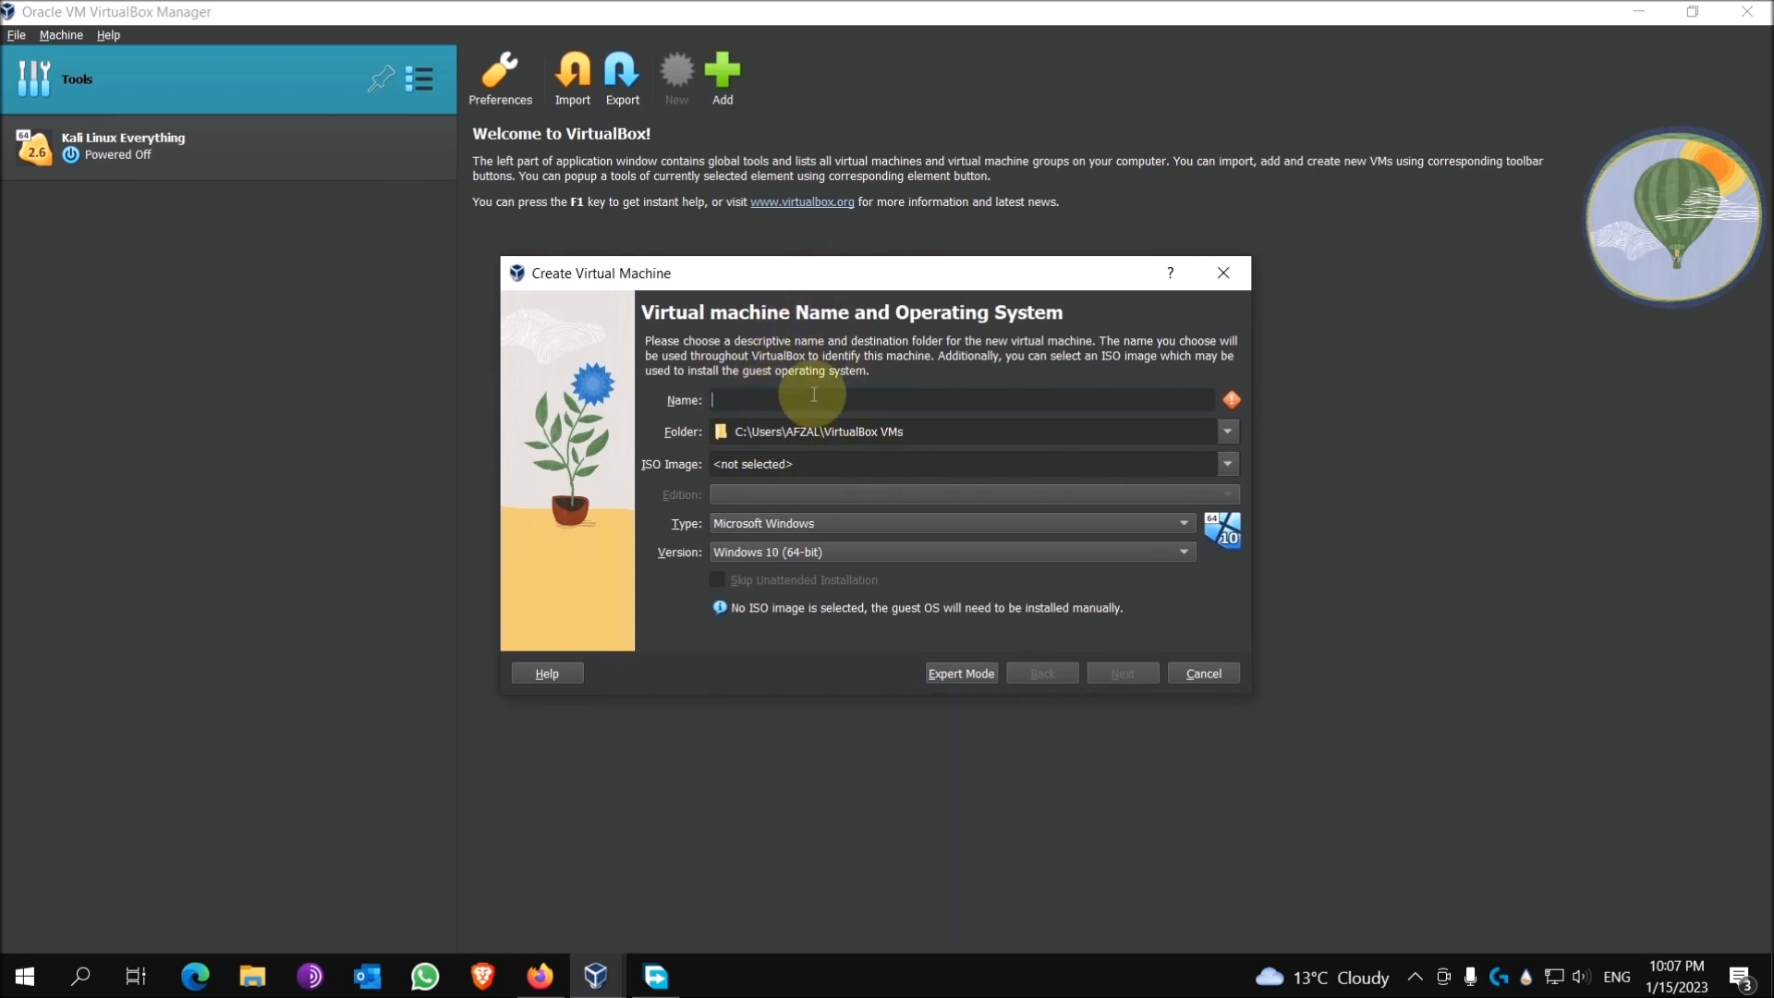
{"action": "left_click", "coordinate": [844, 397]}
{"action": "type", "text": "Kali Linux"}
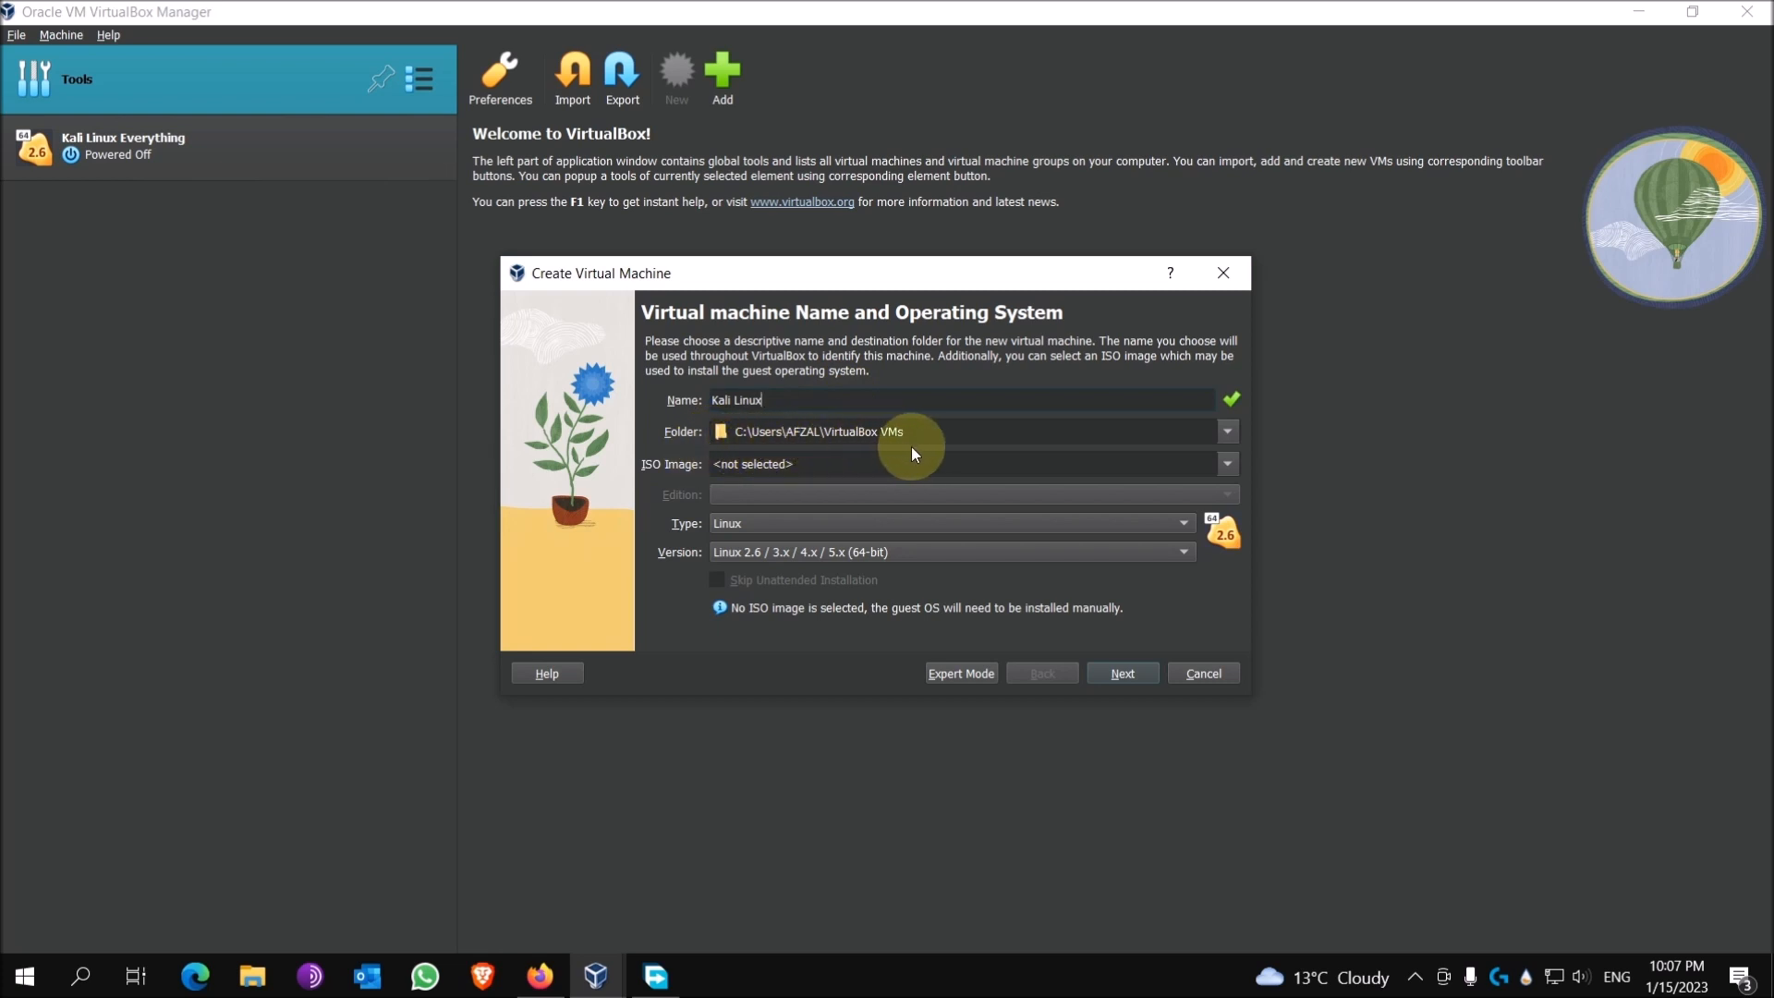
{"action": "left_click", "coordinate": [1228, 432]}
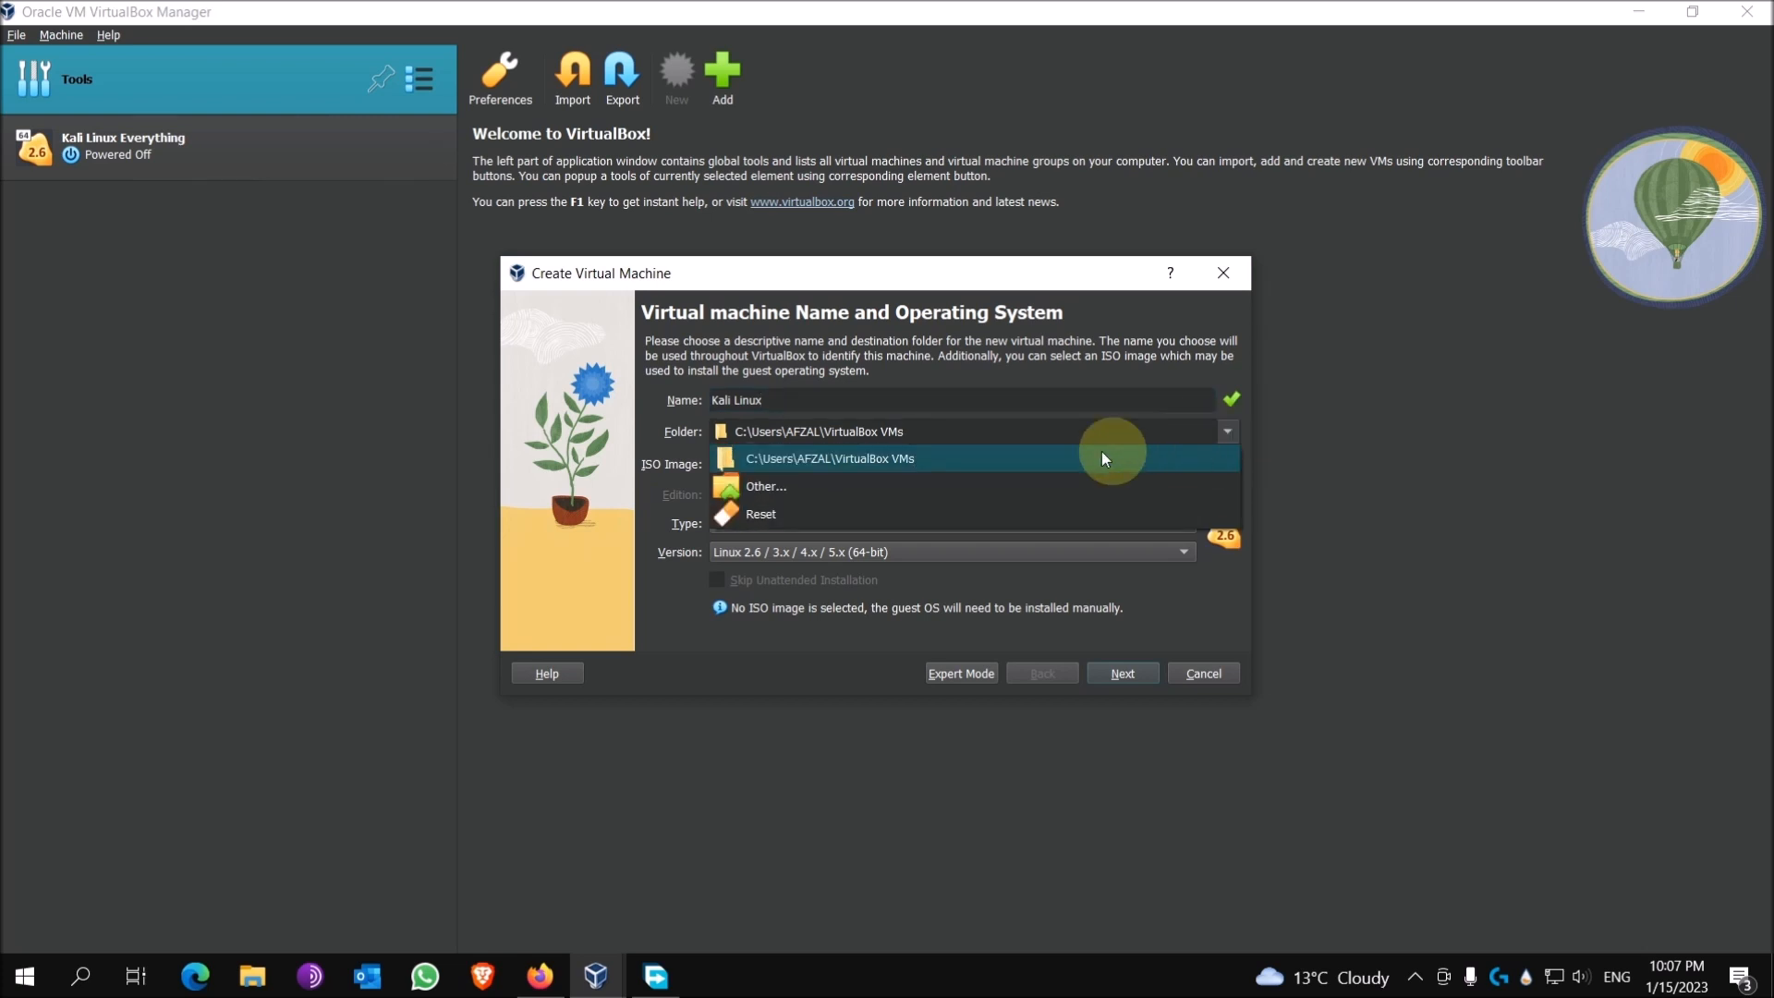
{"action": "left_click", "coordinate": [773, 489]}
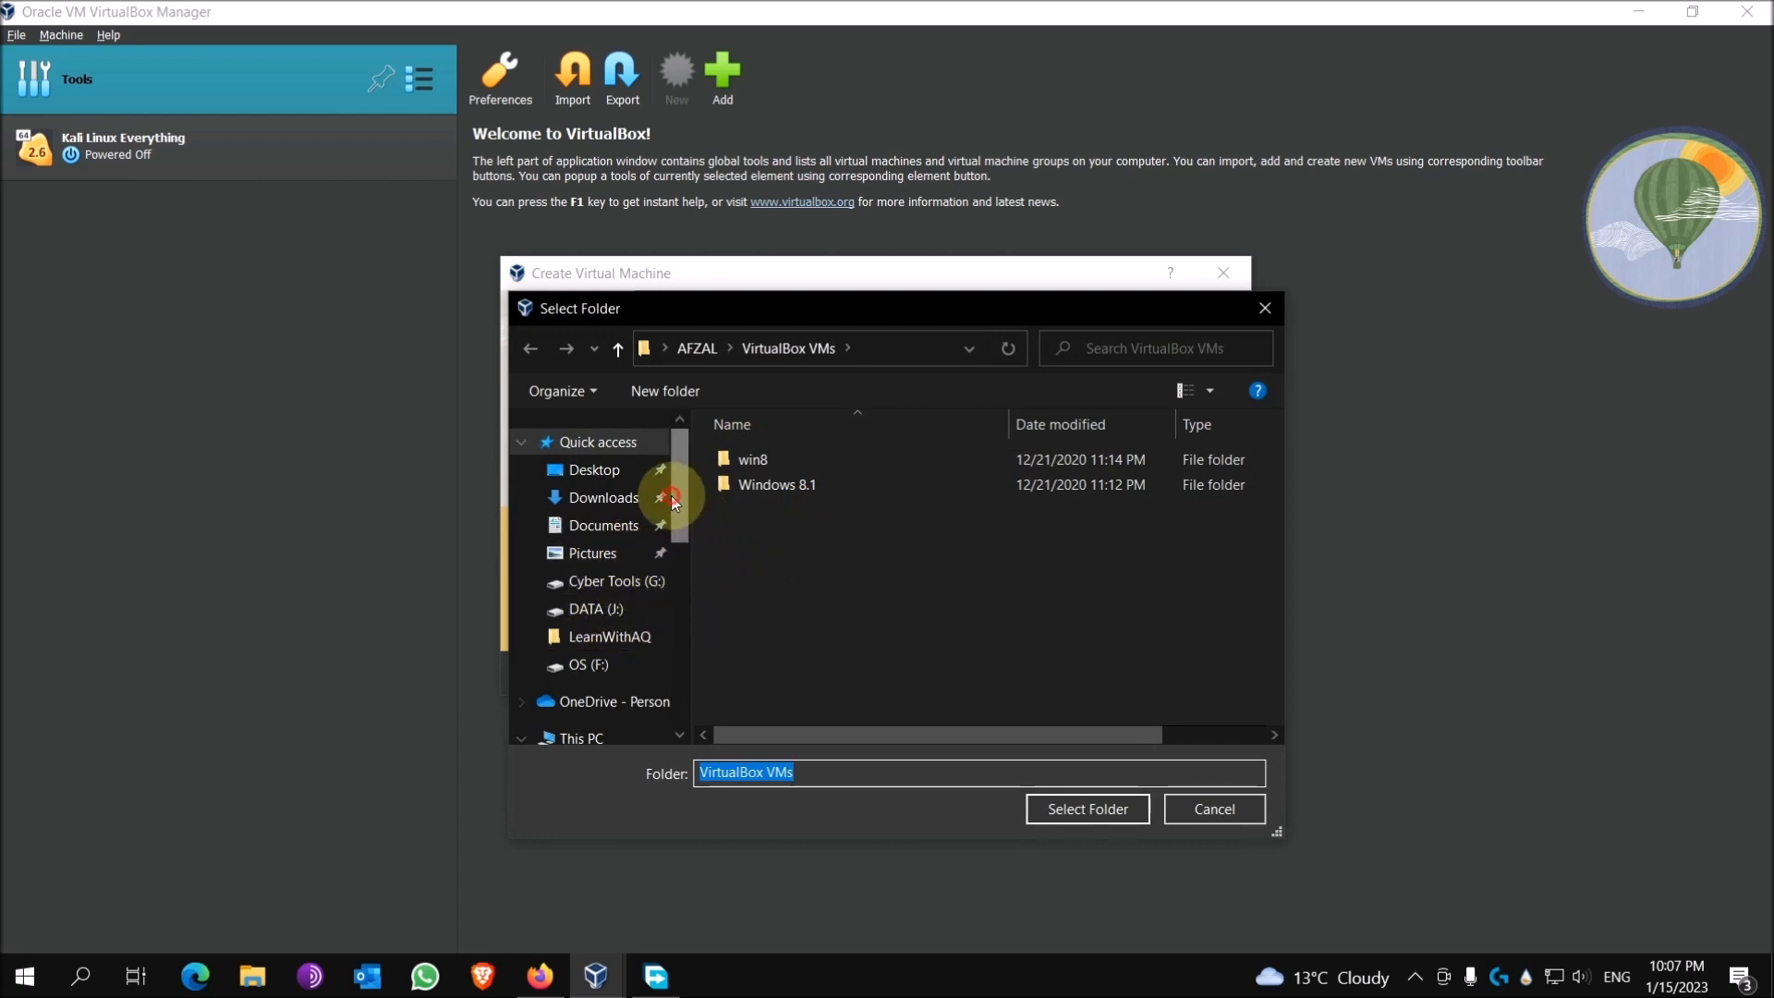
Step: Select H:\VB_HACKLAB on the Cyber Security drive as the machine folder
{"action": "scroll", "coordinate": [669, 567], "scroll_direction": "down", "scroll_amount": 5}
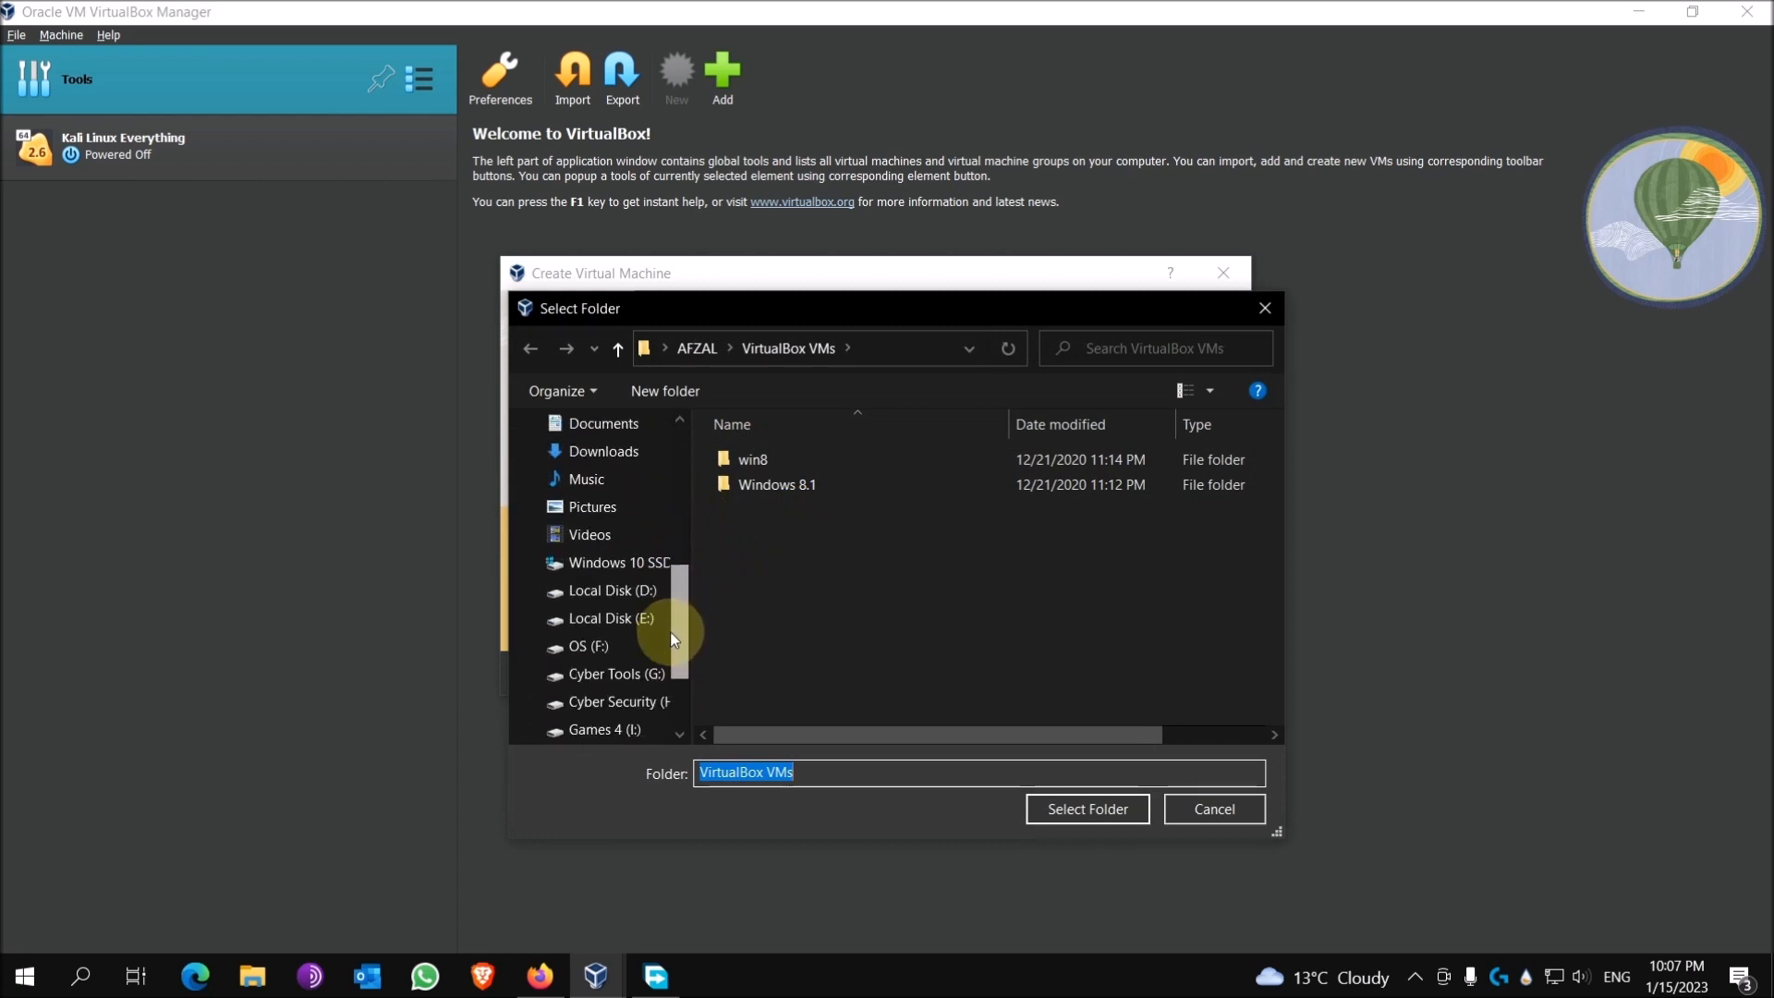
{"action": "left_click", "coordinate": [637, 702]}
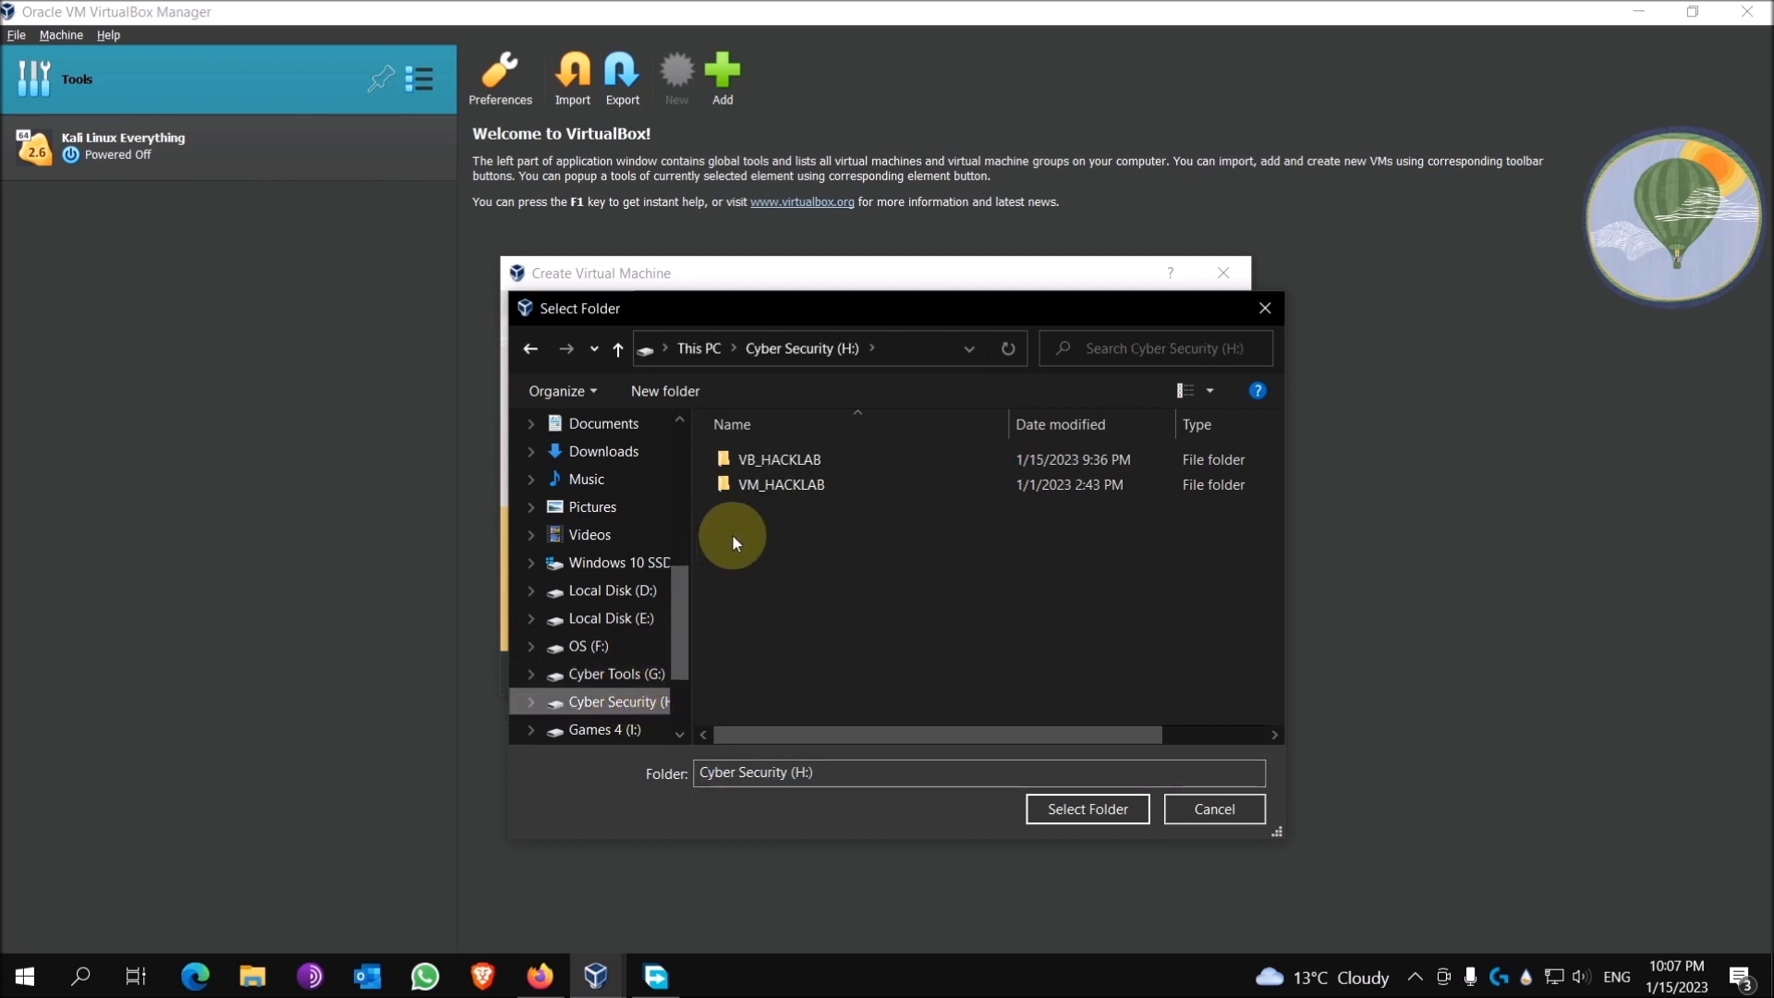
{"action": "left_click", "coordinate": [787, 468]}
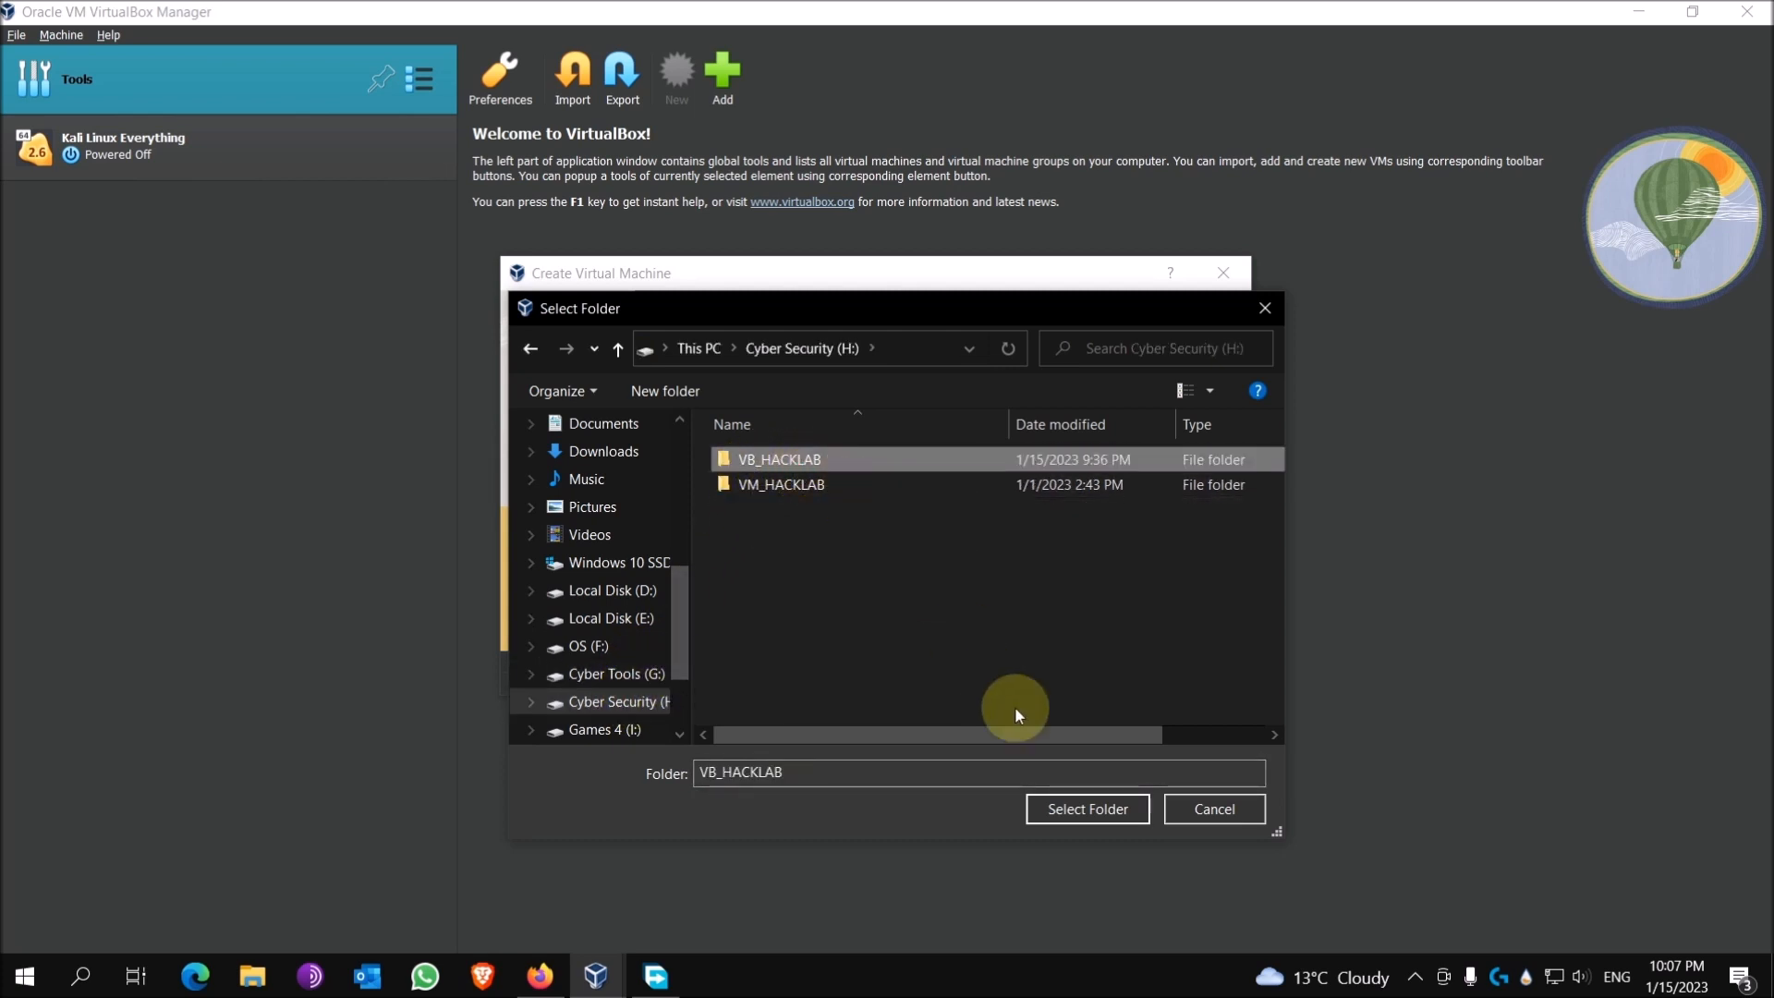
{"action": "left_click", "coordinate": [1097, 808]}
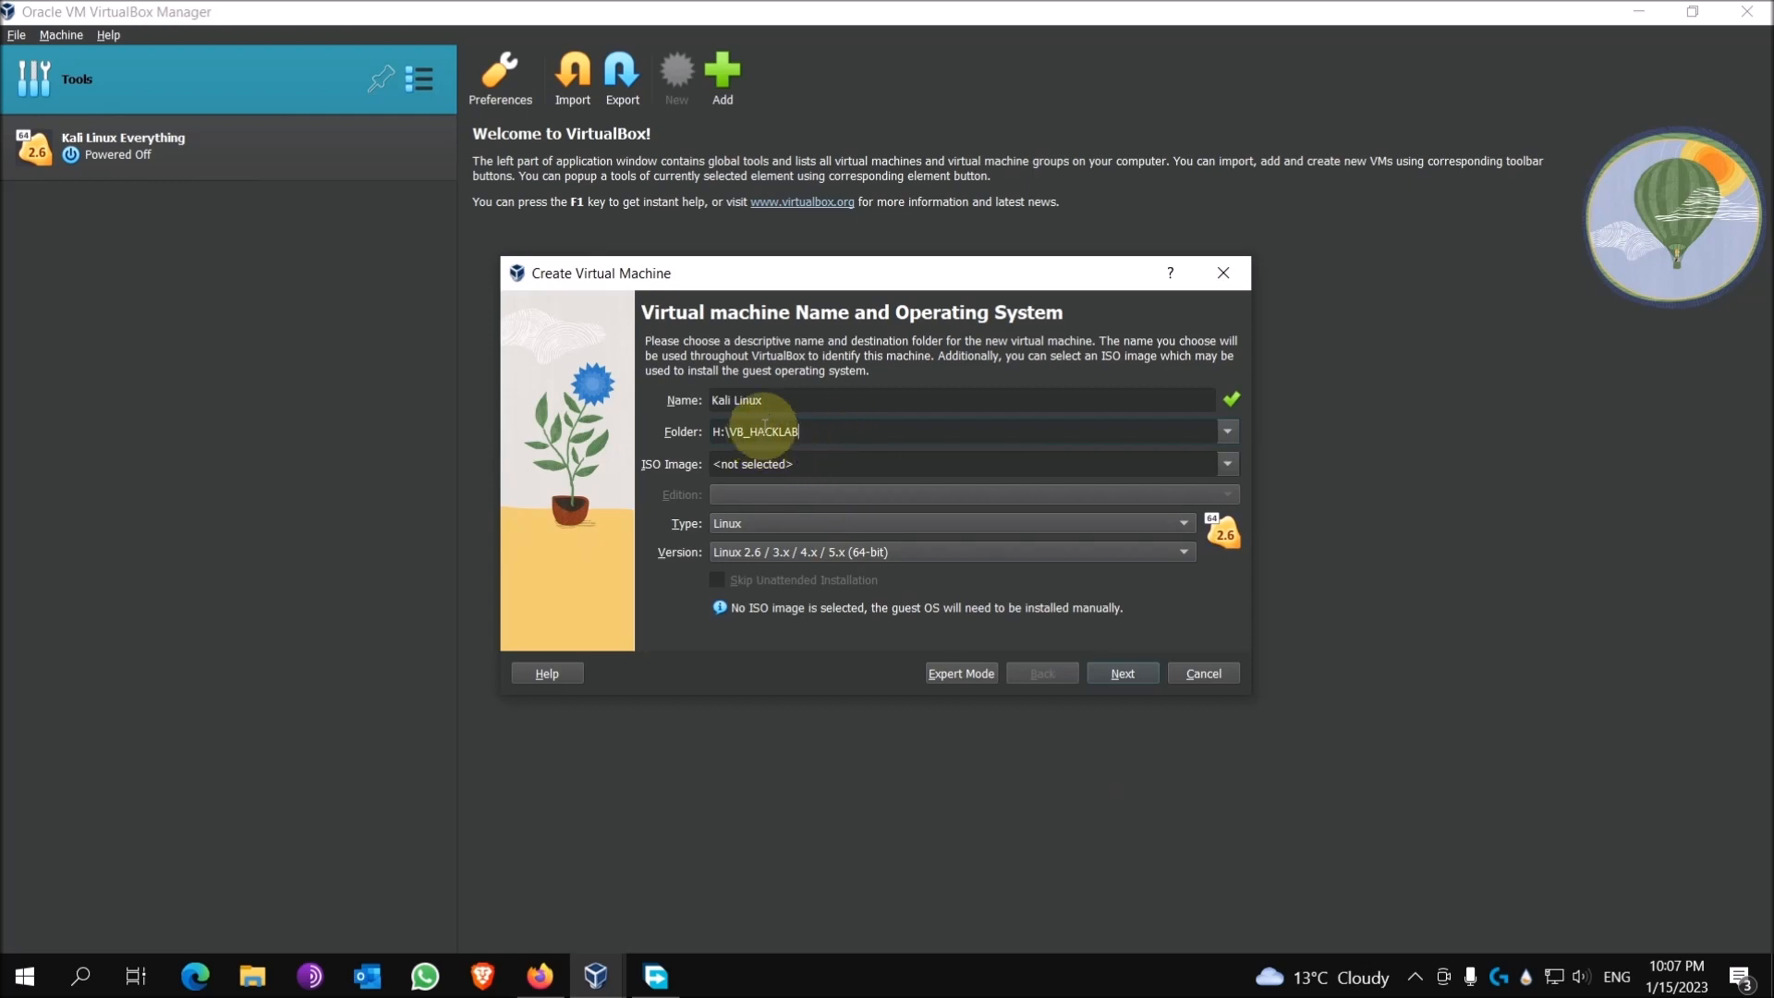
{"action": "left_click", "coordinate": [762, 524]}
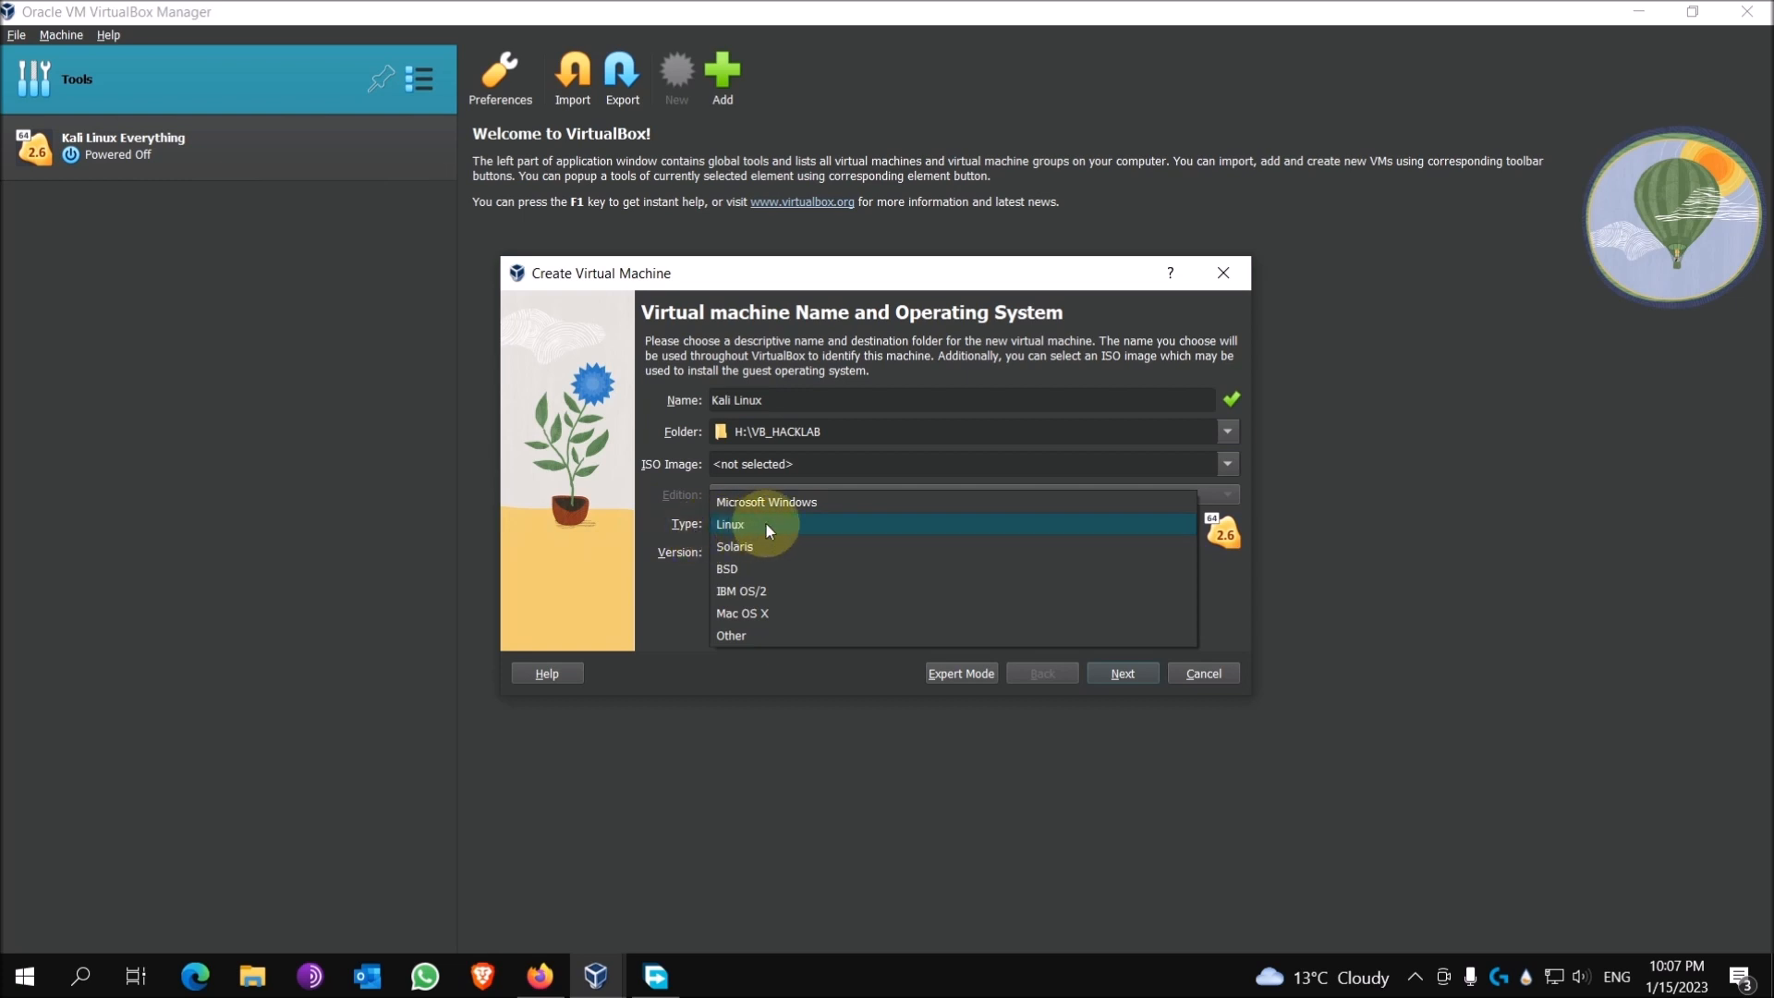
{"action": "left_click", "coordinate": [766, 524]}
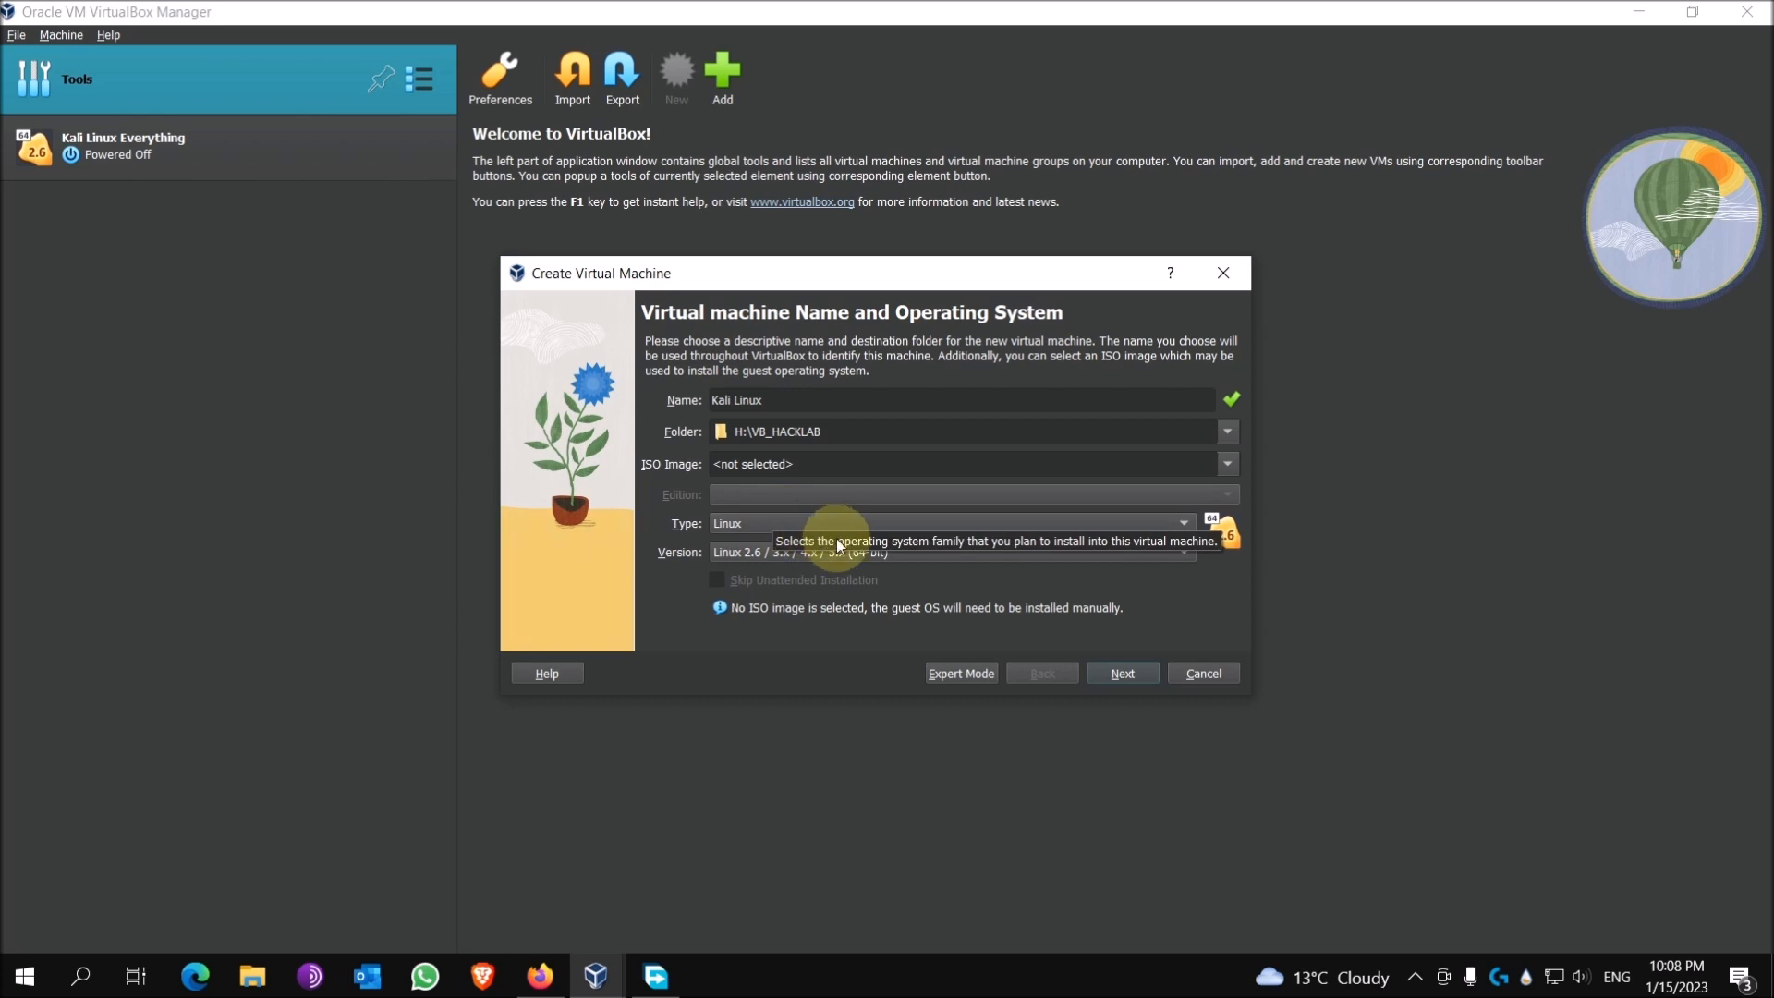
{"action": "left_click", "coordinate": [890, 555]}
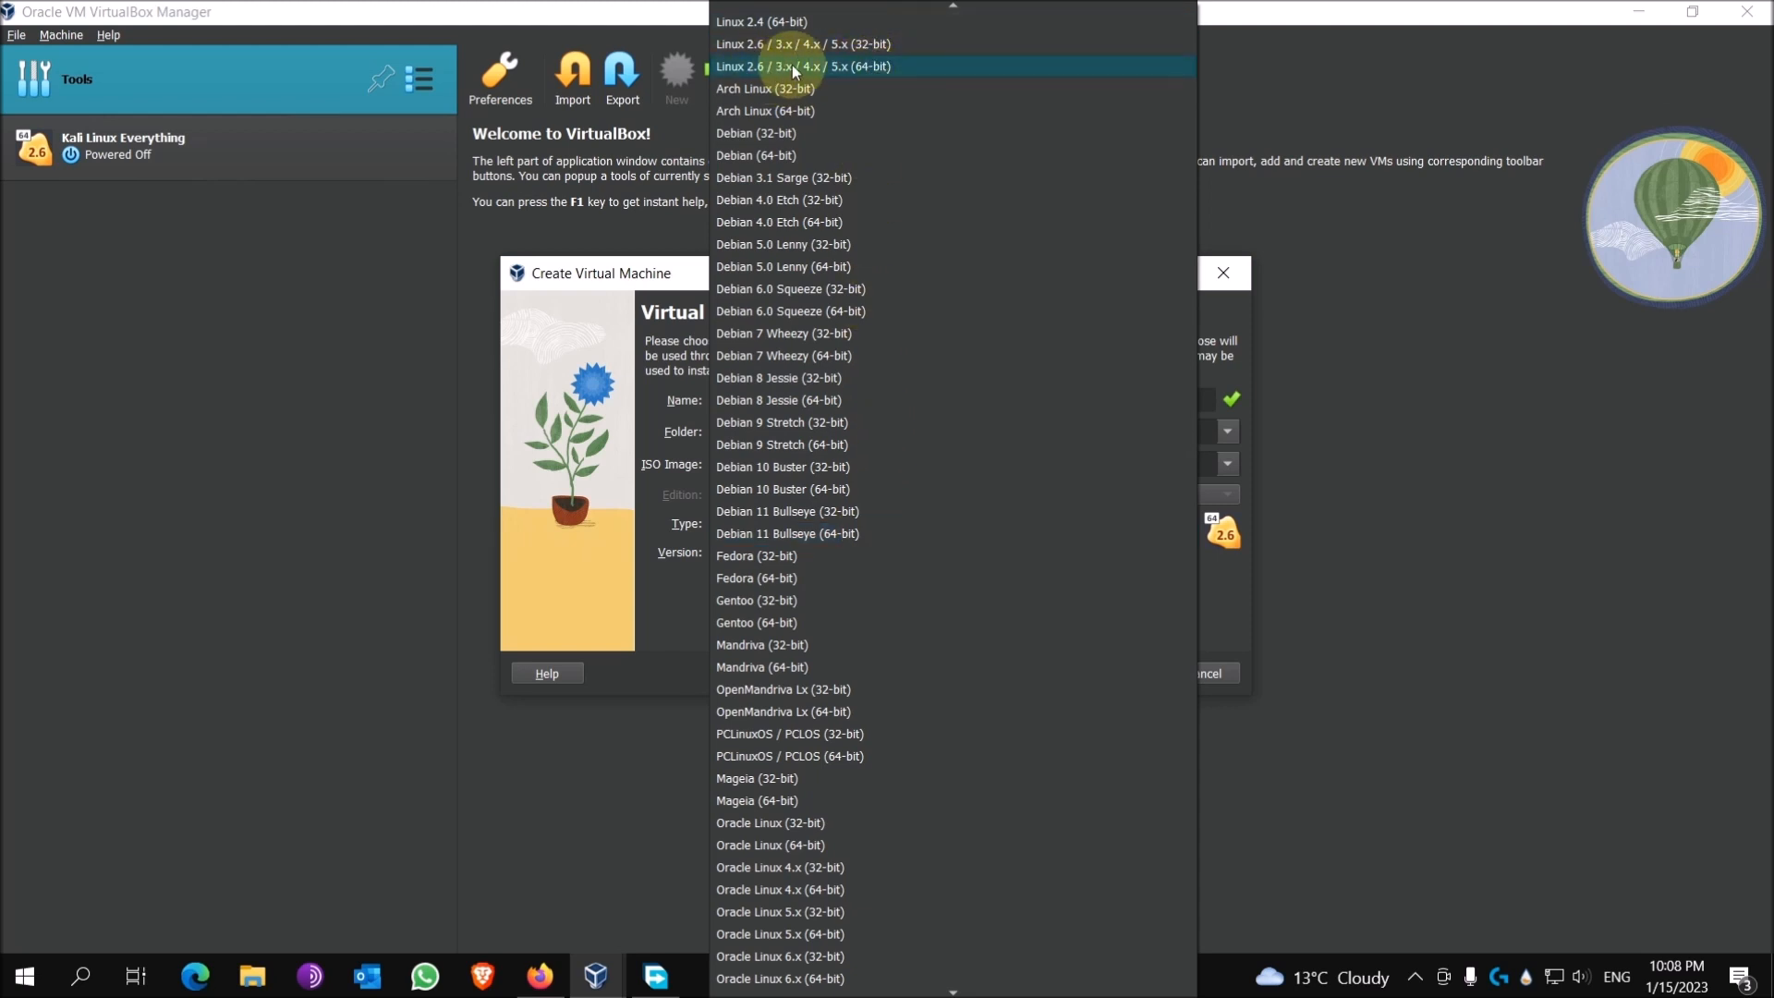
{"action": "left_click", "coordinate": [895, 68]}
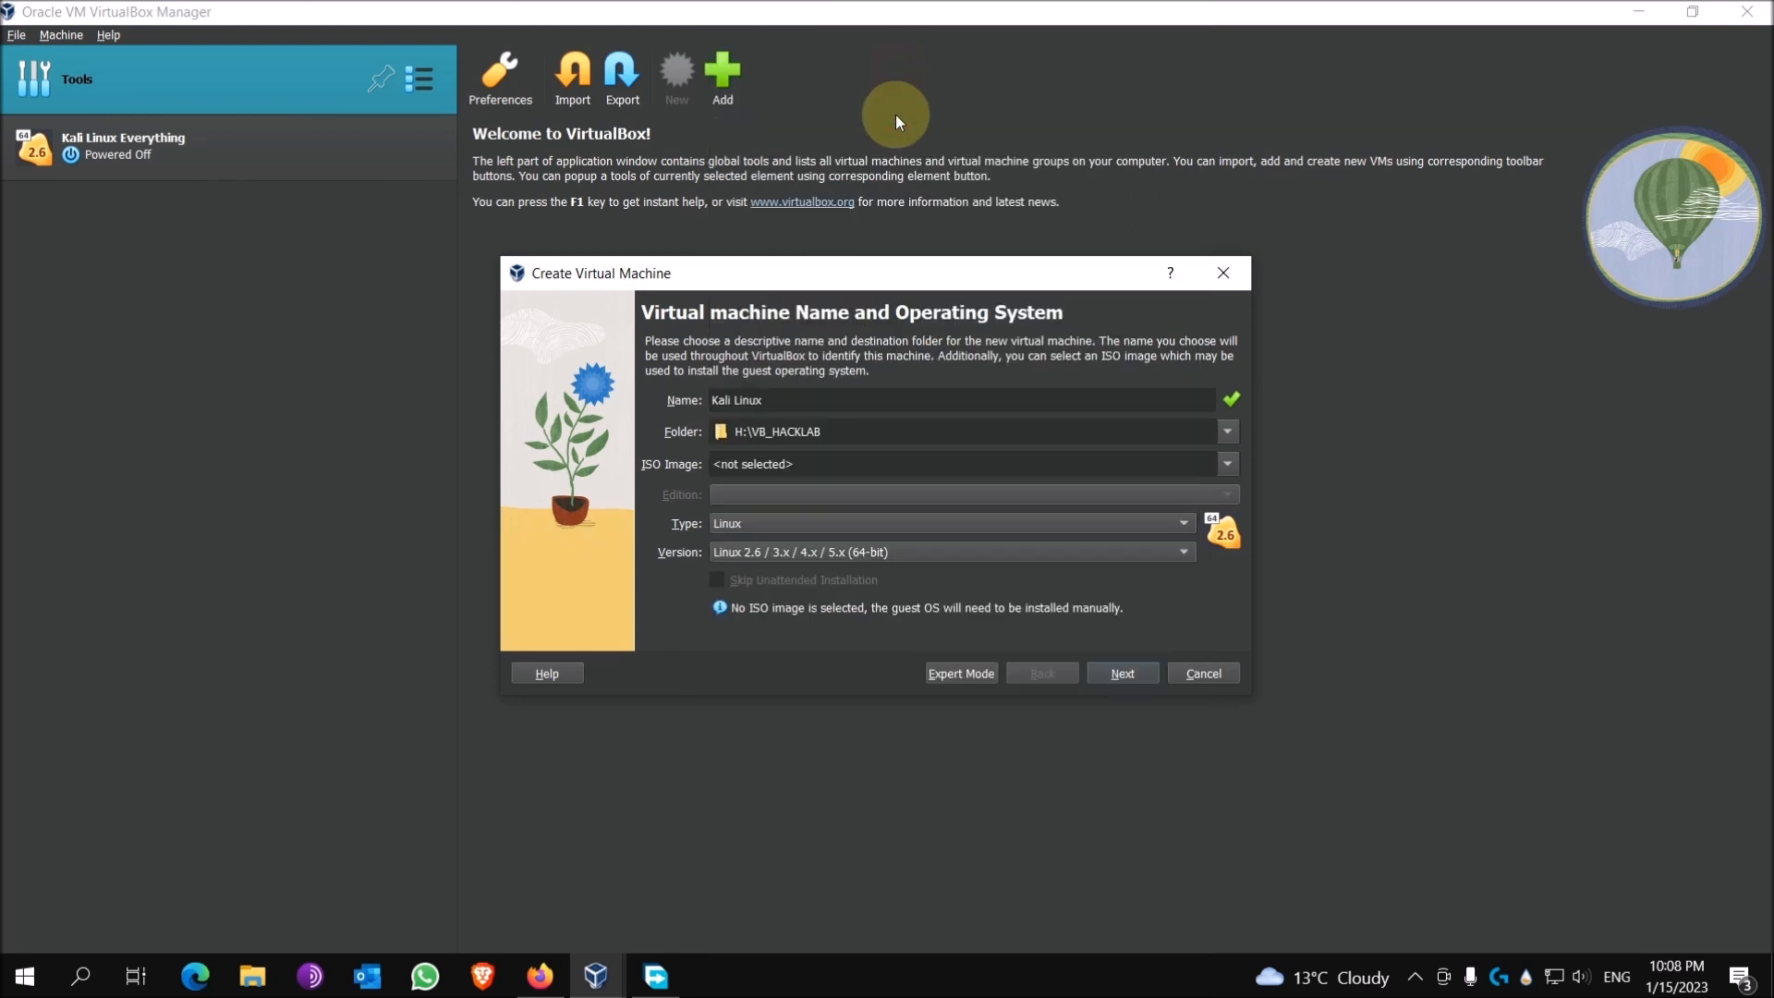
Step: On the Hardware step, raise base memory to 8192 MB with 8 processors
{"action": "left_click", "coordinate": [1122, 673]}
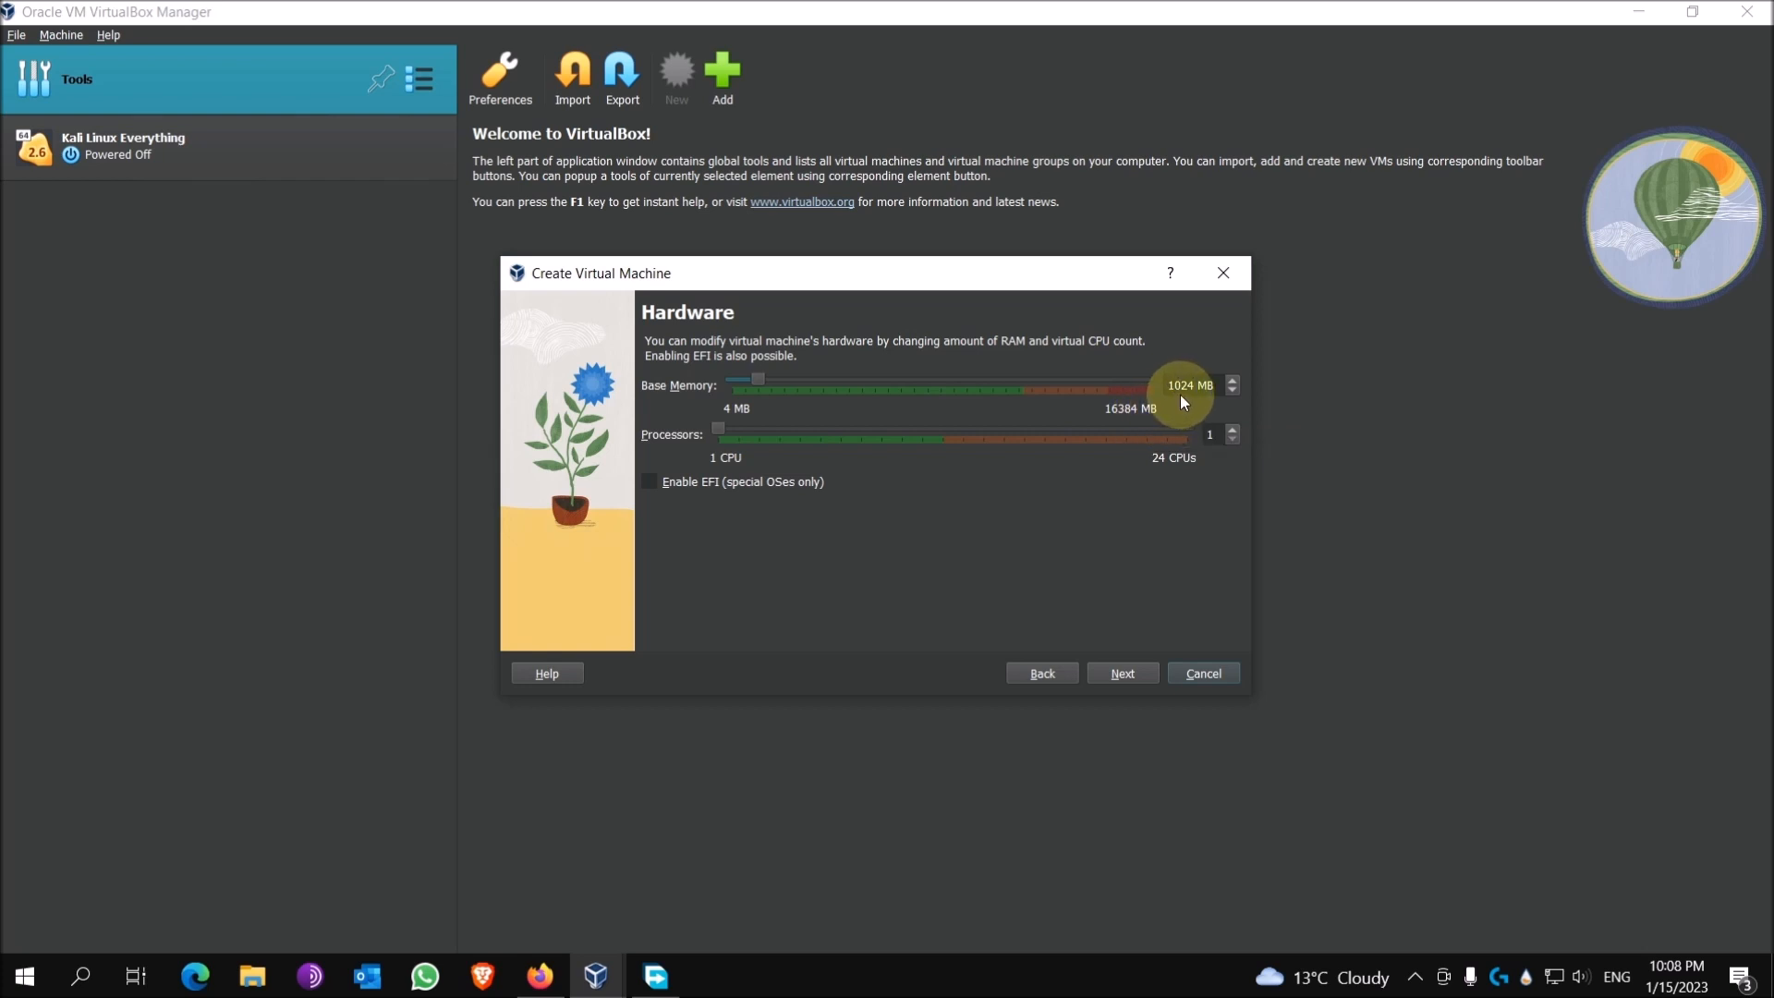
{"action": "left_click_drag", "start_coordinate": [756, 379], "coordinate": [837, 383]}
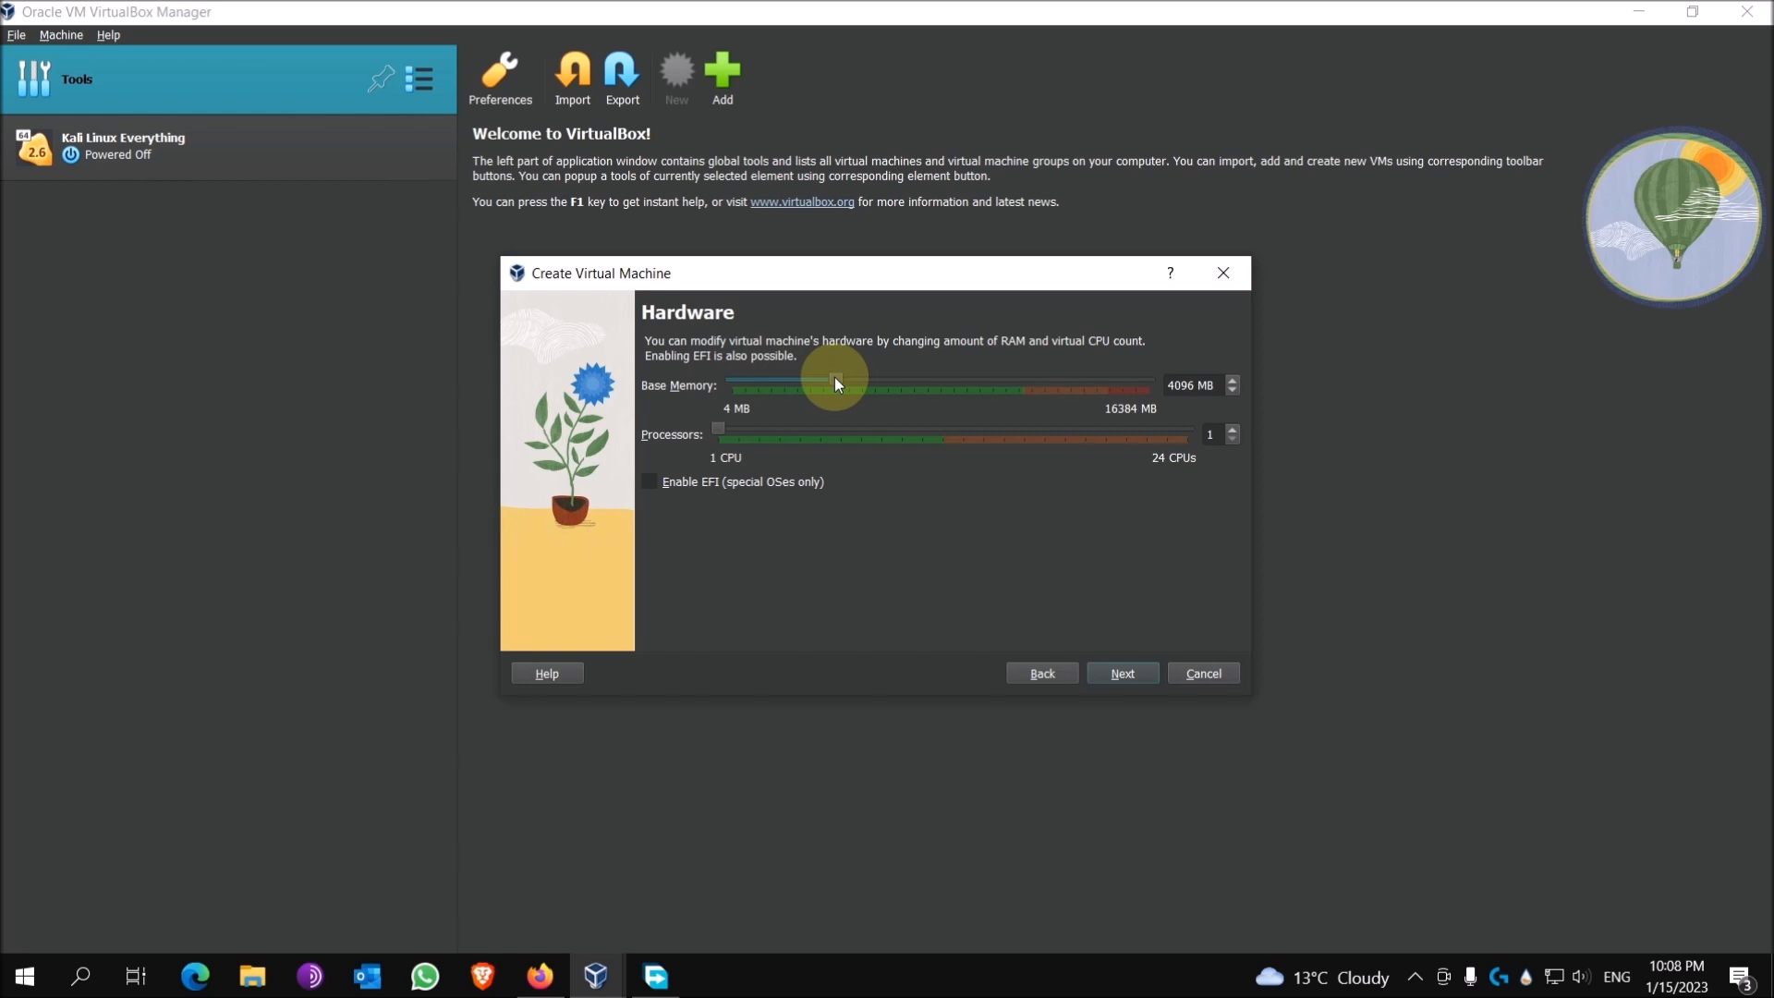
{"action": "left_click_drag", "start_coordinate": [836, 378], "coordinate": [937, 378]}
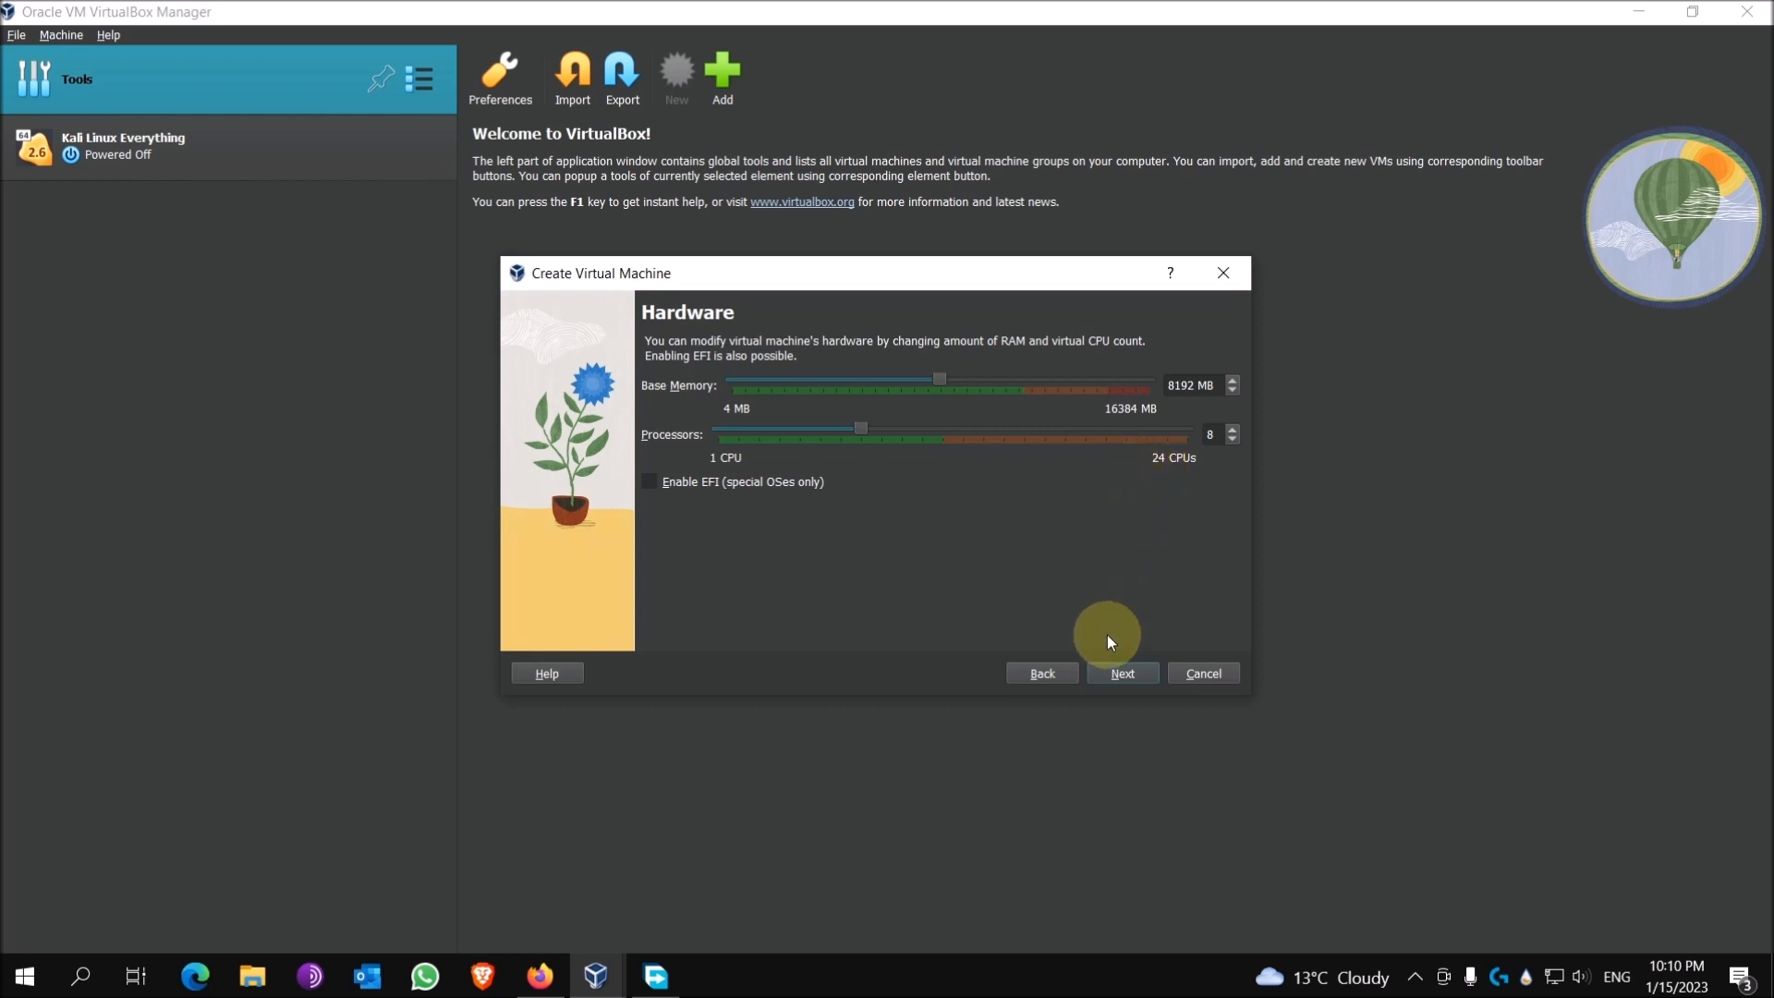
Step: Set the new virtual hard disk size to 50 GB and advance to the Summary
{"action": "left_click", "coordinate": [1125, 673]}
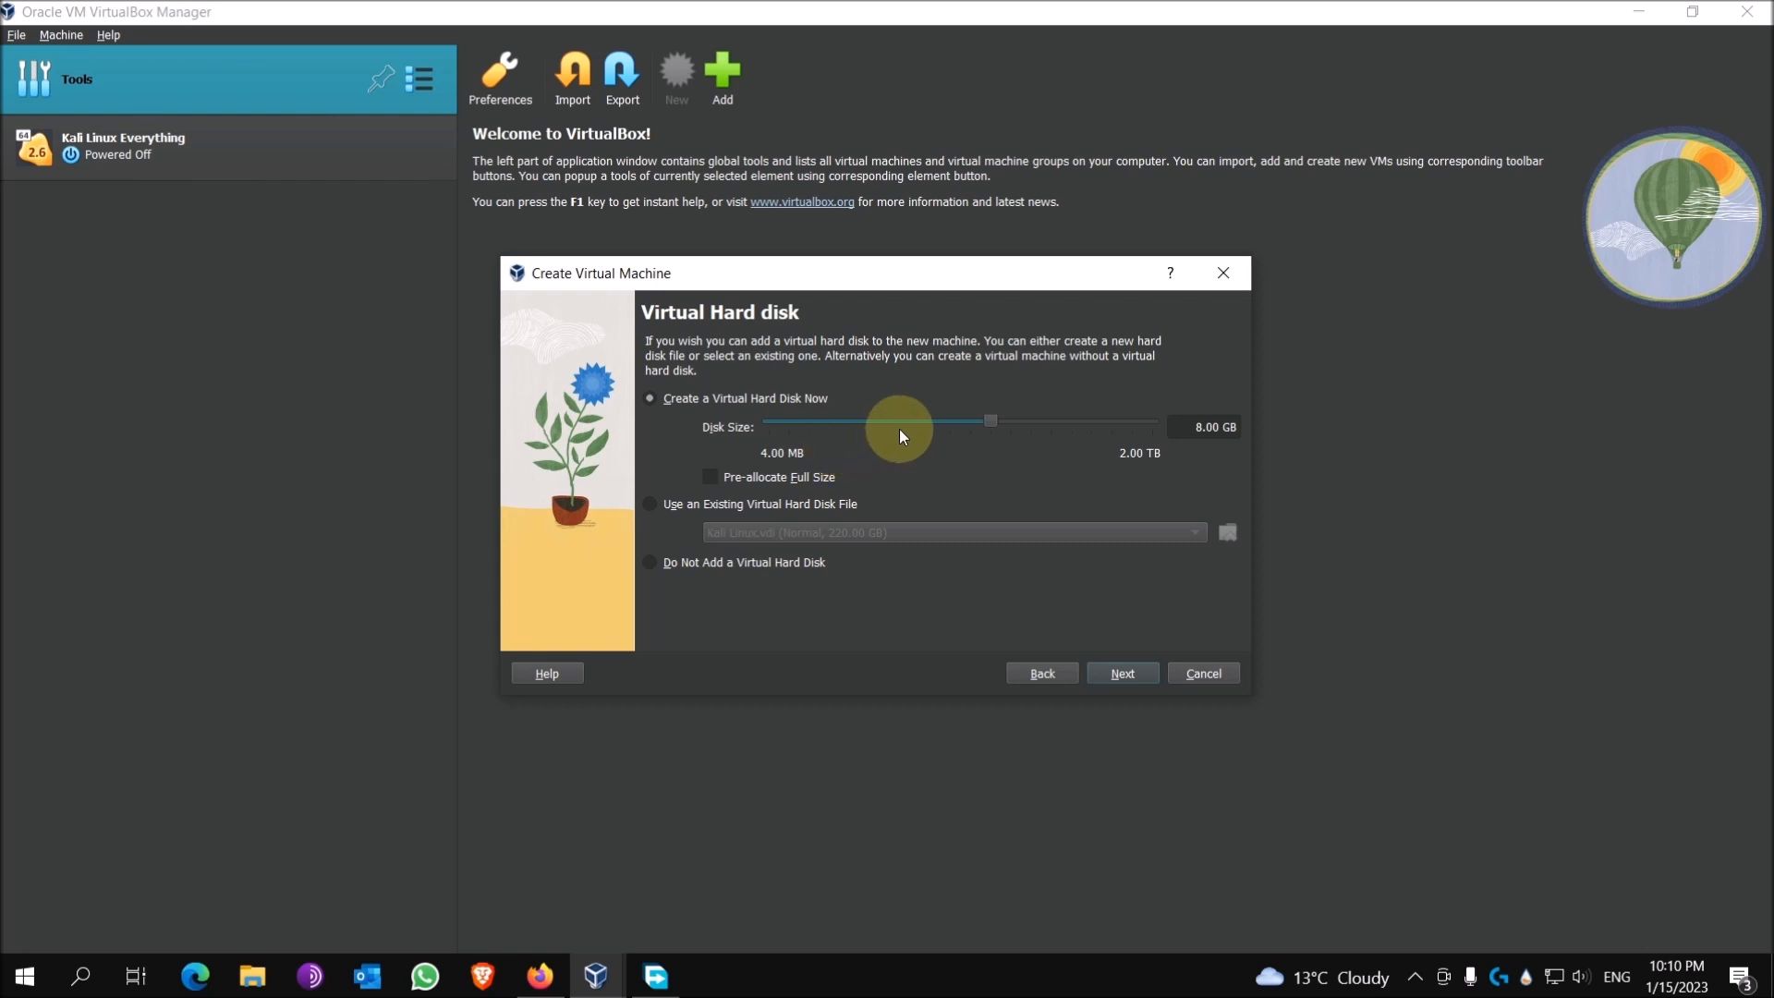
{"action": "left_click", "coordinate": [992, 422]}
{"action": "left_click_drag", "start_coordinate": [994, 424], "coordinate": [1021, 422]}
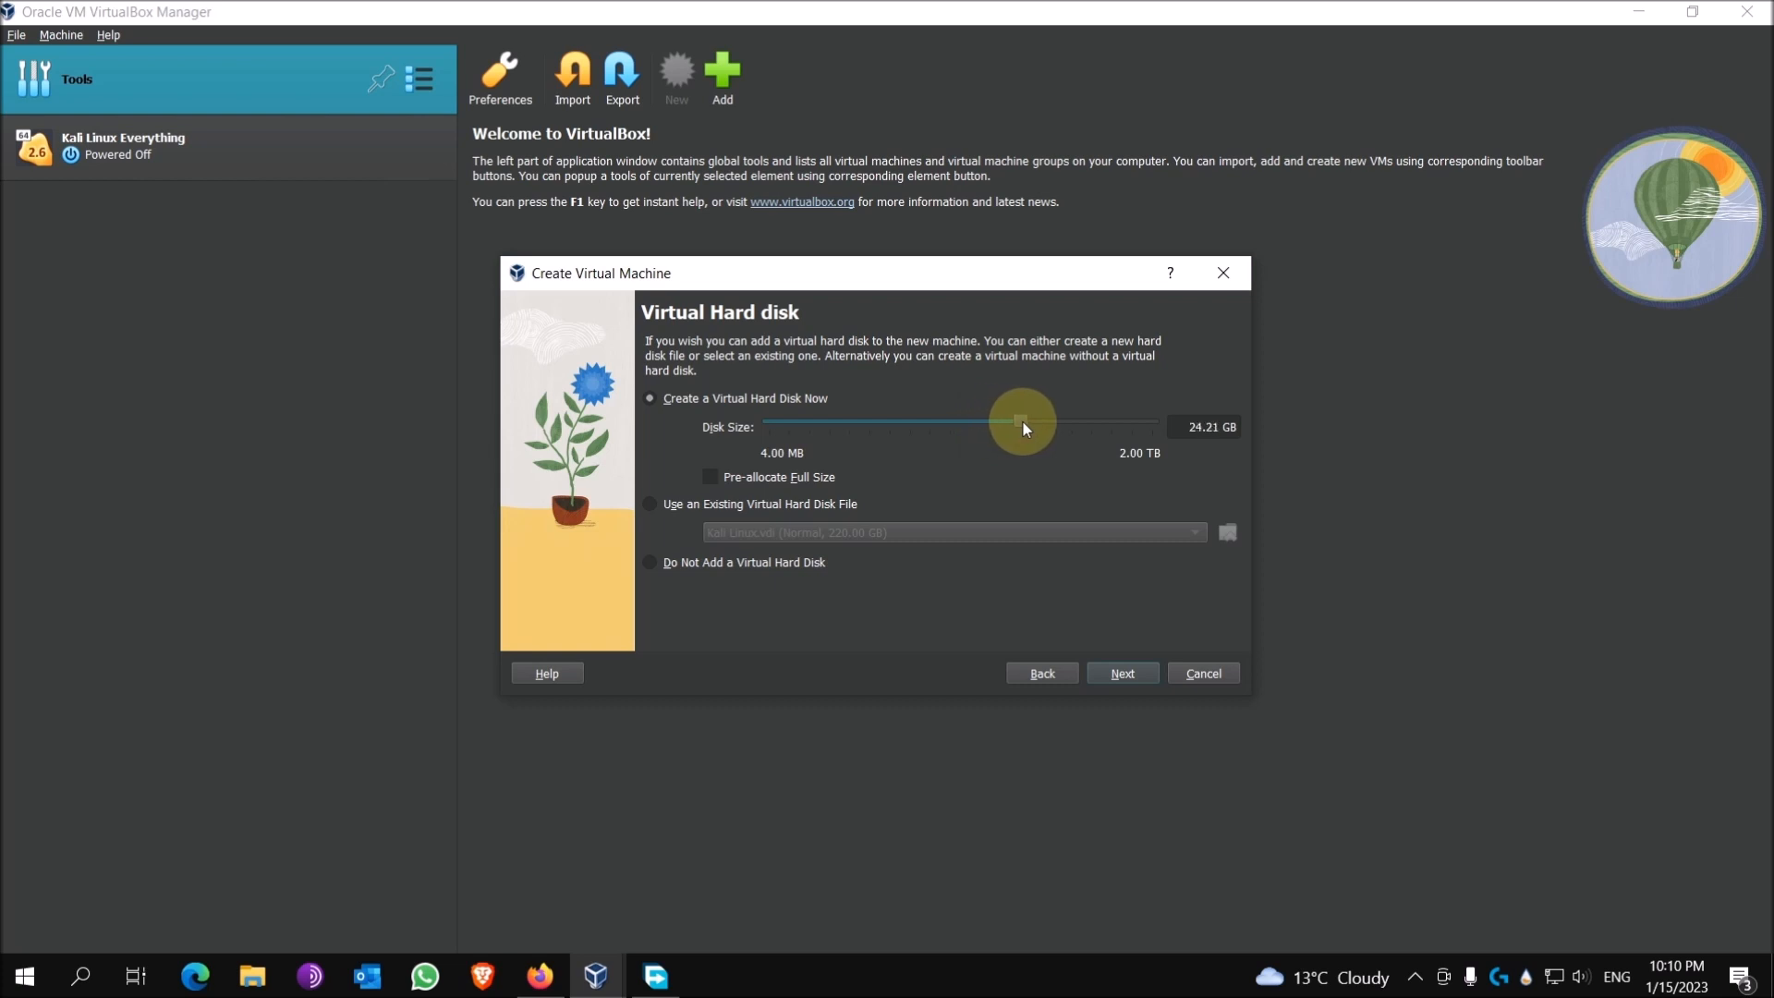
{"action": "double_click", "coordinate": [1189, 430]}
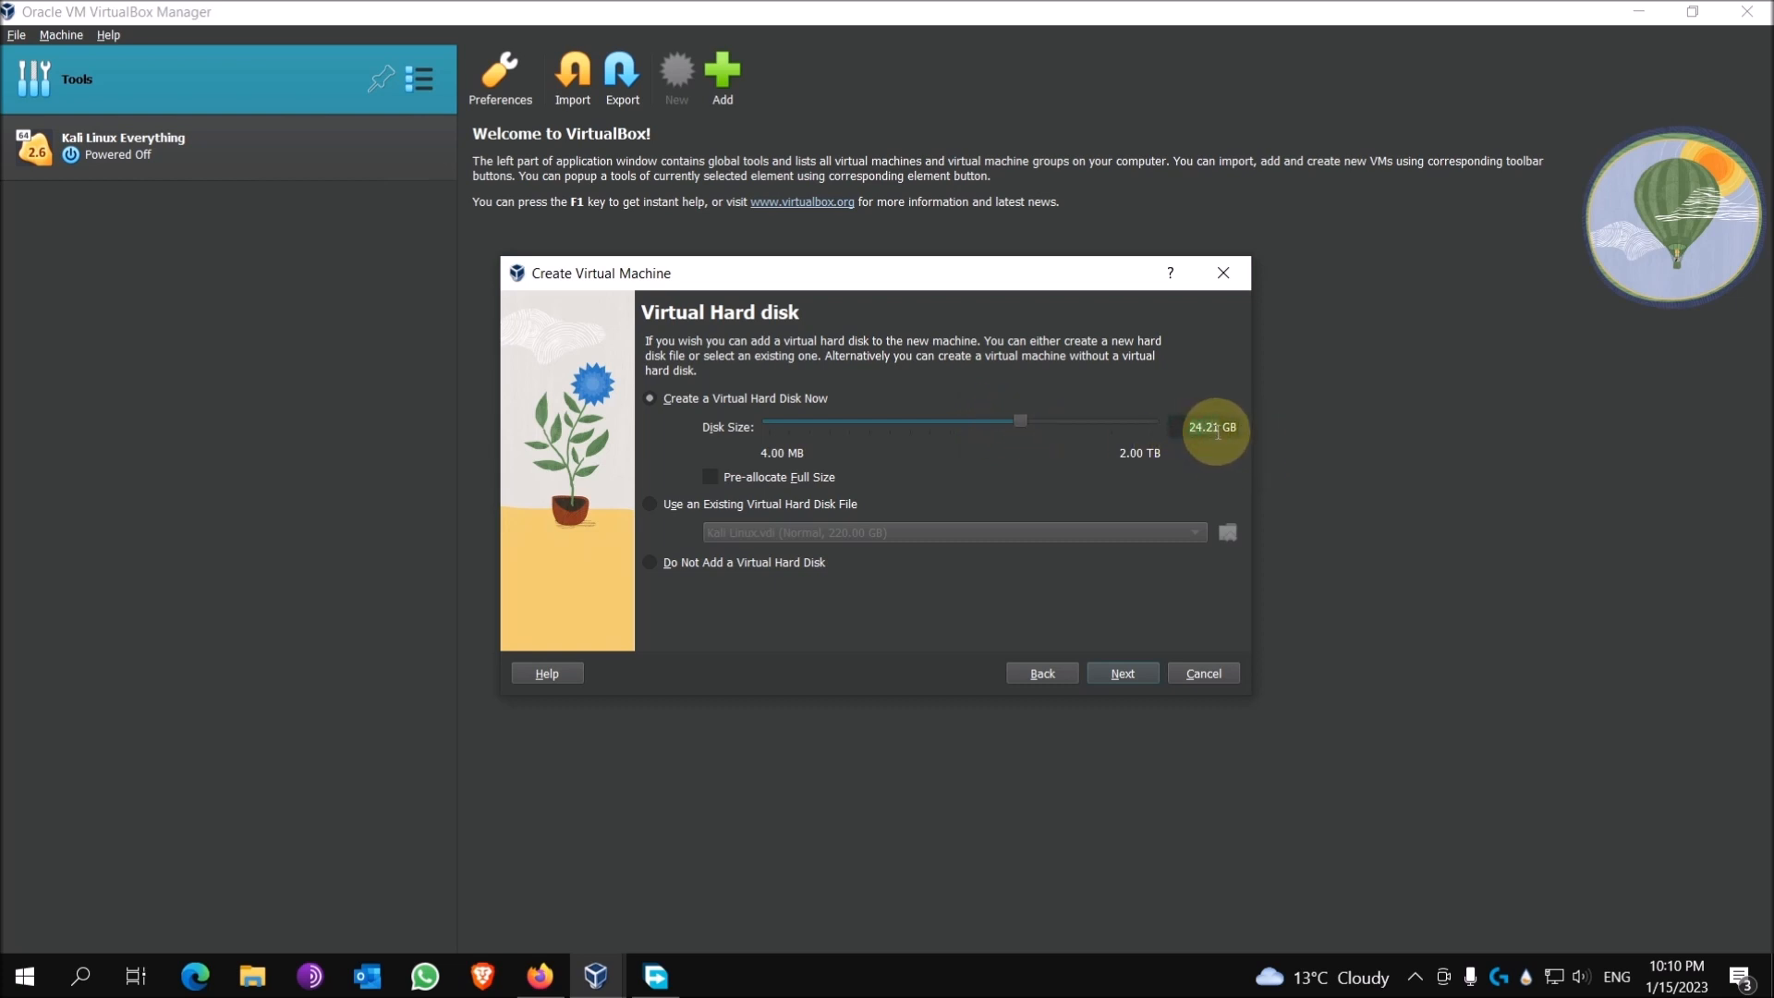
{"action": "type", "text": "50"}
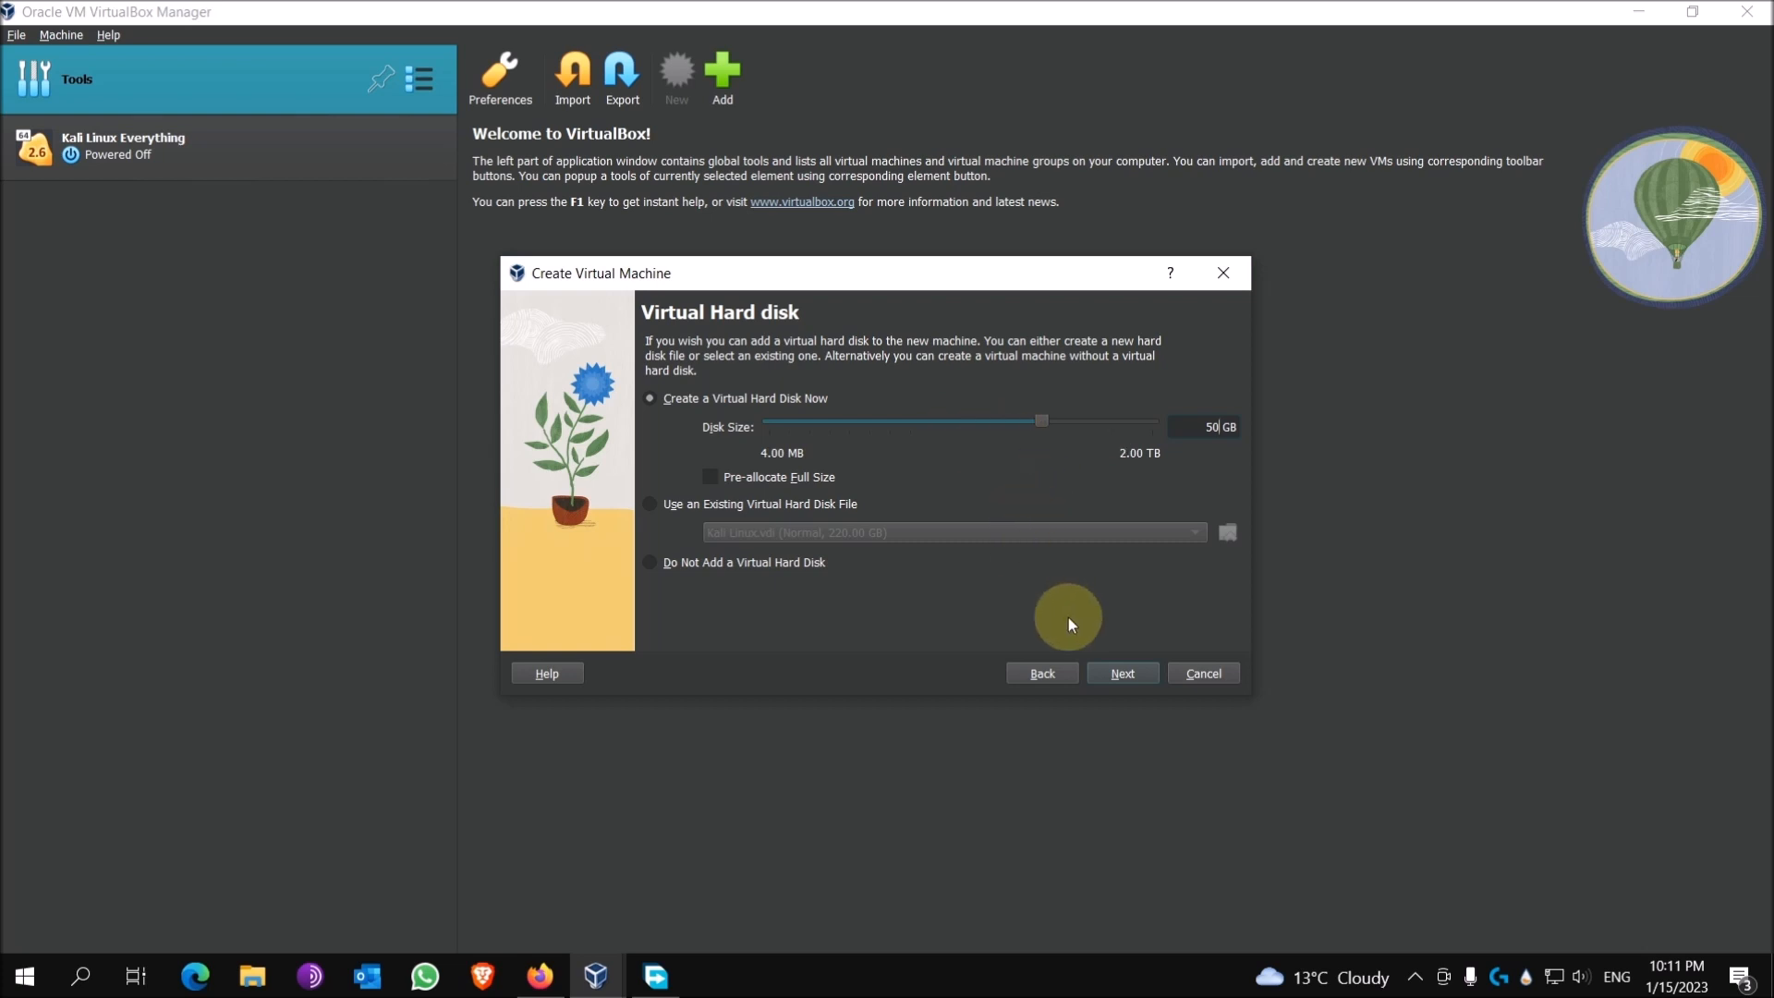
{"action": "left_click", "coordinate": [1107, 673]}
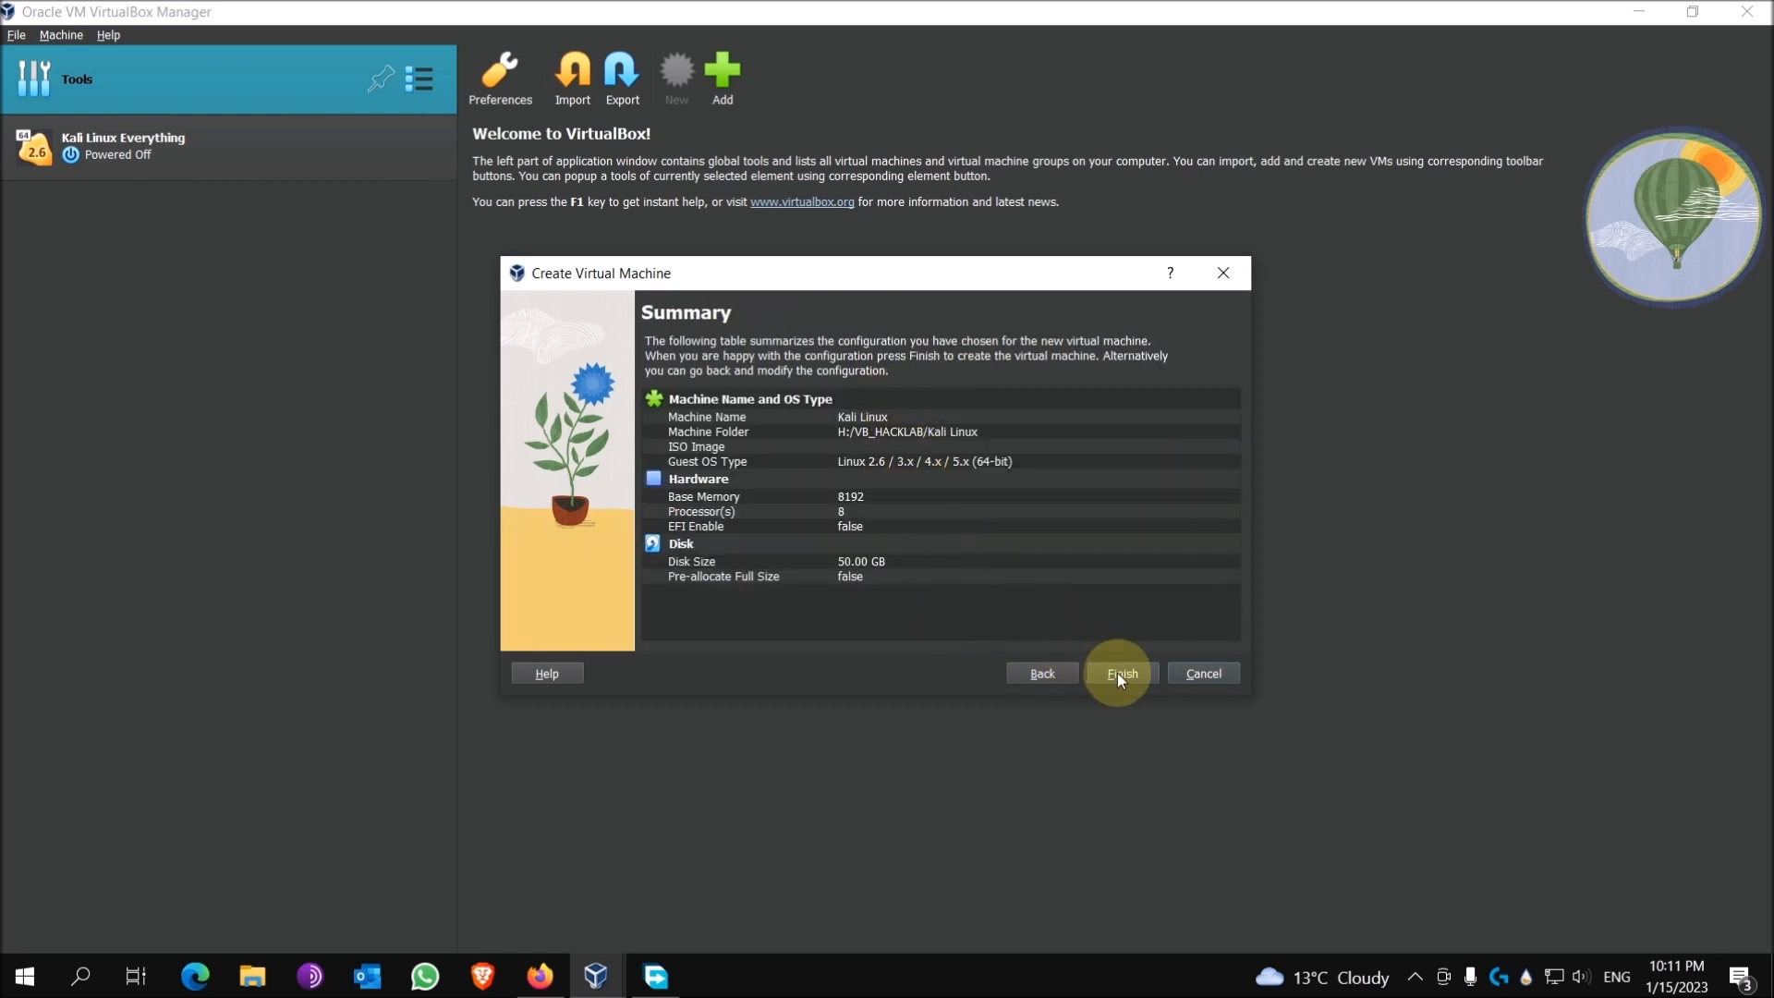
Step: Confirm the Kali Linux VM summary (8192 MB, 8 CPUs, 50 GB disk) and return to Firefox
{"action": "left_click", "coordinate": [1118, 674]}
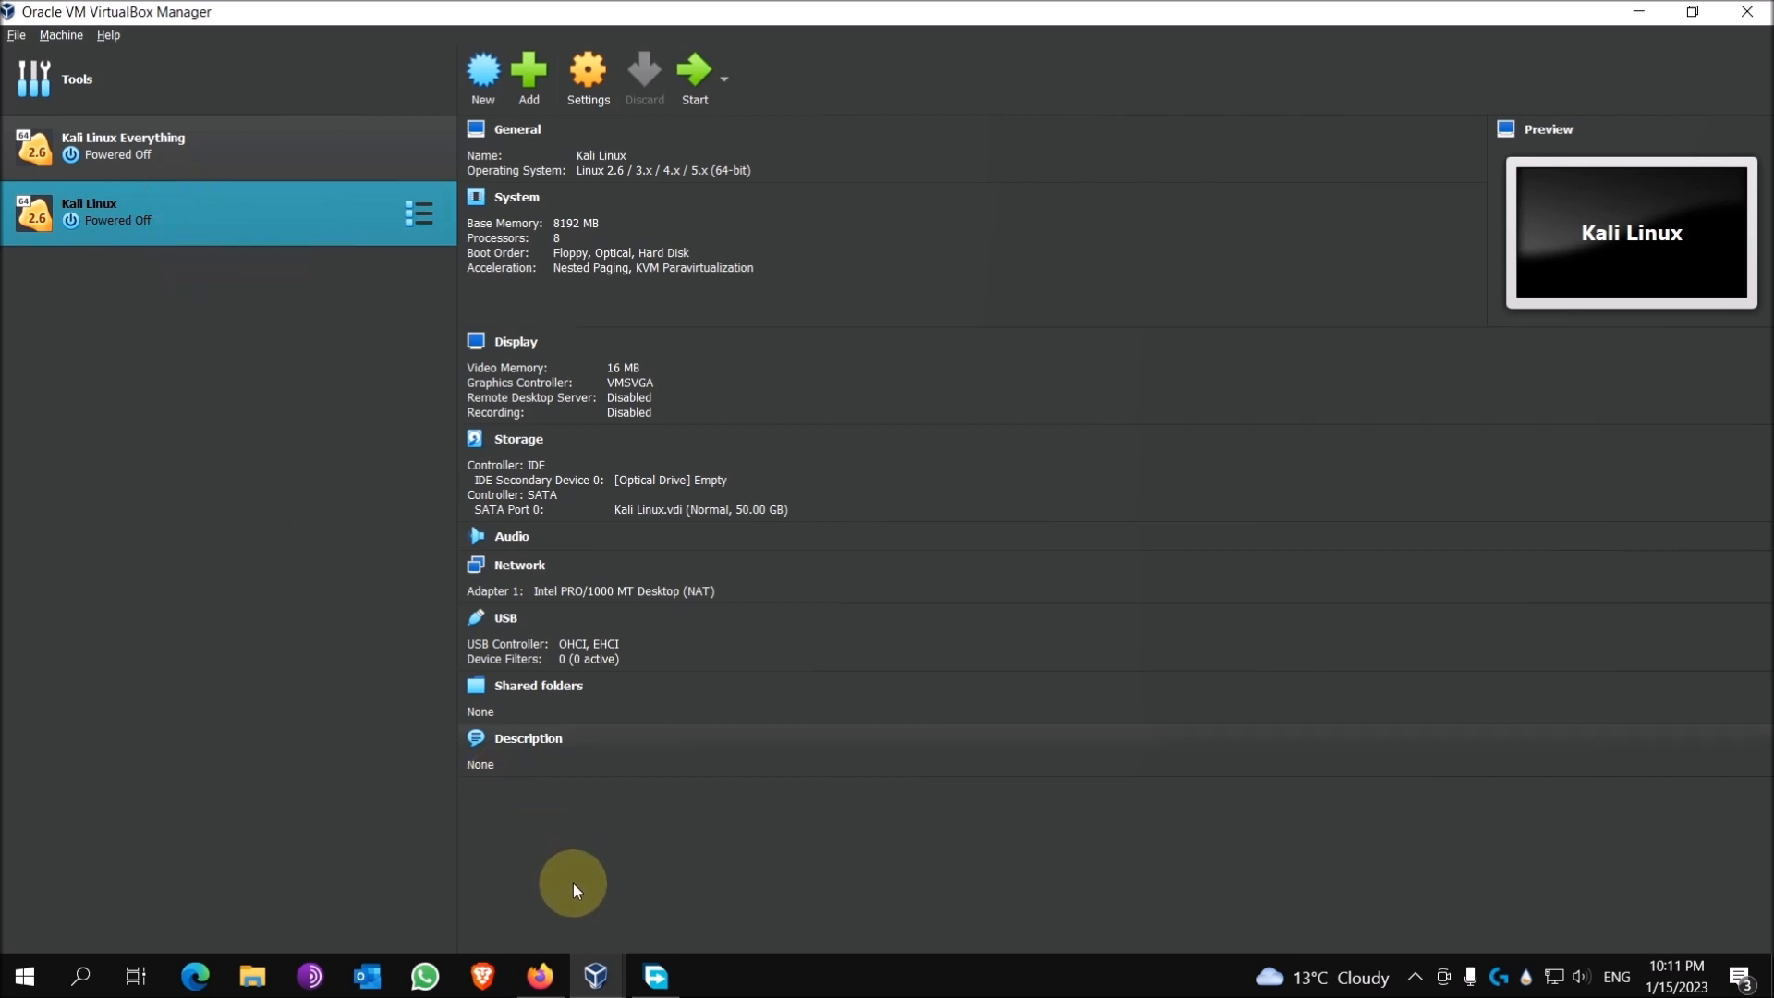
{"action": "left_click", "coordinate": [543, 976]}
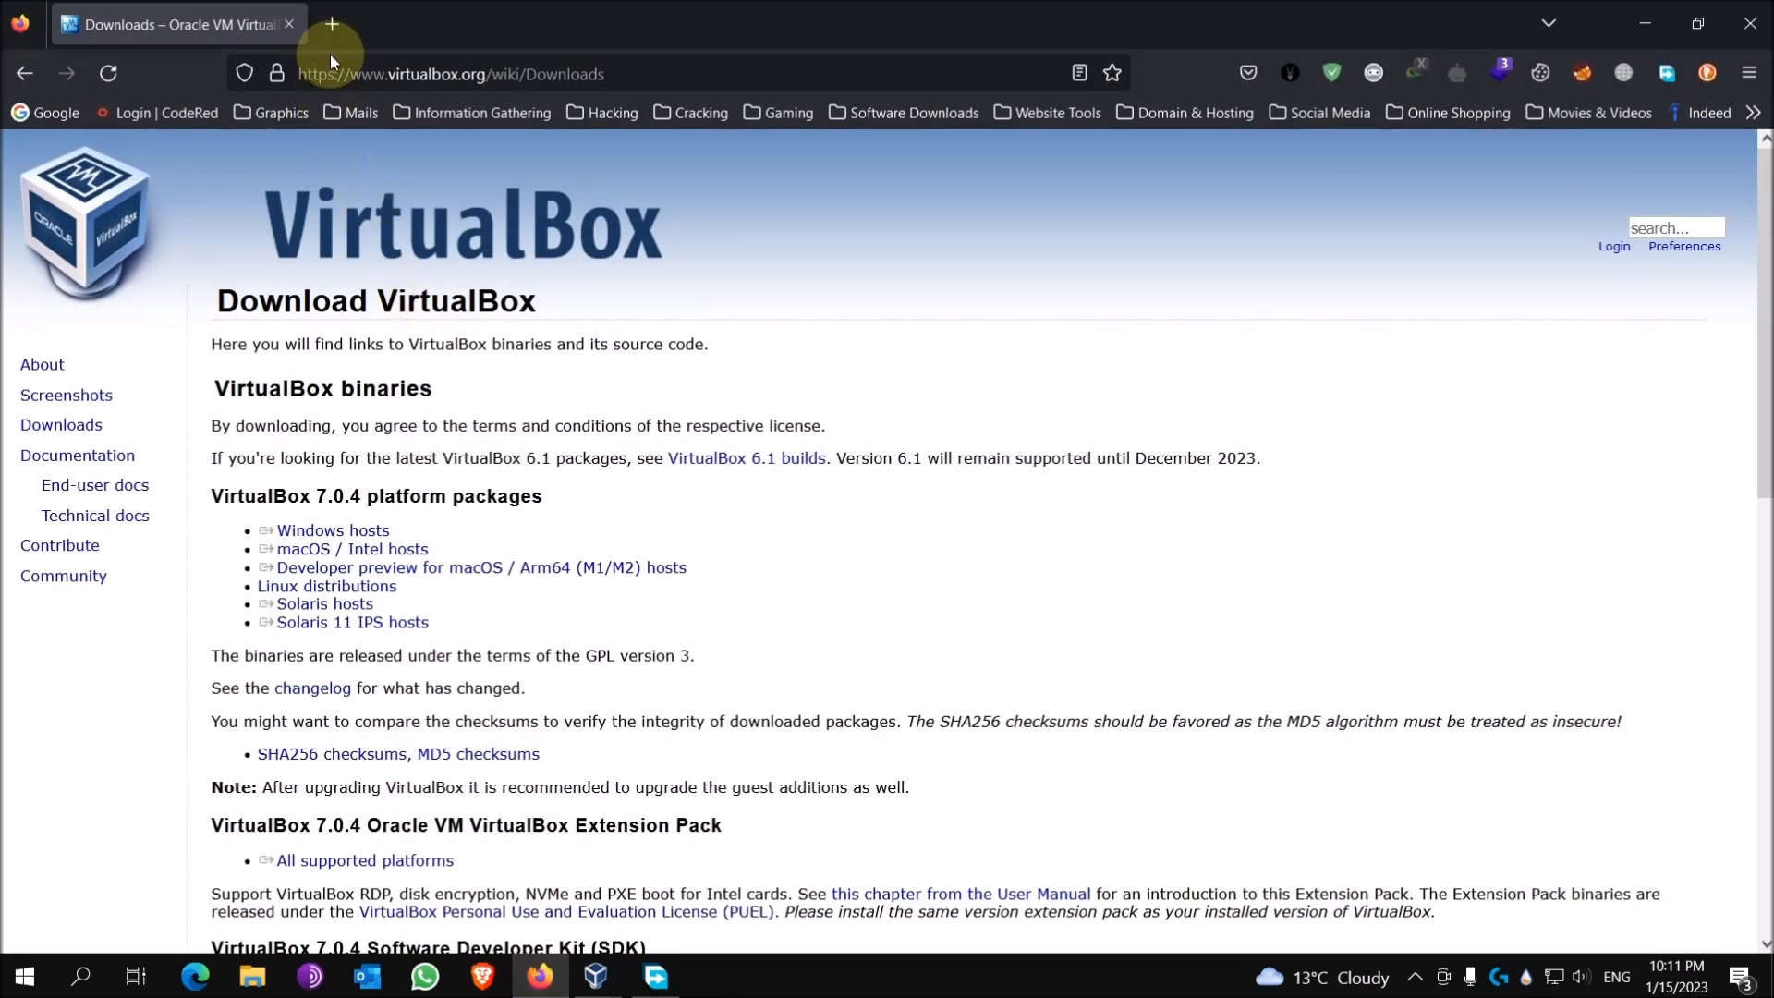
Step: Go to kali.org, open its DOWNLOAD page, and scroll through the Kali image cards
{"action": "left_click", "coordinate": [340, 74]}
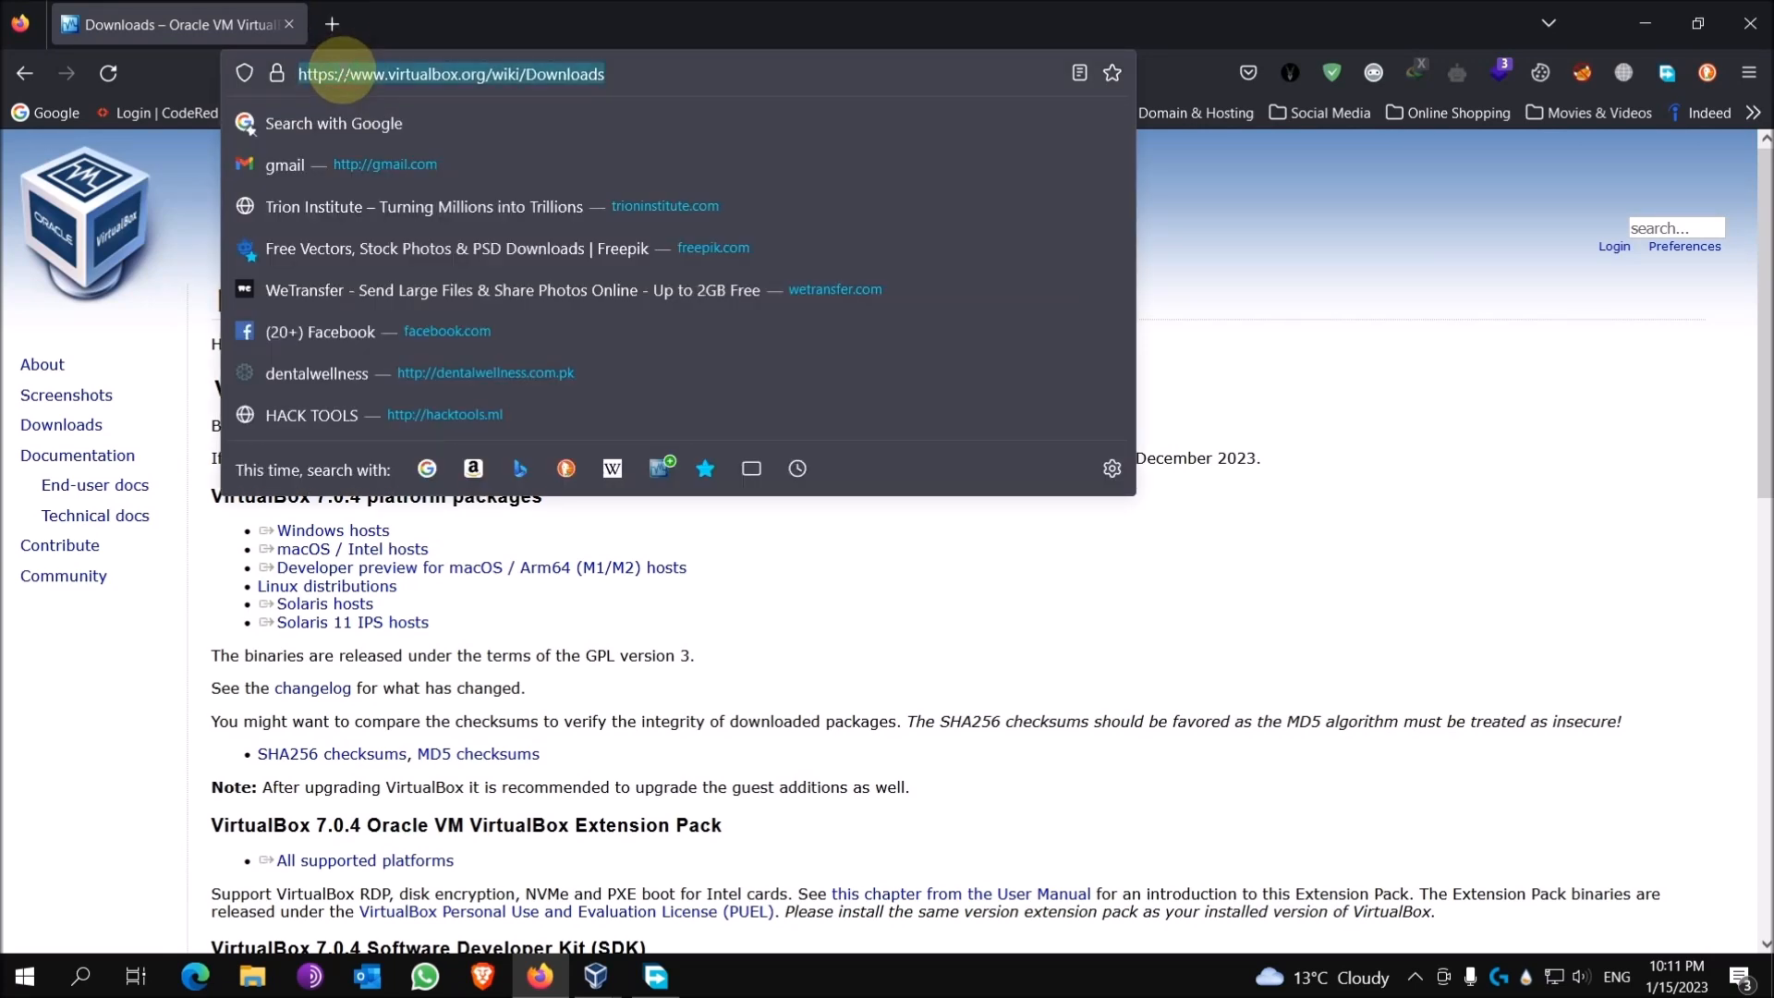
{"action": "type", "text": "kali.org"}
{"action": "key", "text": "Return"}
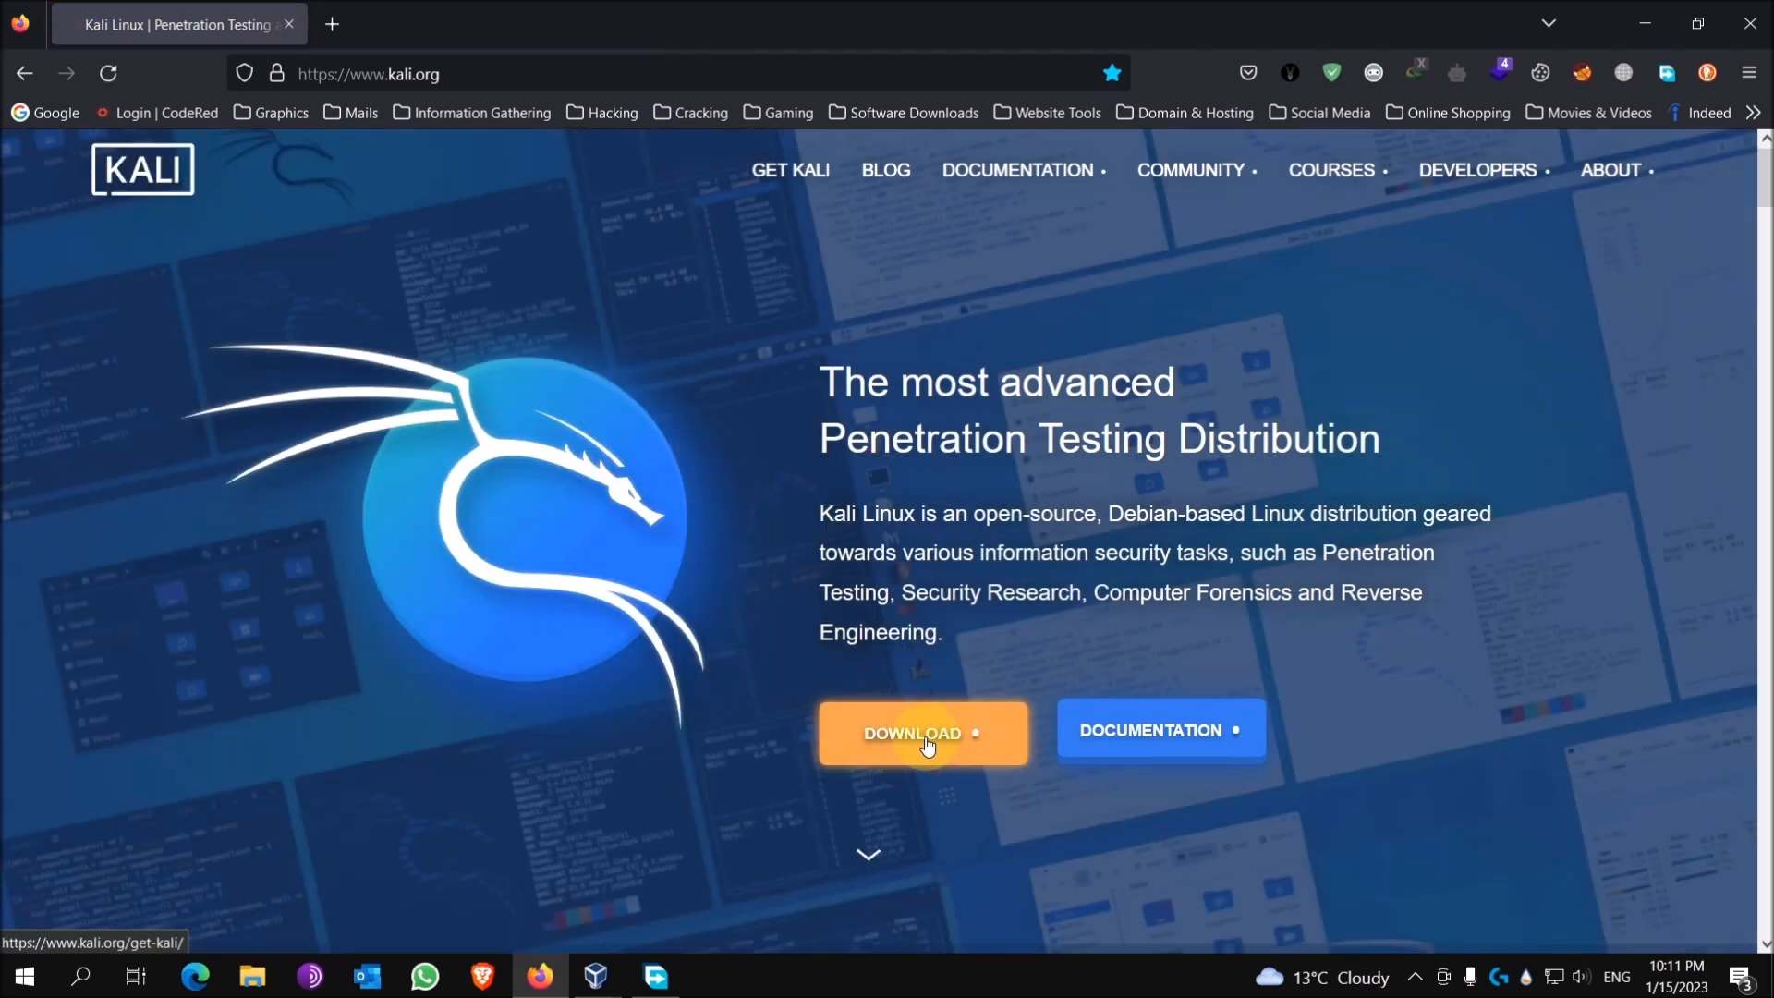
{"action": "left_click", "coordinate": [928, 745]}
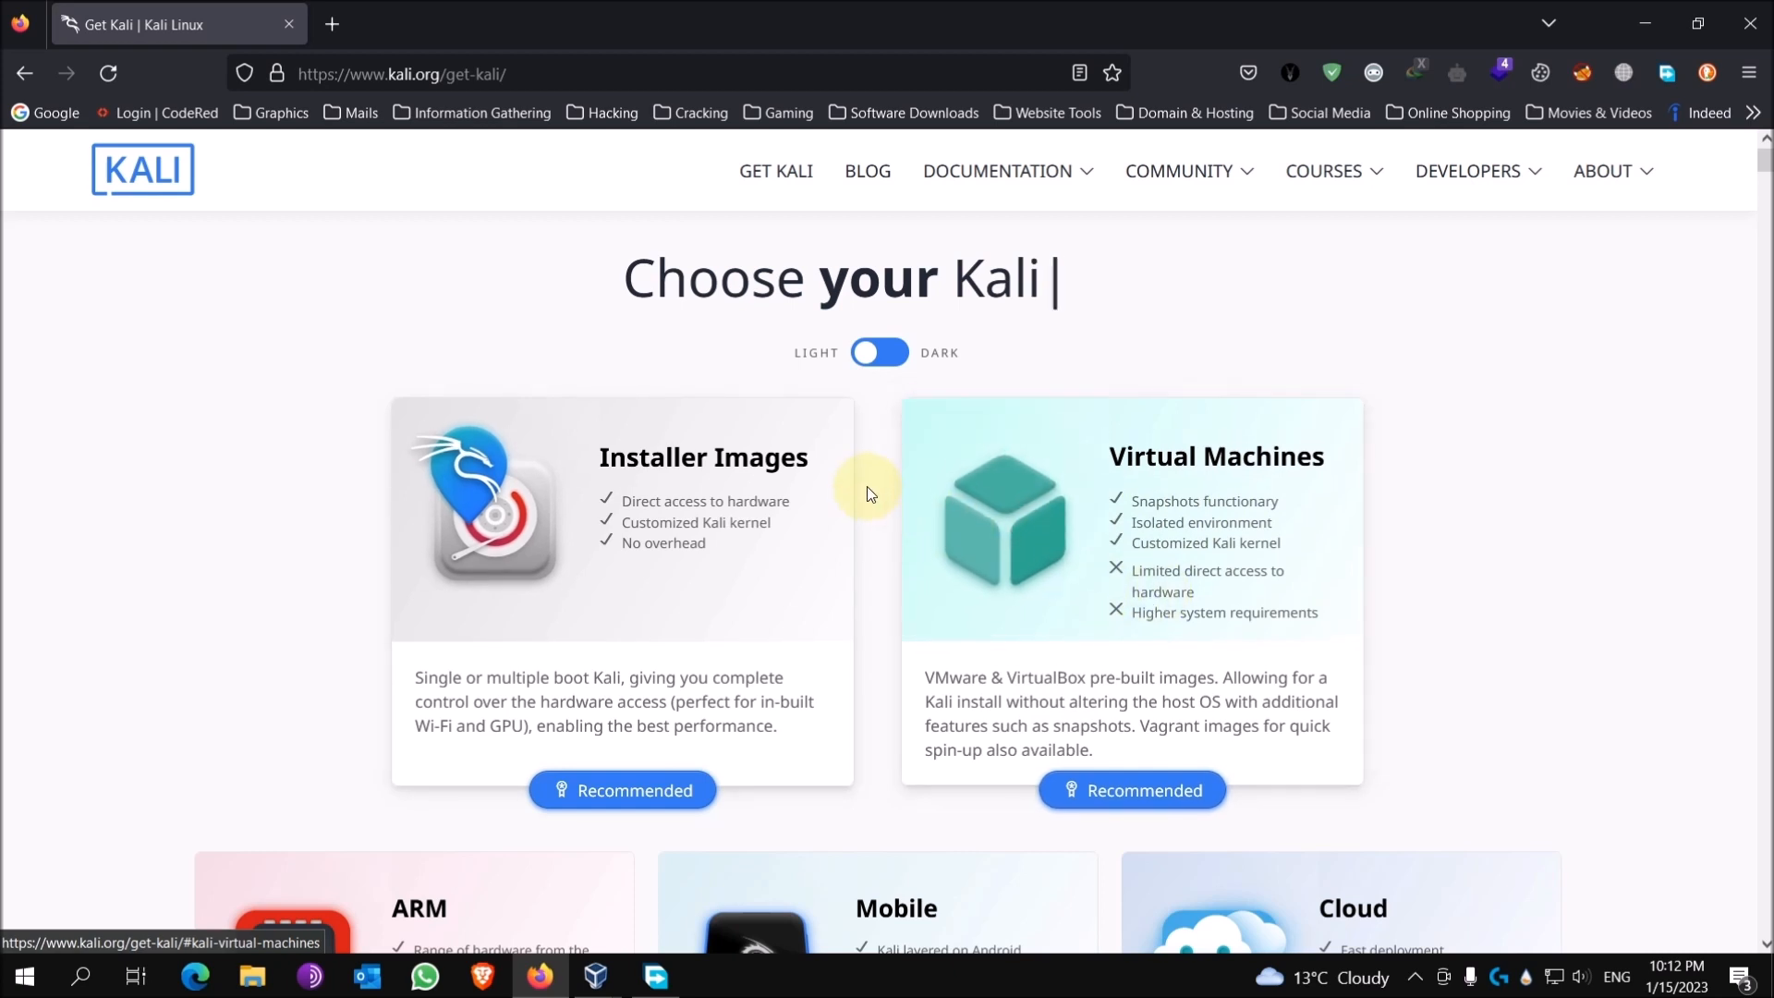
{"action": "scroll", "coordinate": [866, 486], "scroll_direction": "down", "scroll_amount": 5}
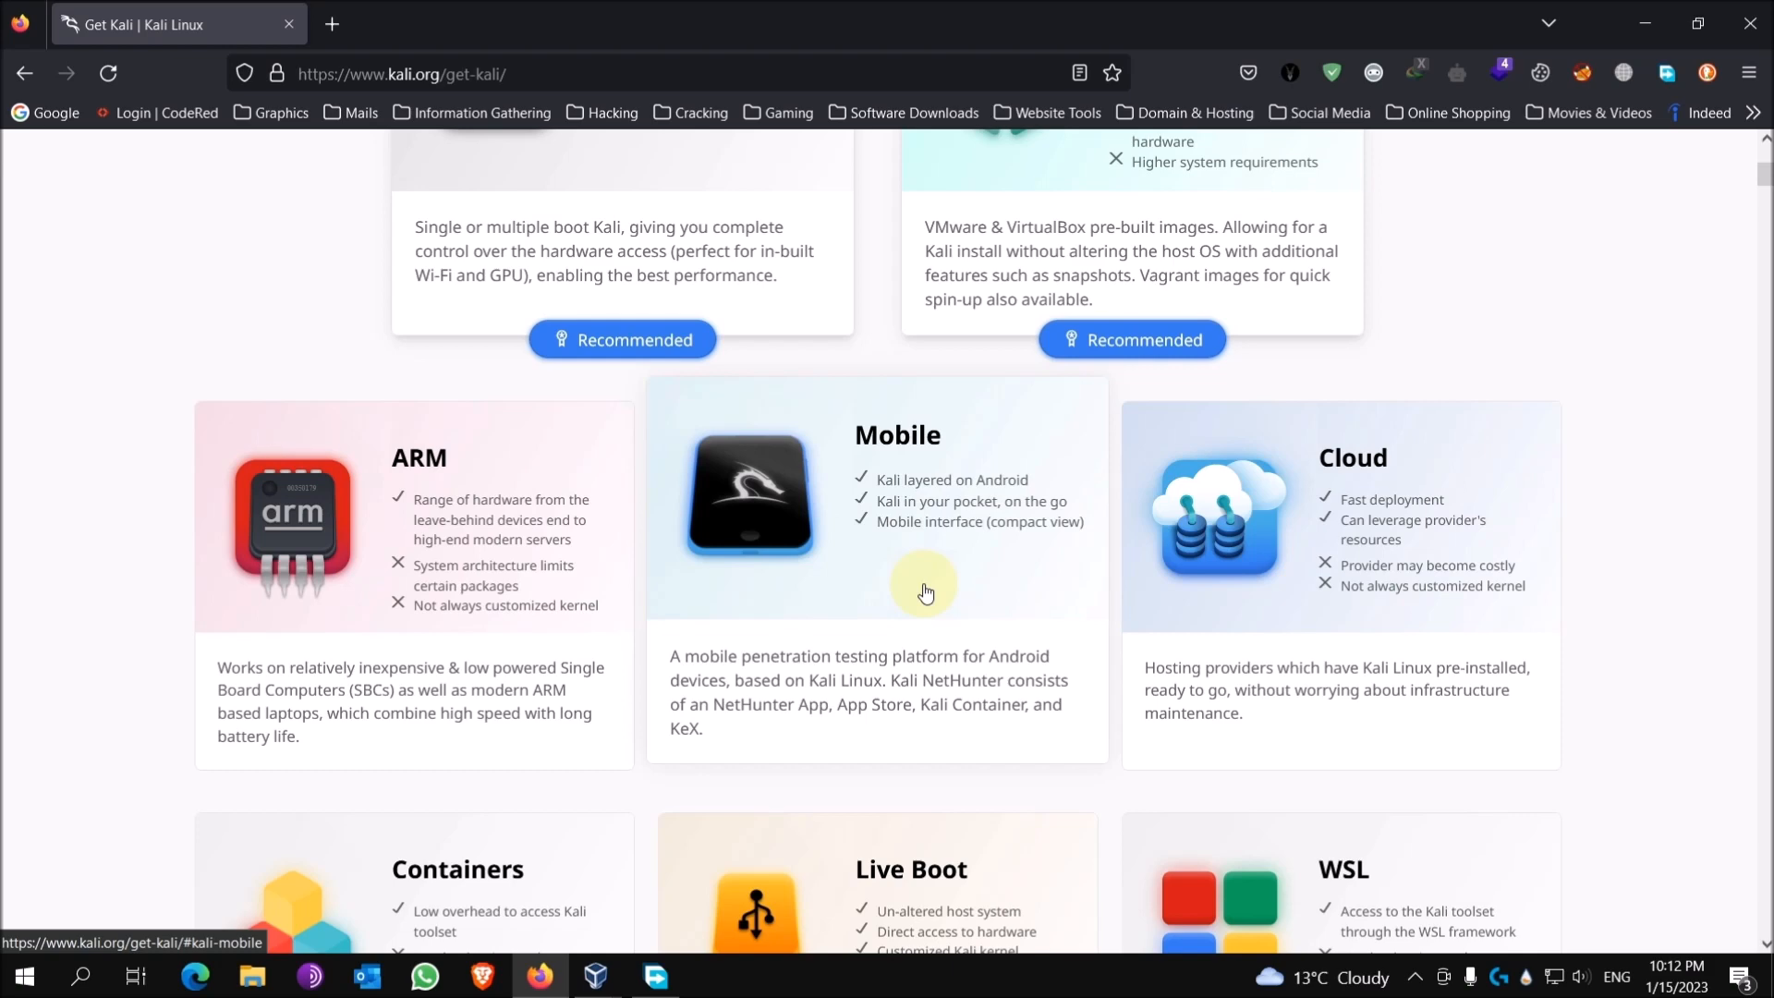
{"action": "scroll", "coordinate": [906, 563], "scroll_direction": "down", "scroll_amount": 2}
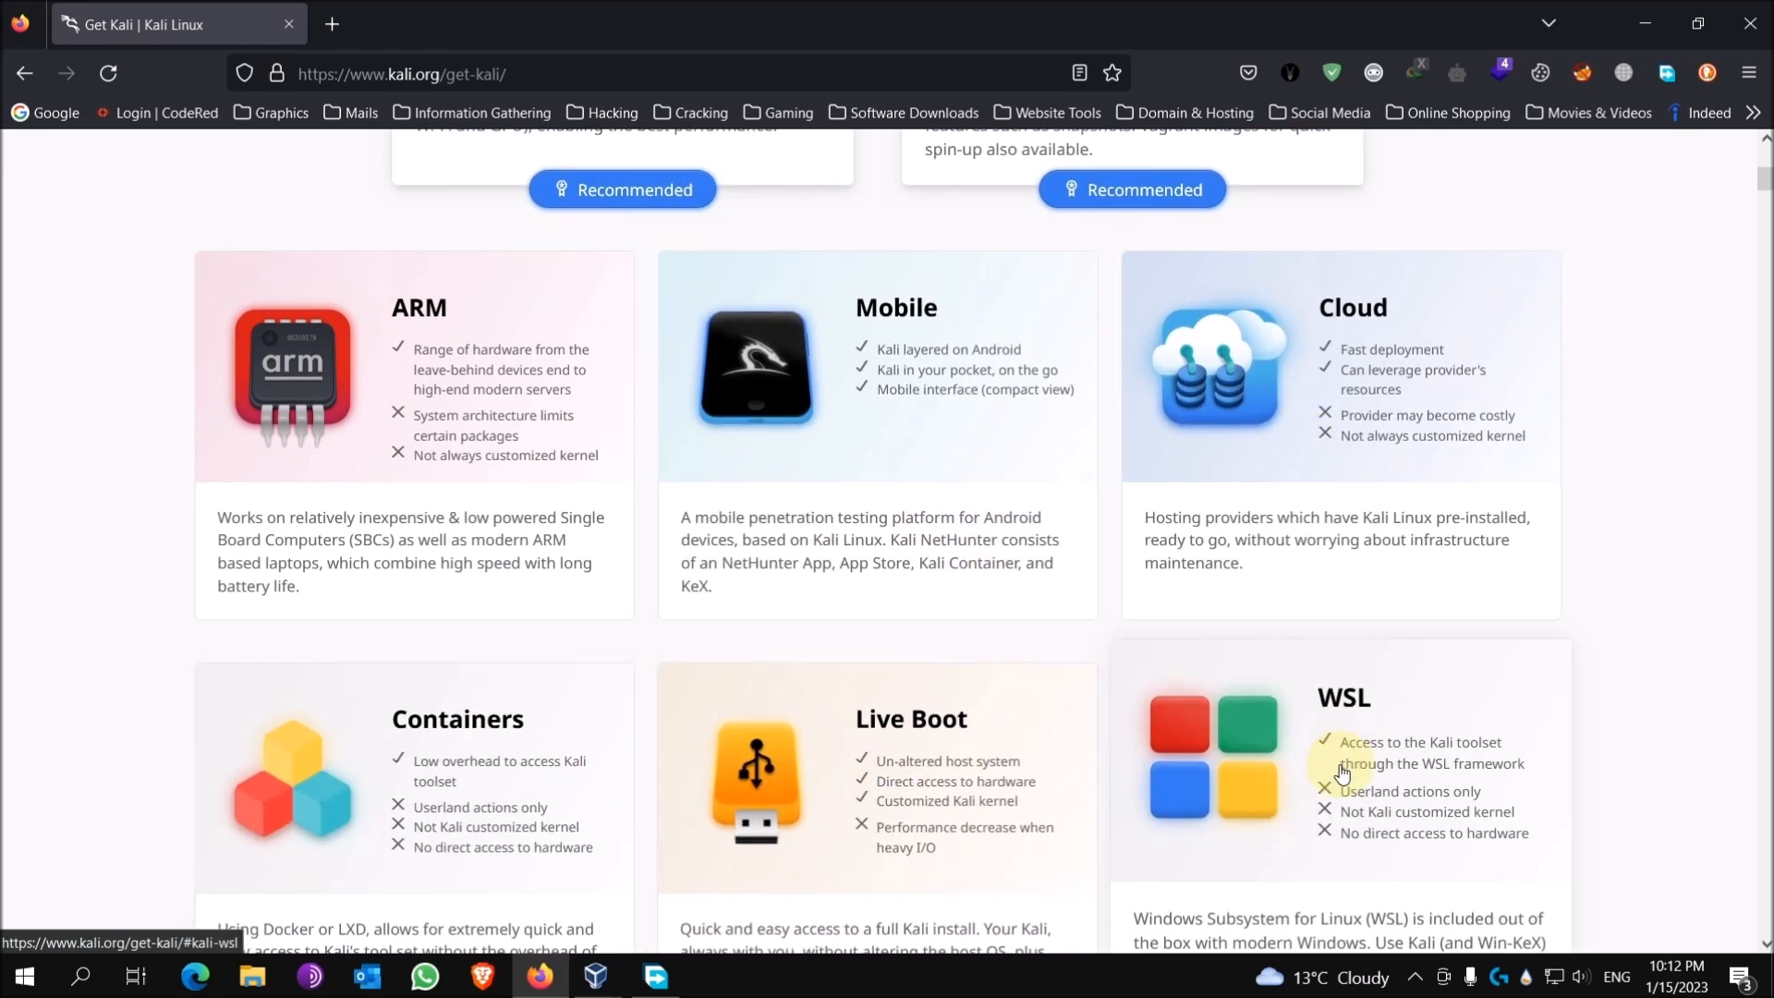
{"action": "scroll", "coordinate": [1343, 771], "scroll_direction": "down", "scroll_amount": 2}
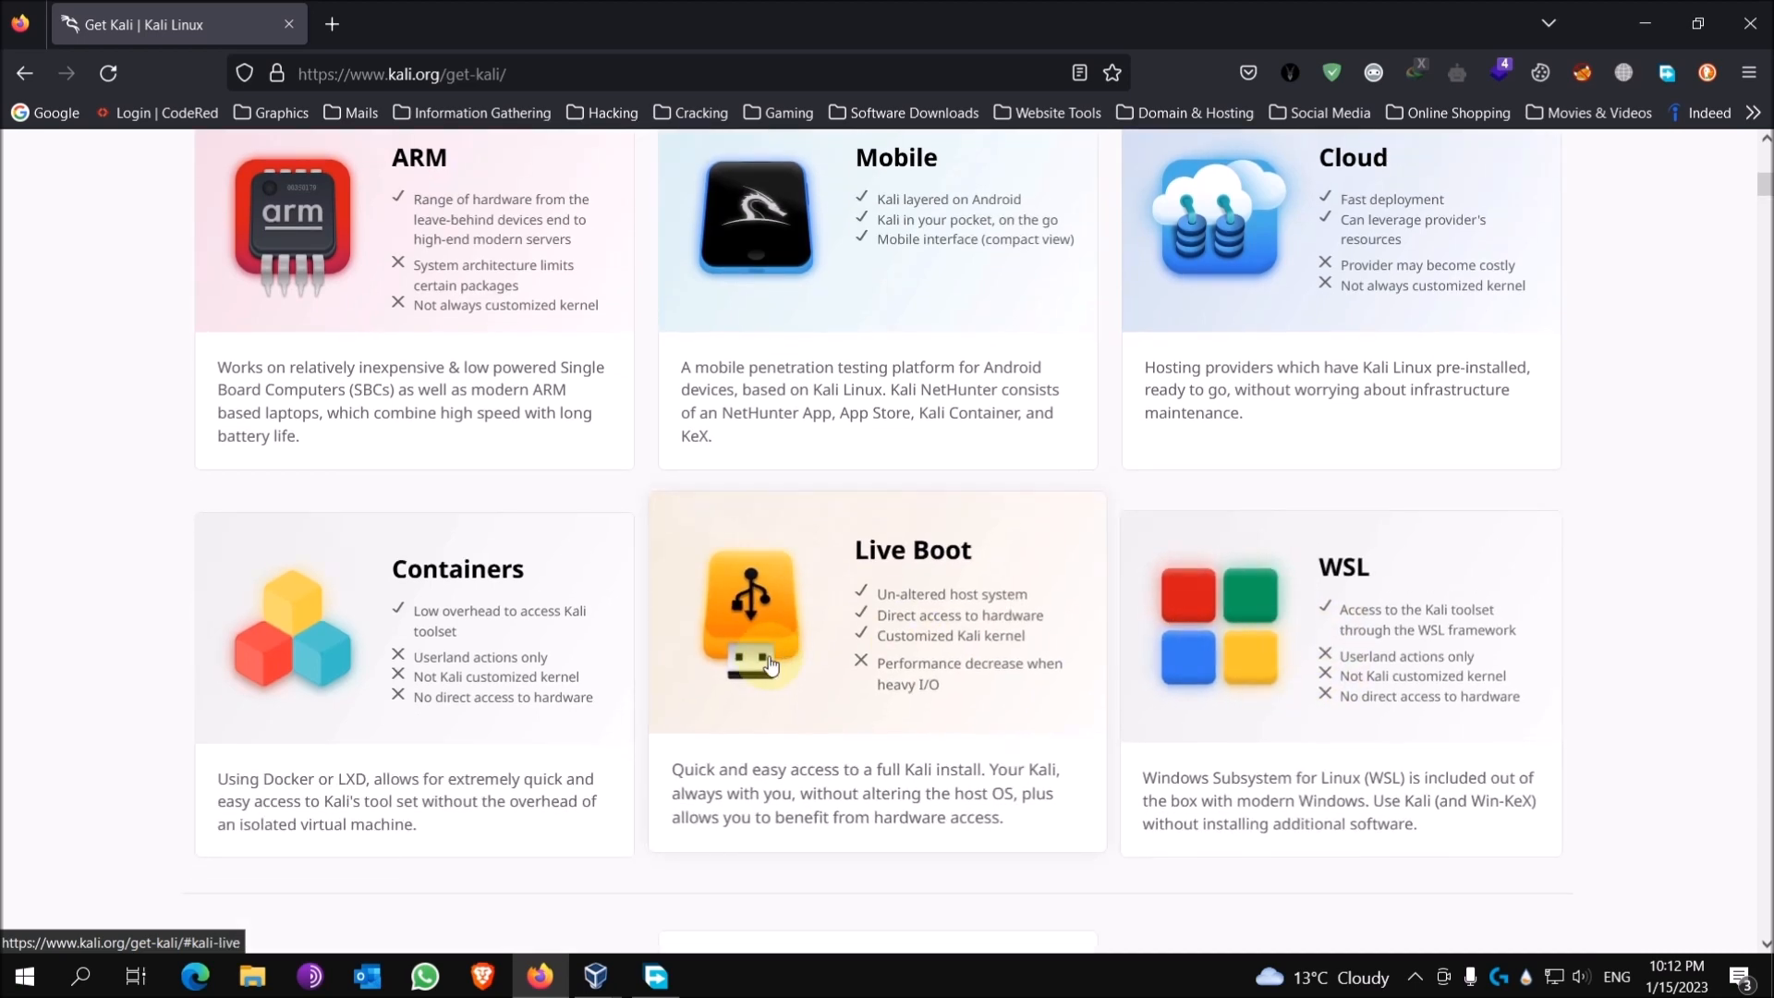
Step: In the Live Boot section, download the 64-bit Kali 2022.4 live ISO
{"action": "left_click", "coordinate": [835, 670]}
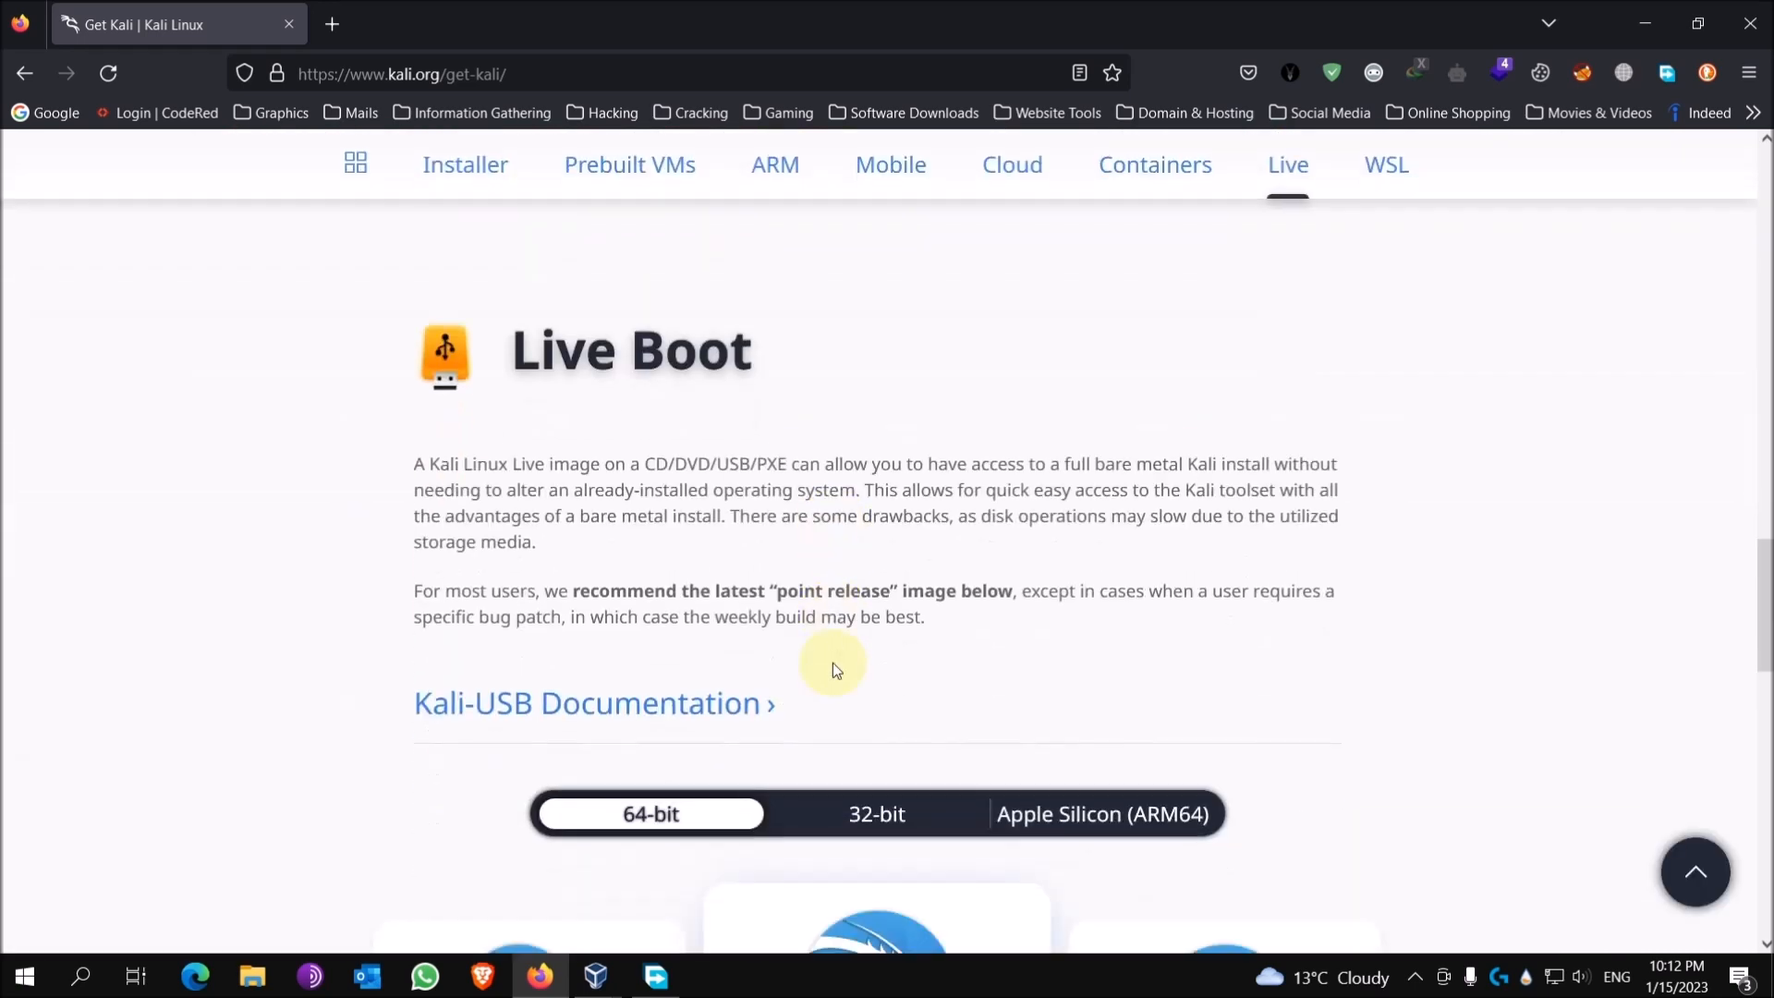
{"action": "scroll", "coordinate": [776, 582], "scroll_direction": "down", "scroll_amount": 4}
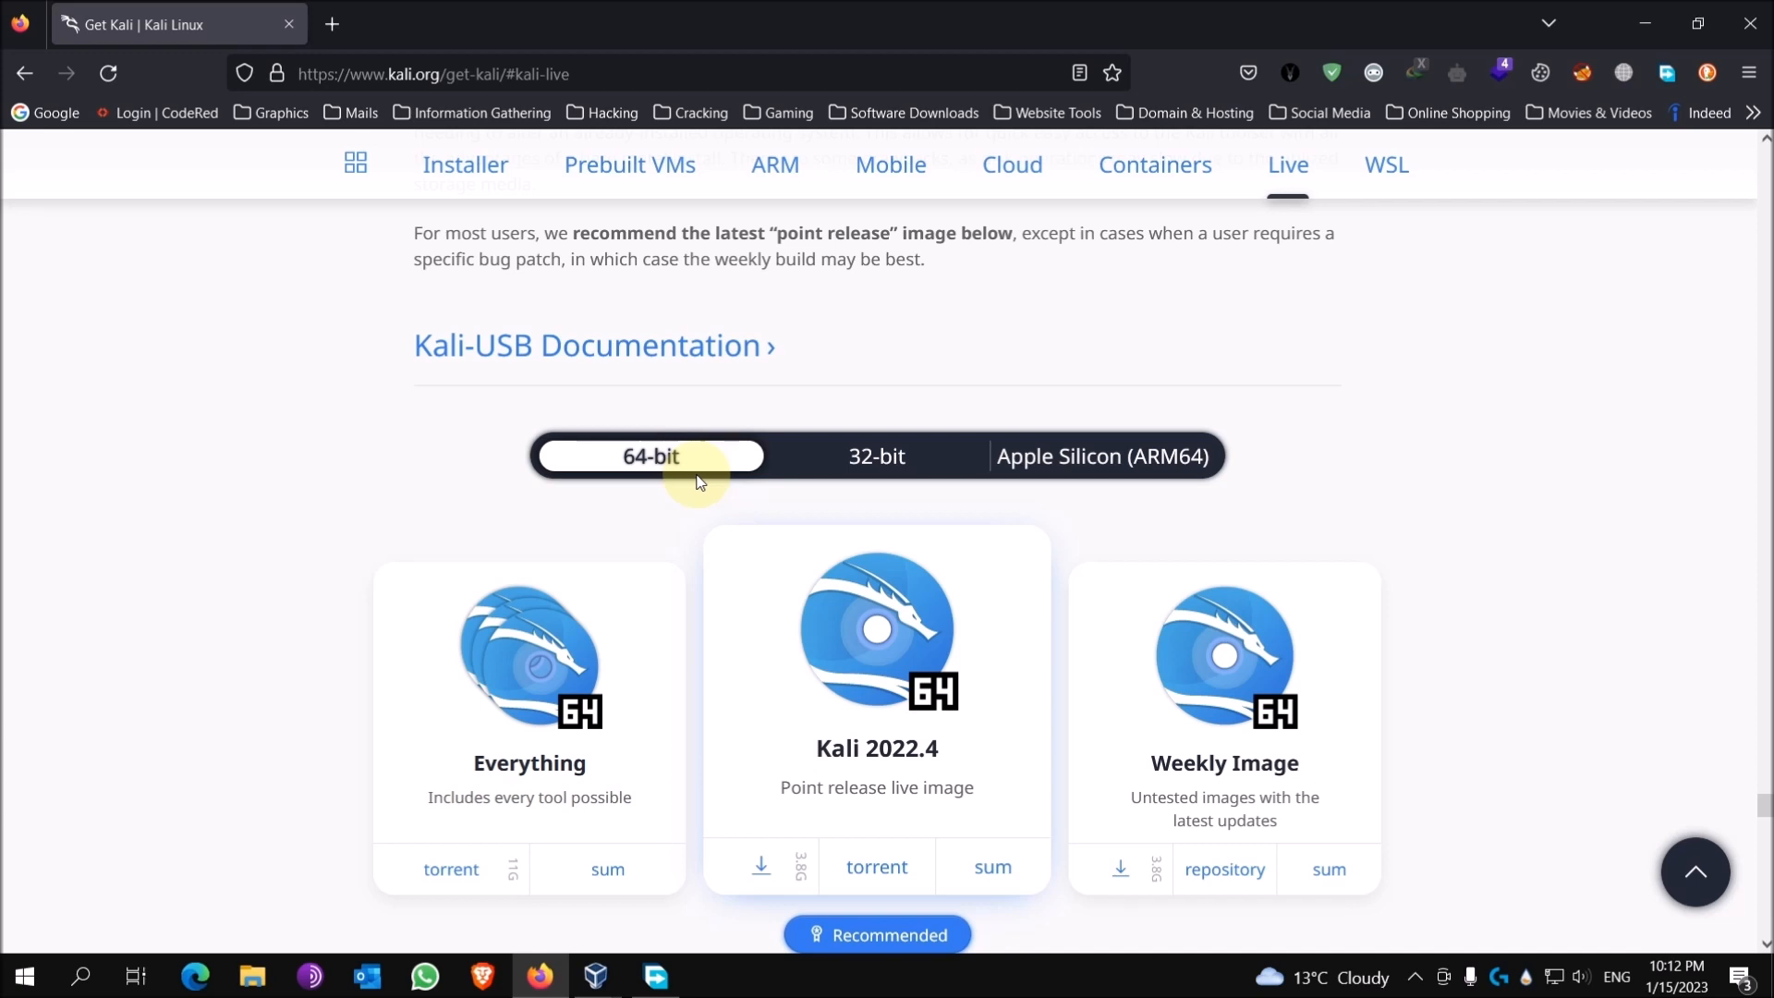
{"action": "scroll", "coordinate": [698, 480], "scroll_direction": "down", "scroll_amount": 2}
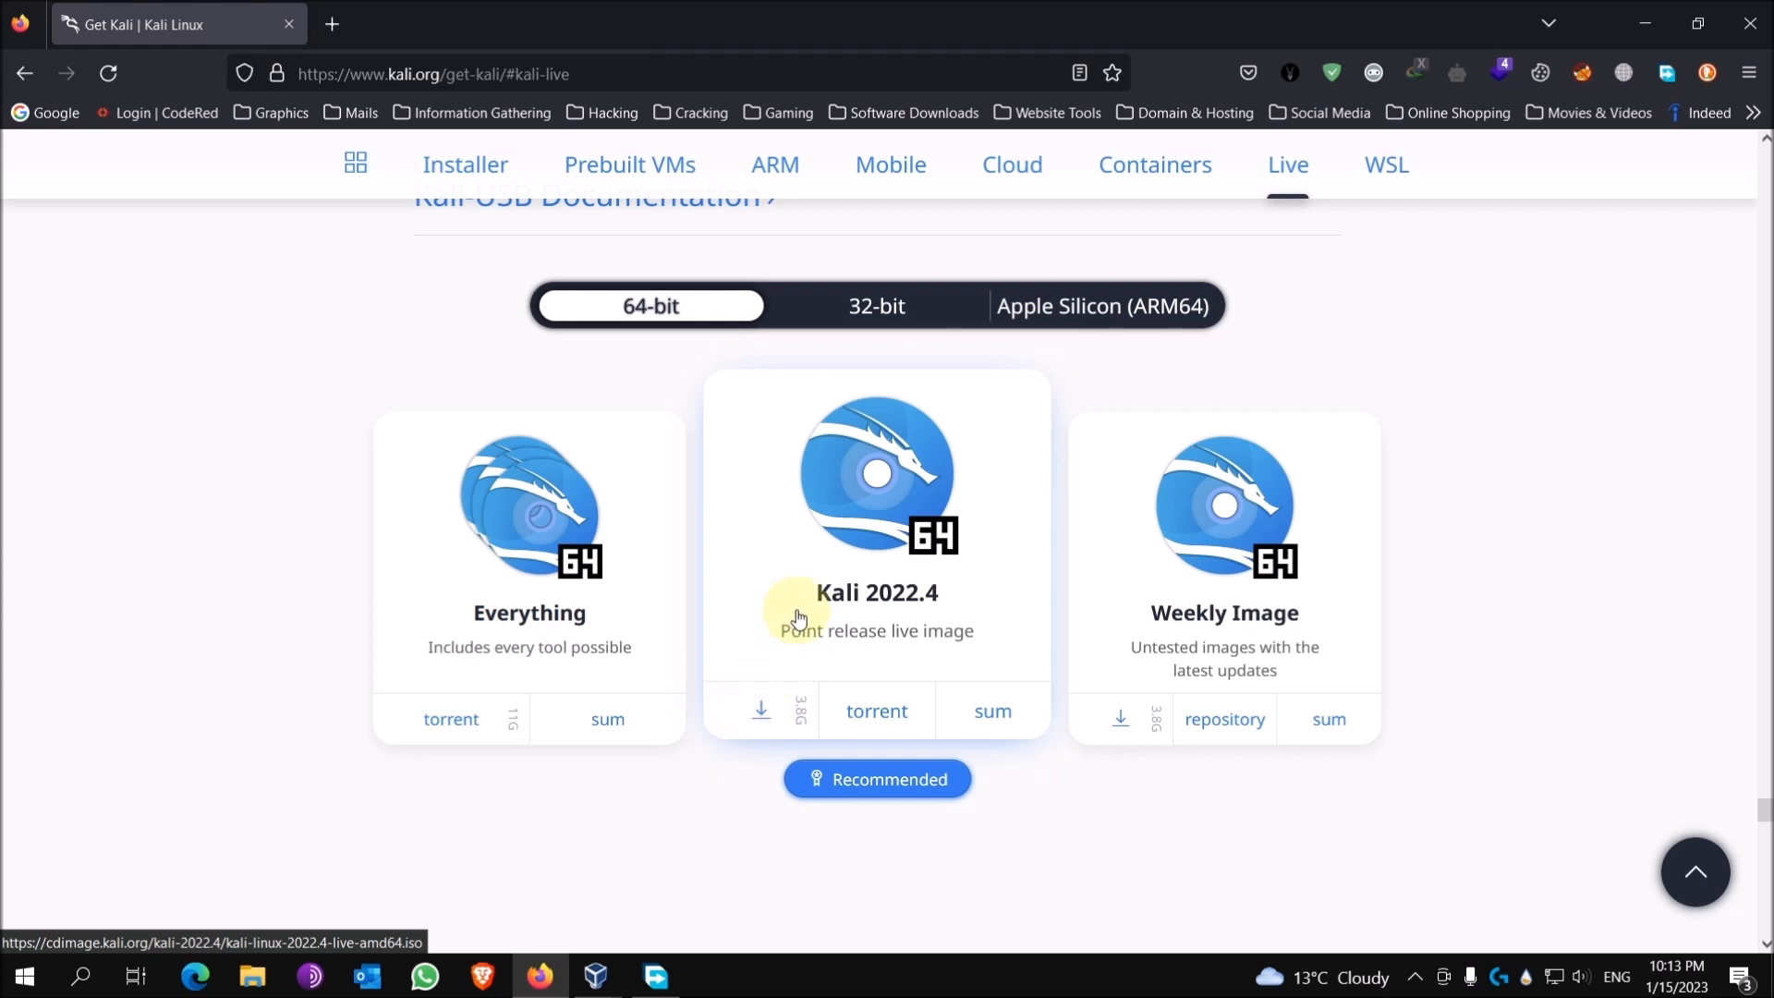
{"action": "left_click", "coordinate": [763, 717]}
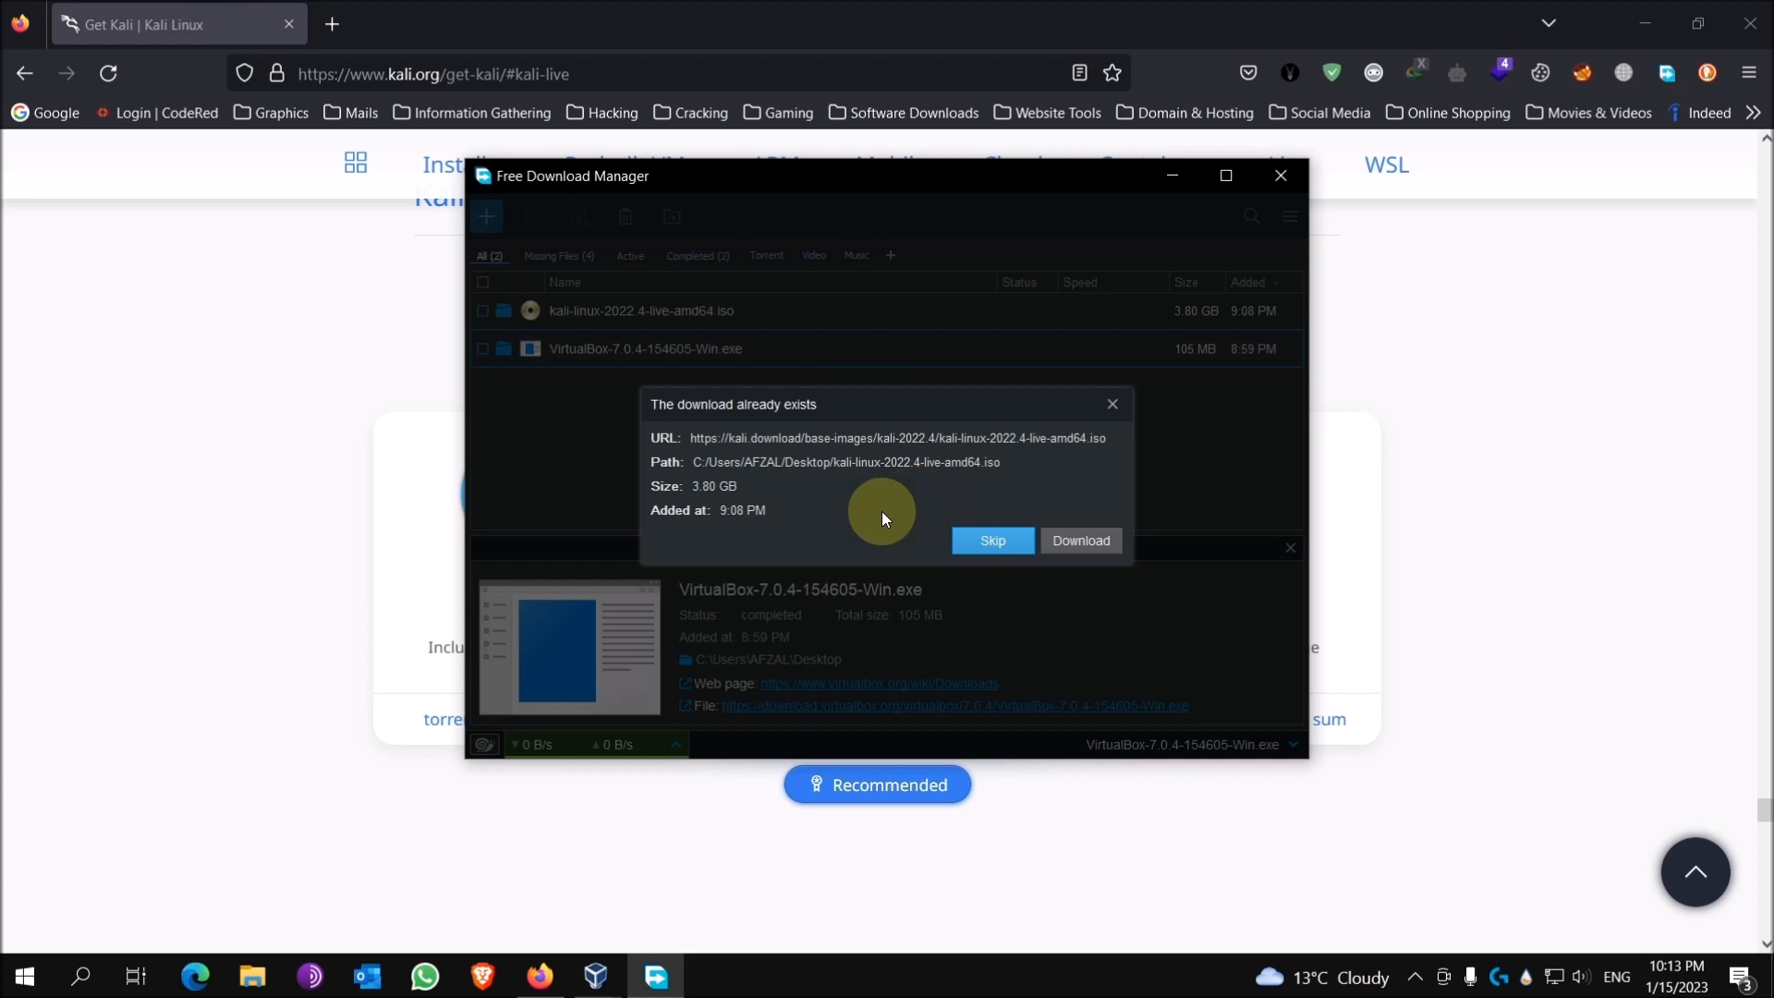
Step: Skip re-downloading the existing Kali ISO and check kali-linux-2022.4-live-amd64.iso on the desktop
{"action": "left_click", "coordinate": [989, 548]}
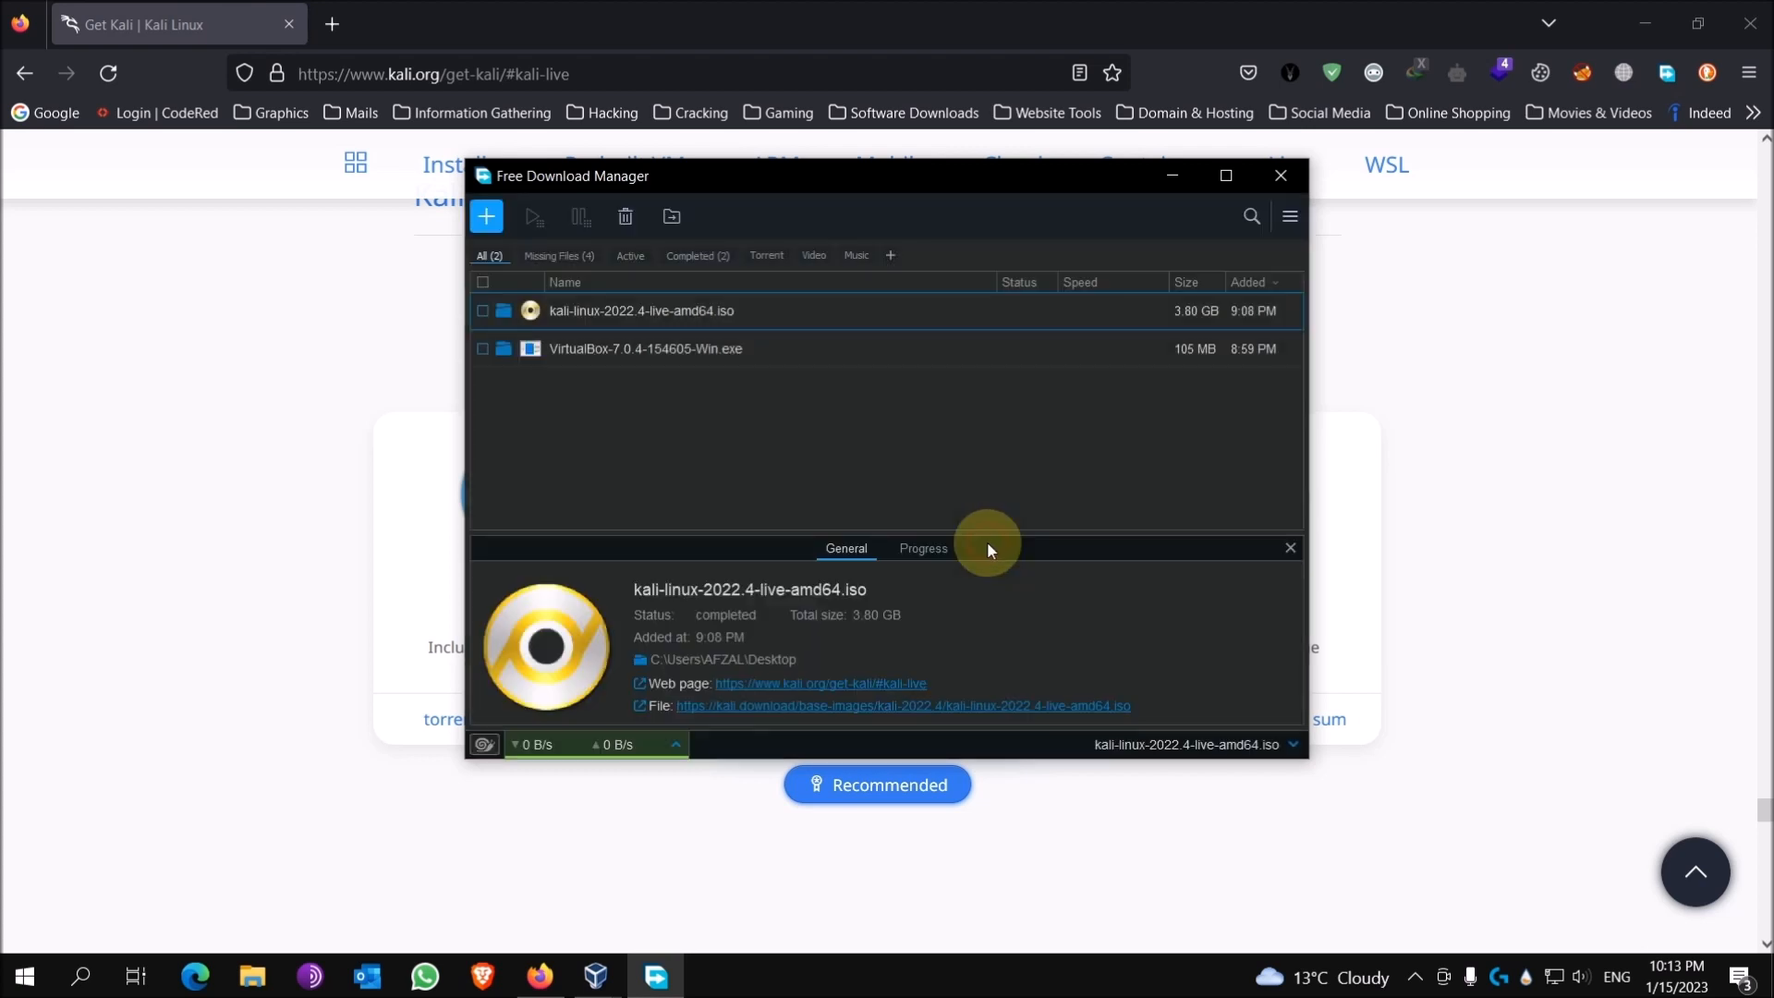
{"action": "left_click", "coordinate": [1173, 176]}
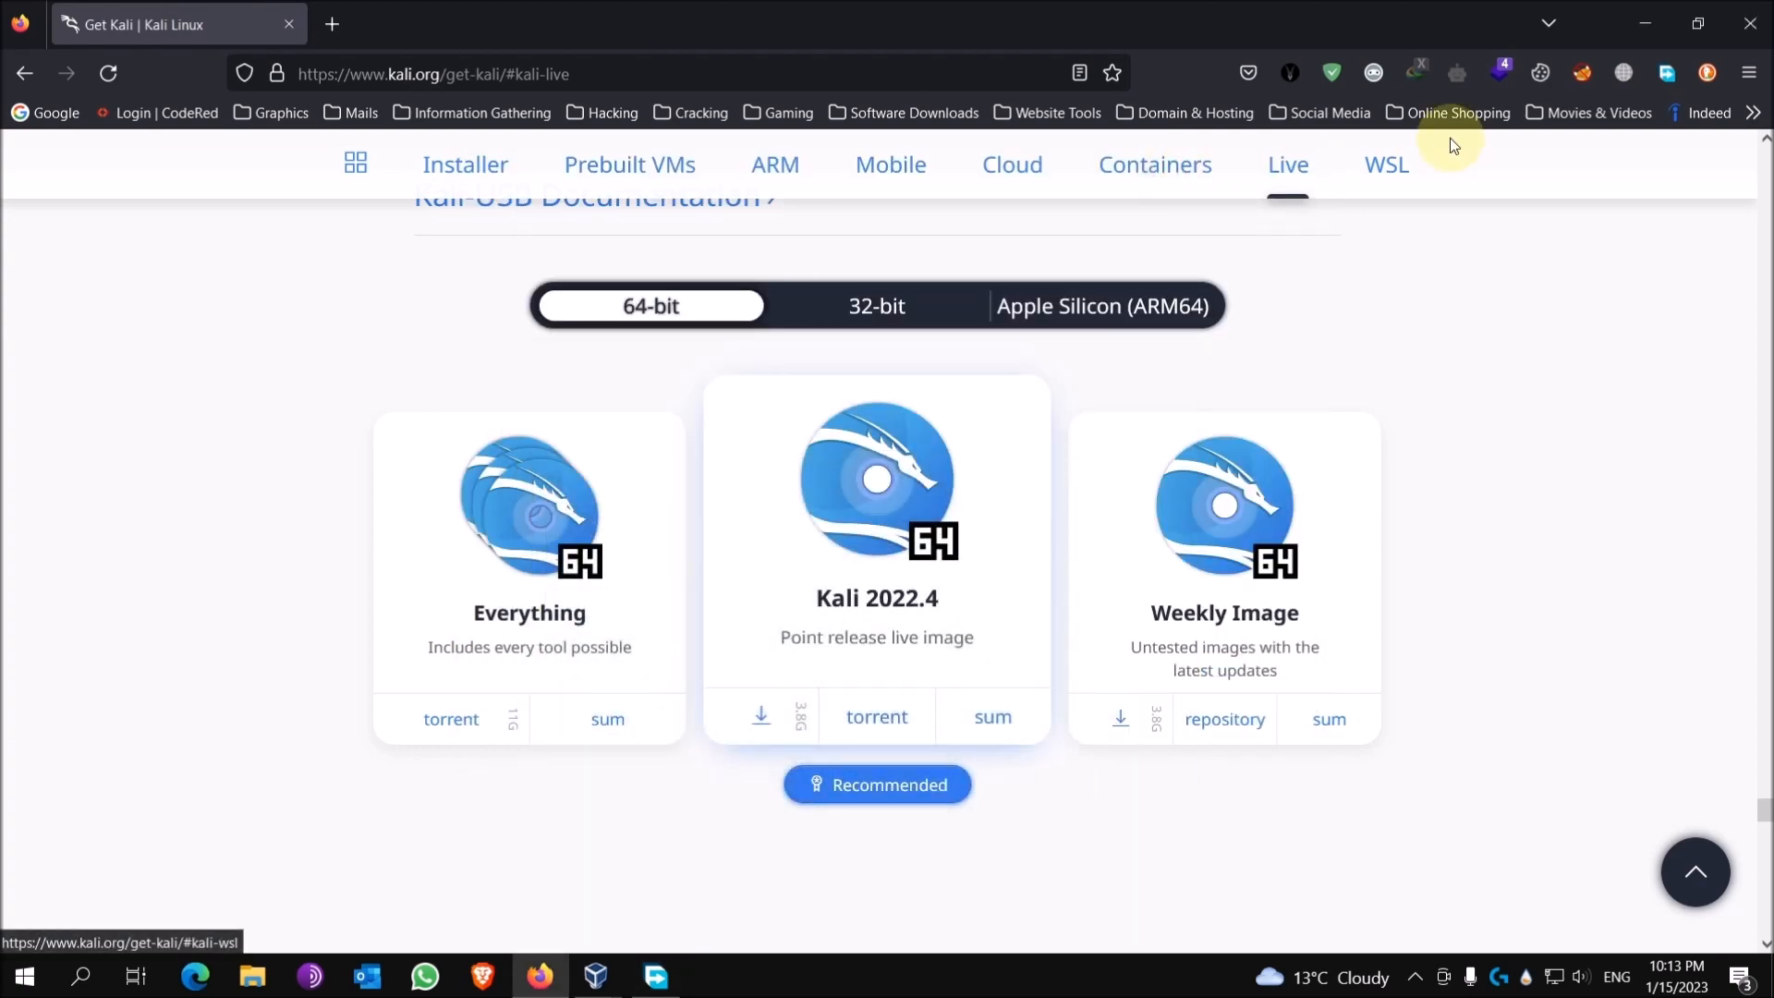
{"action": "left_click", "coordinate": [1658, 22]}
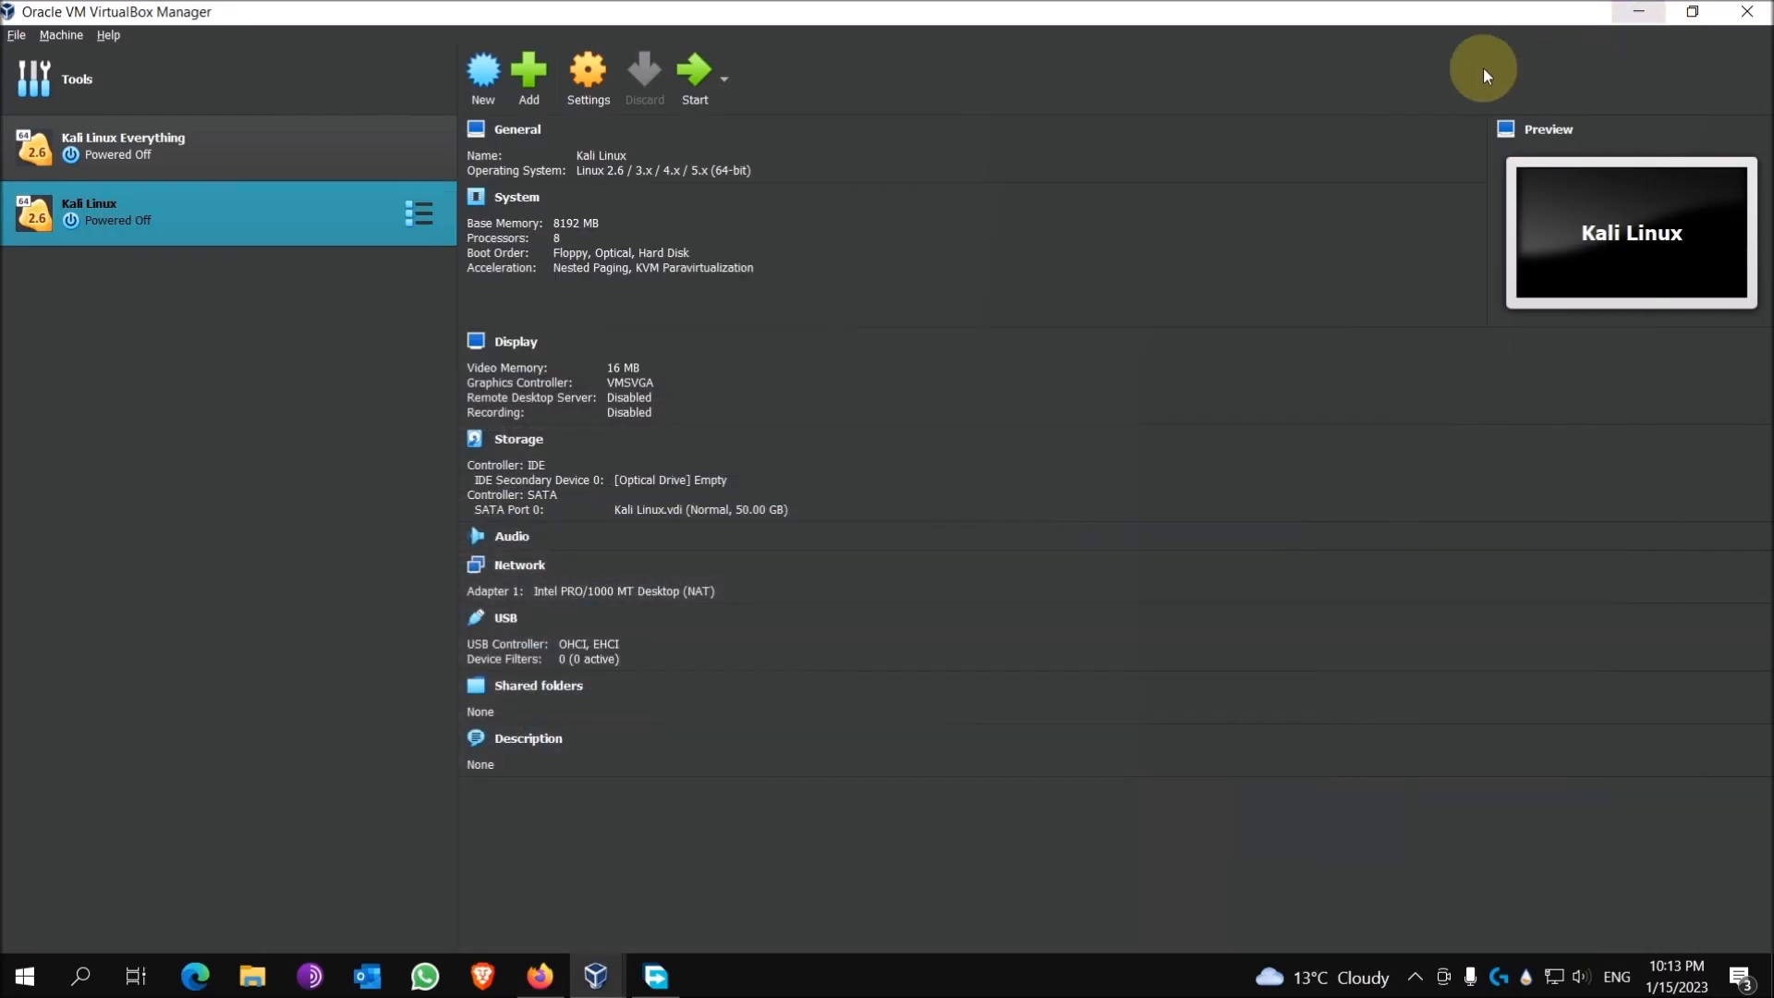
{"action": "left_click", "coordinate": [1637, 15]}
{"action": "left_click", "coordinate": [940, 155]}
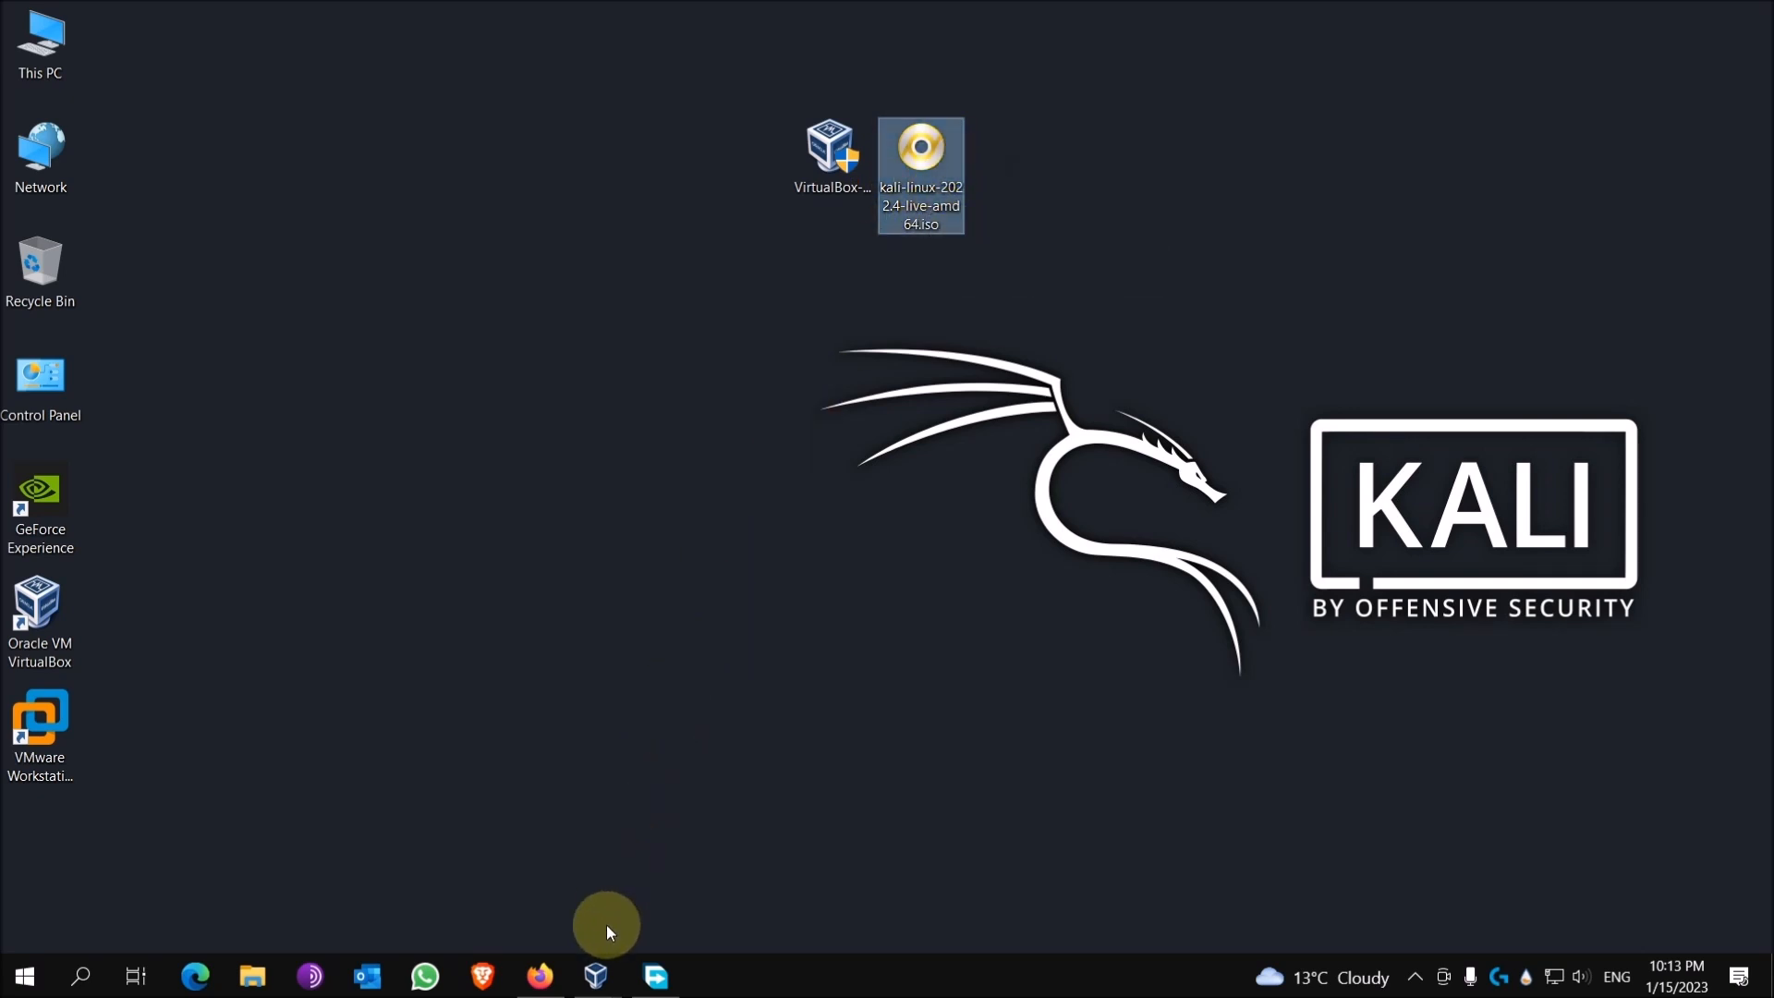
Step: Bring VirtualBox Manager back to the front from the taskbar
{"action": "left_click", "coordinate": [596, 970]}
{"action": "left_click", "coordinate": [577, 811]}
{"action": "left_click", "coordinate": [575, 809]}
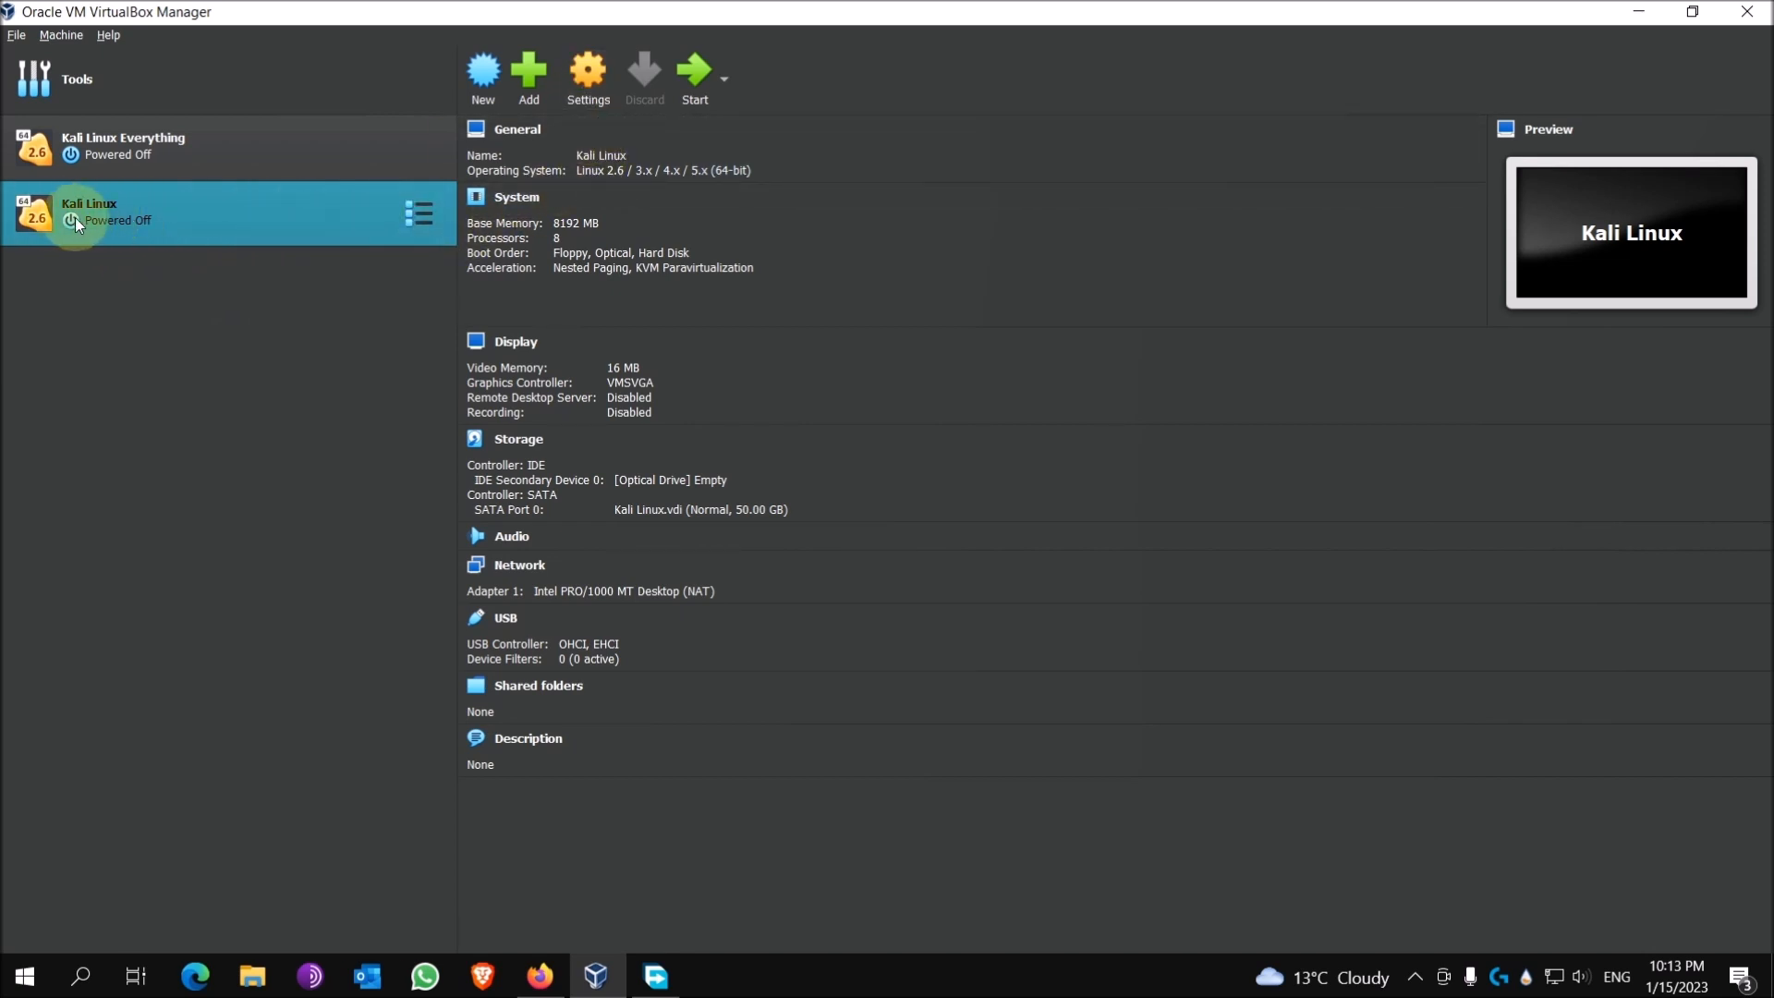
Step: Open the Kali Linux VM's Storage settings and select its empty optical drive
{"action": "left_click", "coordinate": [587, 89]}
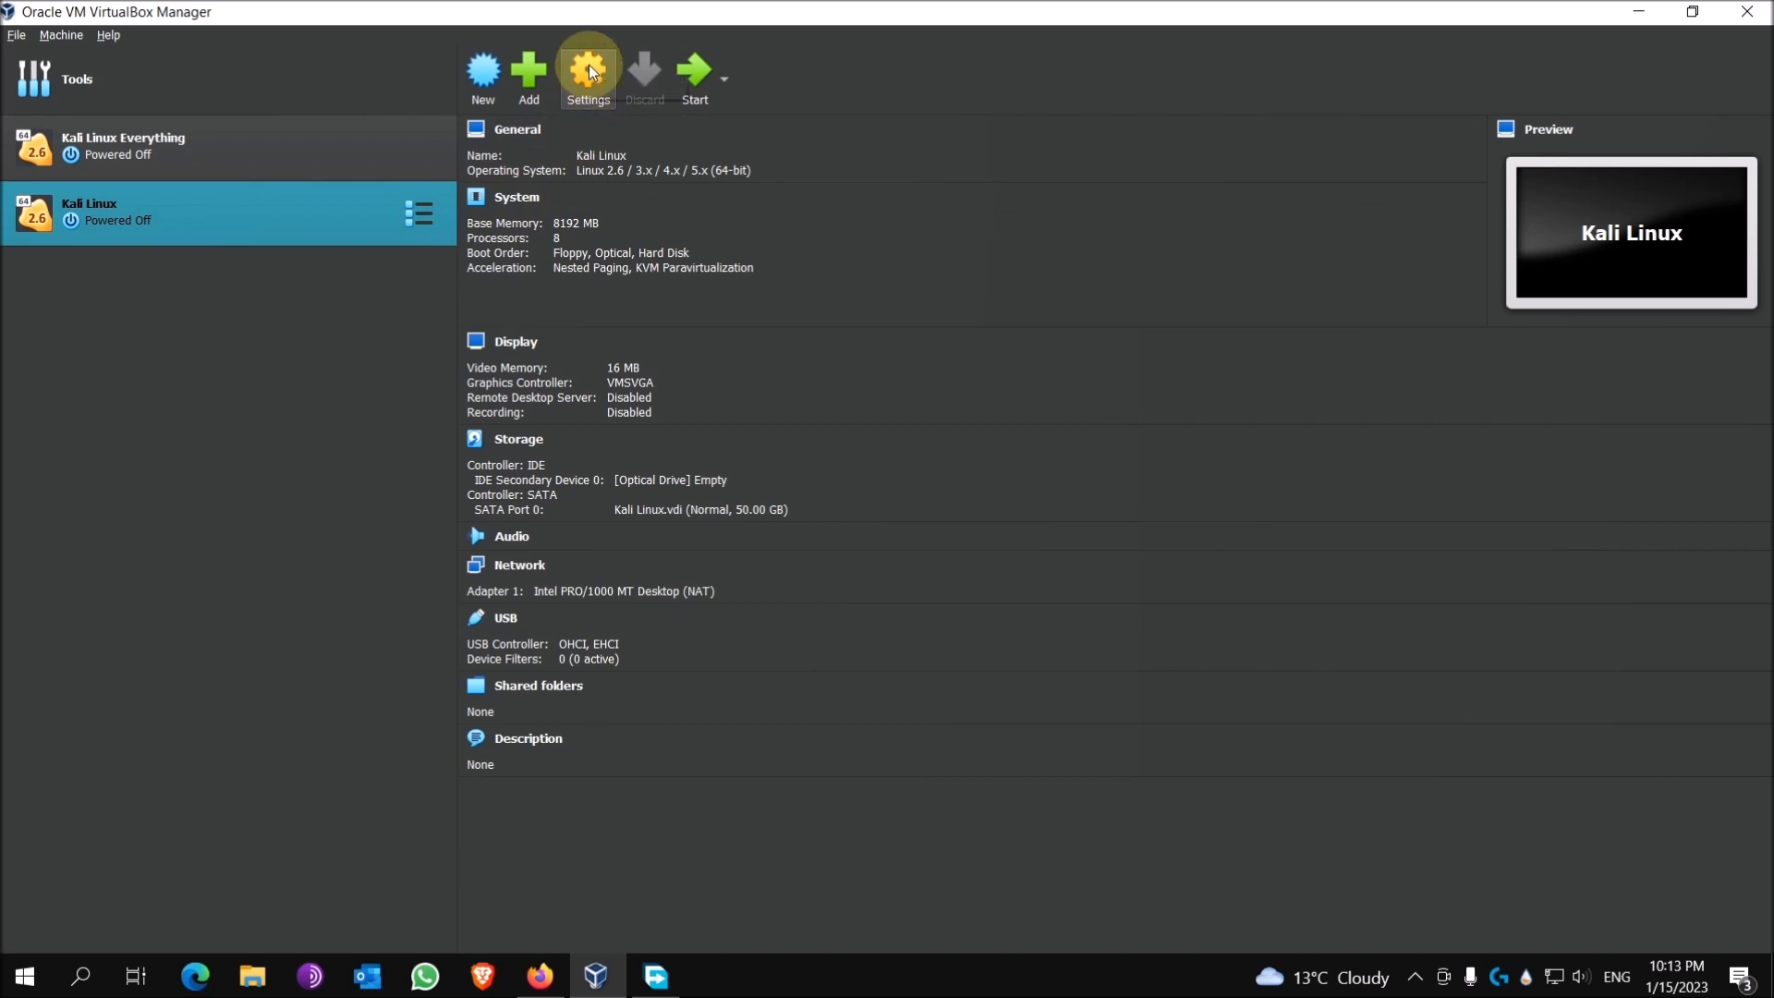
{"action": "left_click", "coordinate": [589, 67]}
{"action": "left_click", "coordinate": [637, 384]}
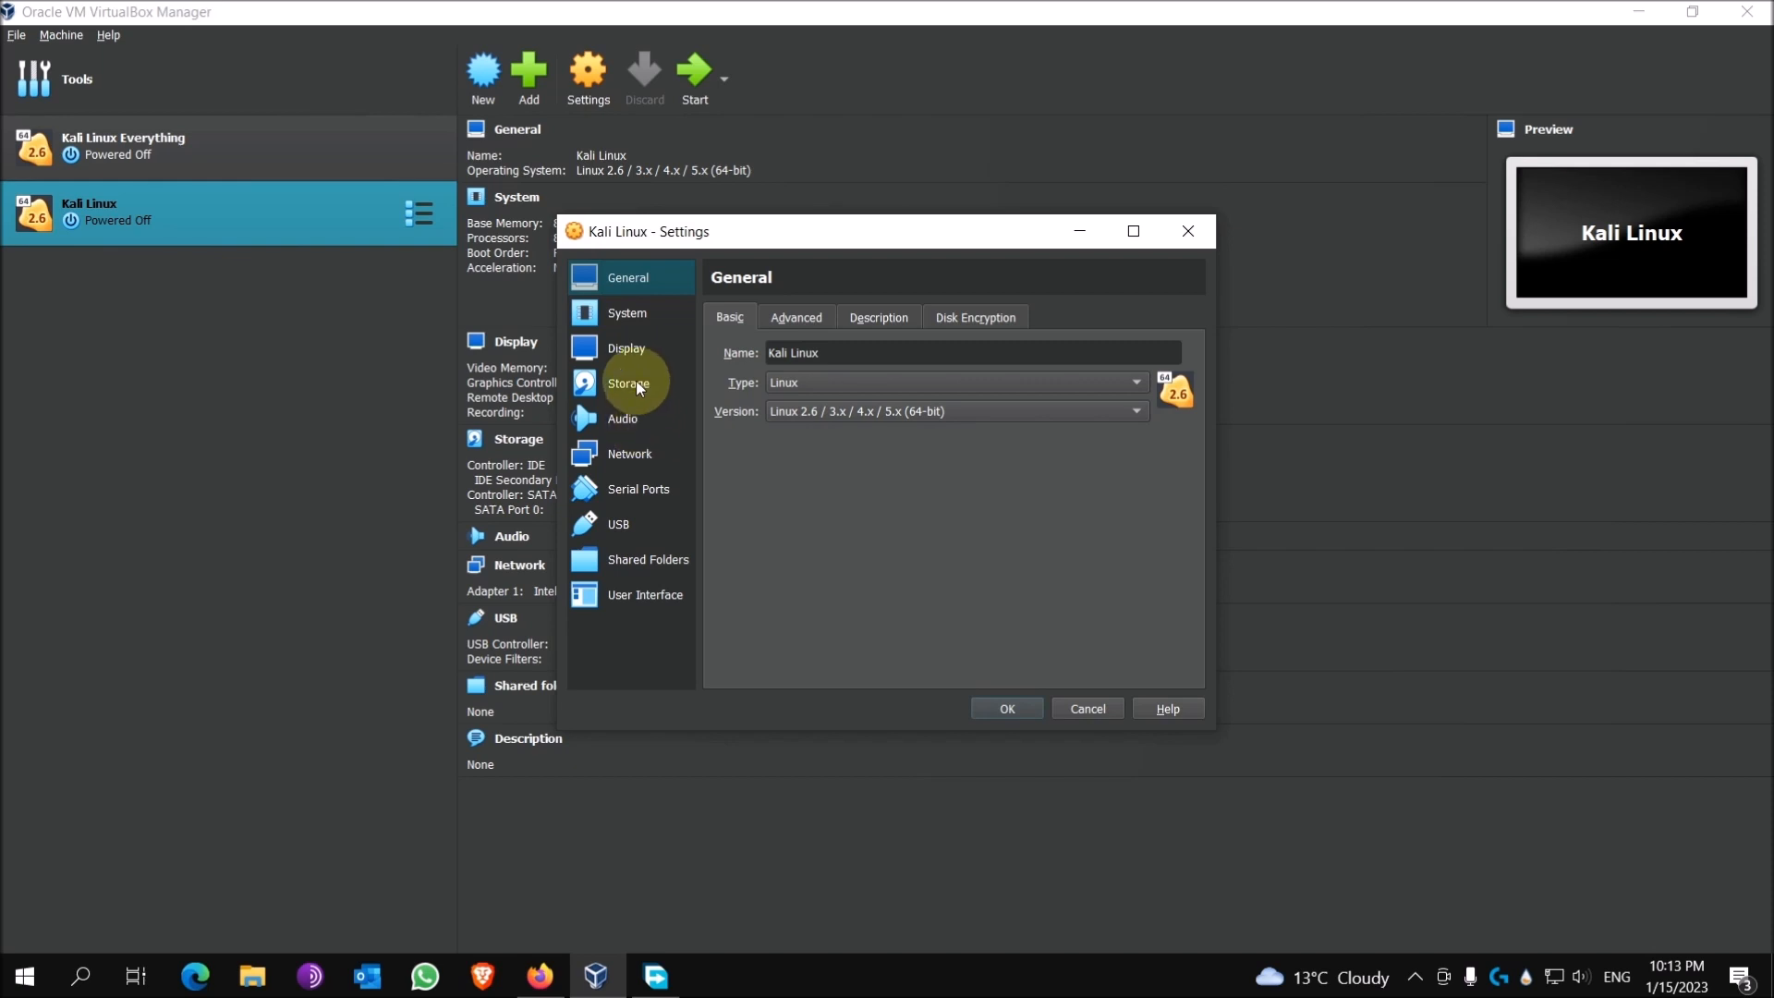
{"action": "left_click", "coordinate": [622, 386]}
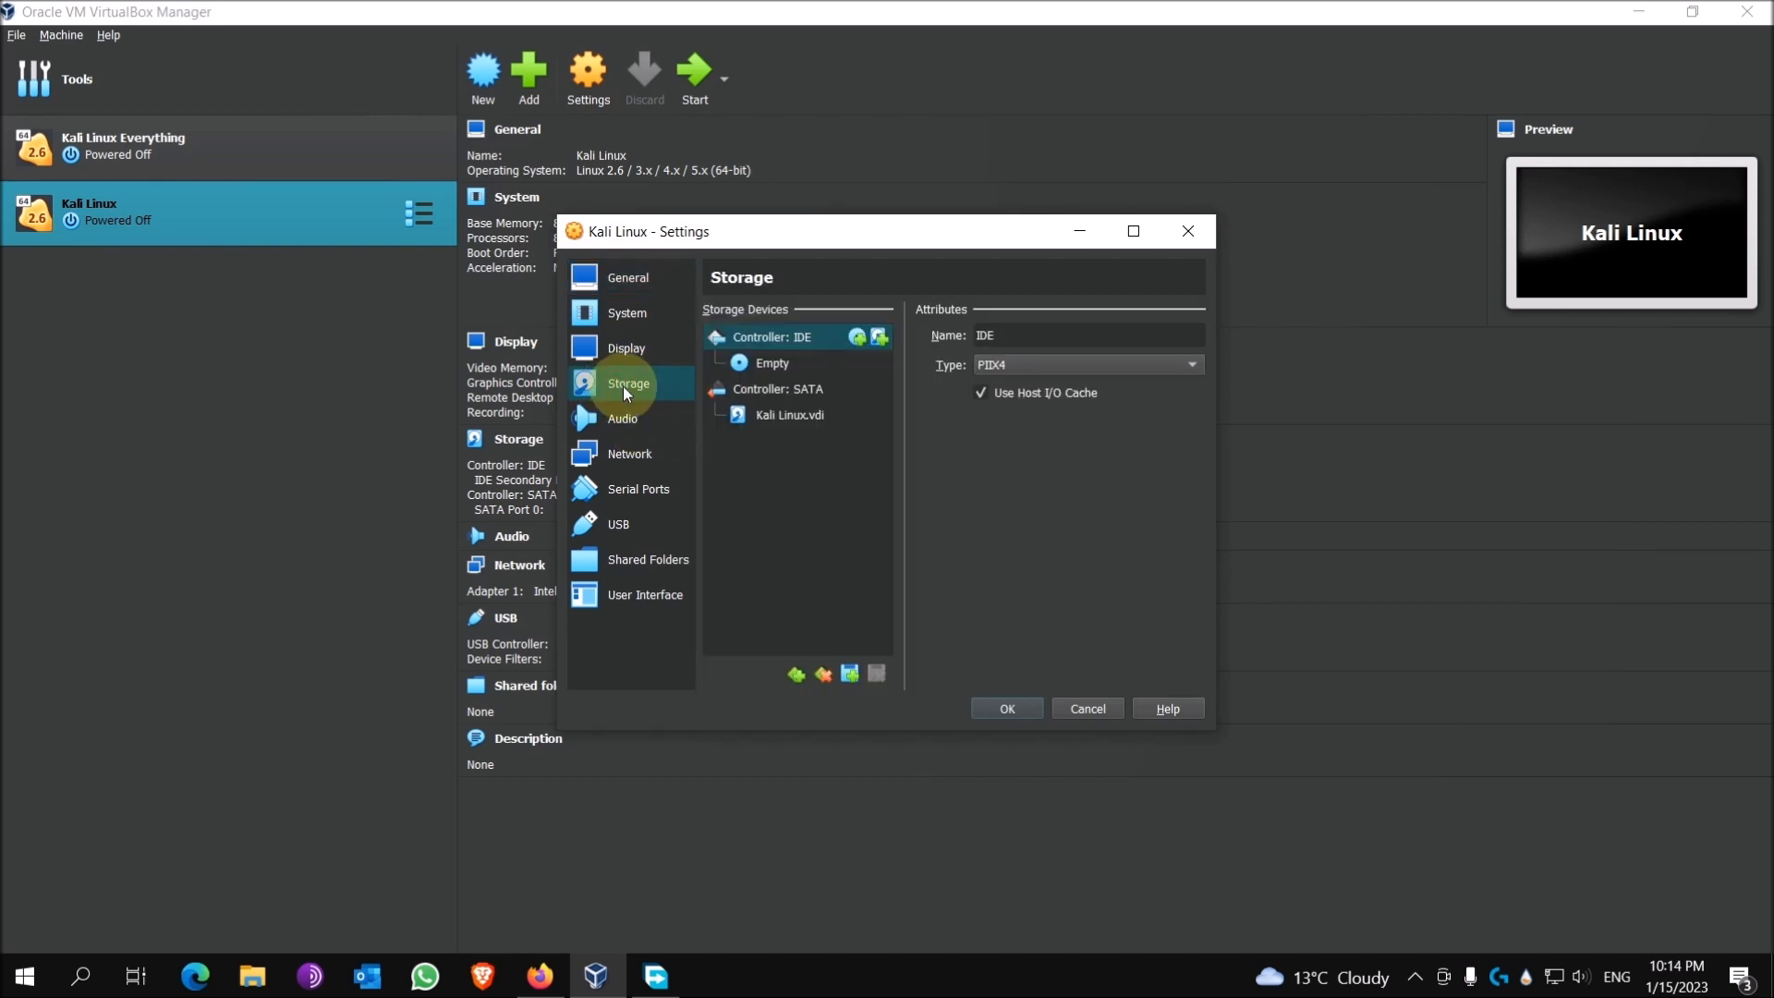
{"action": "left_click", "coordinate": [781, 365]}
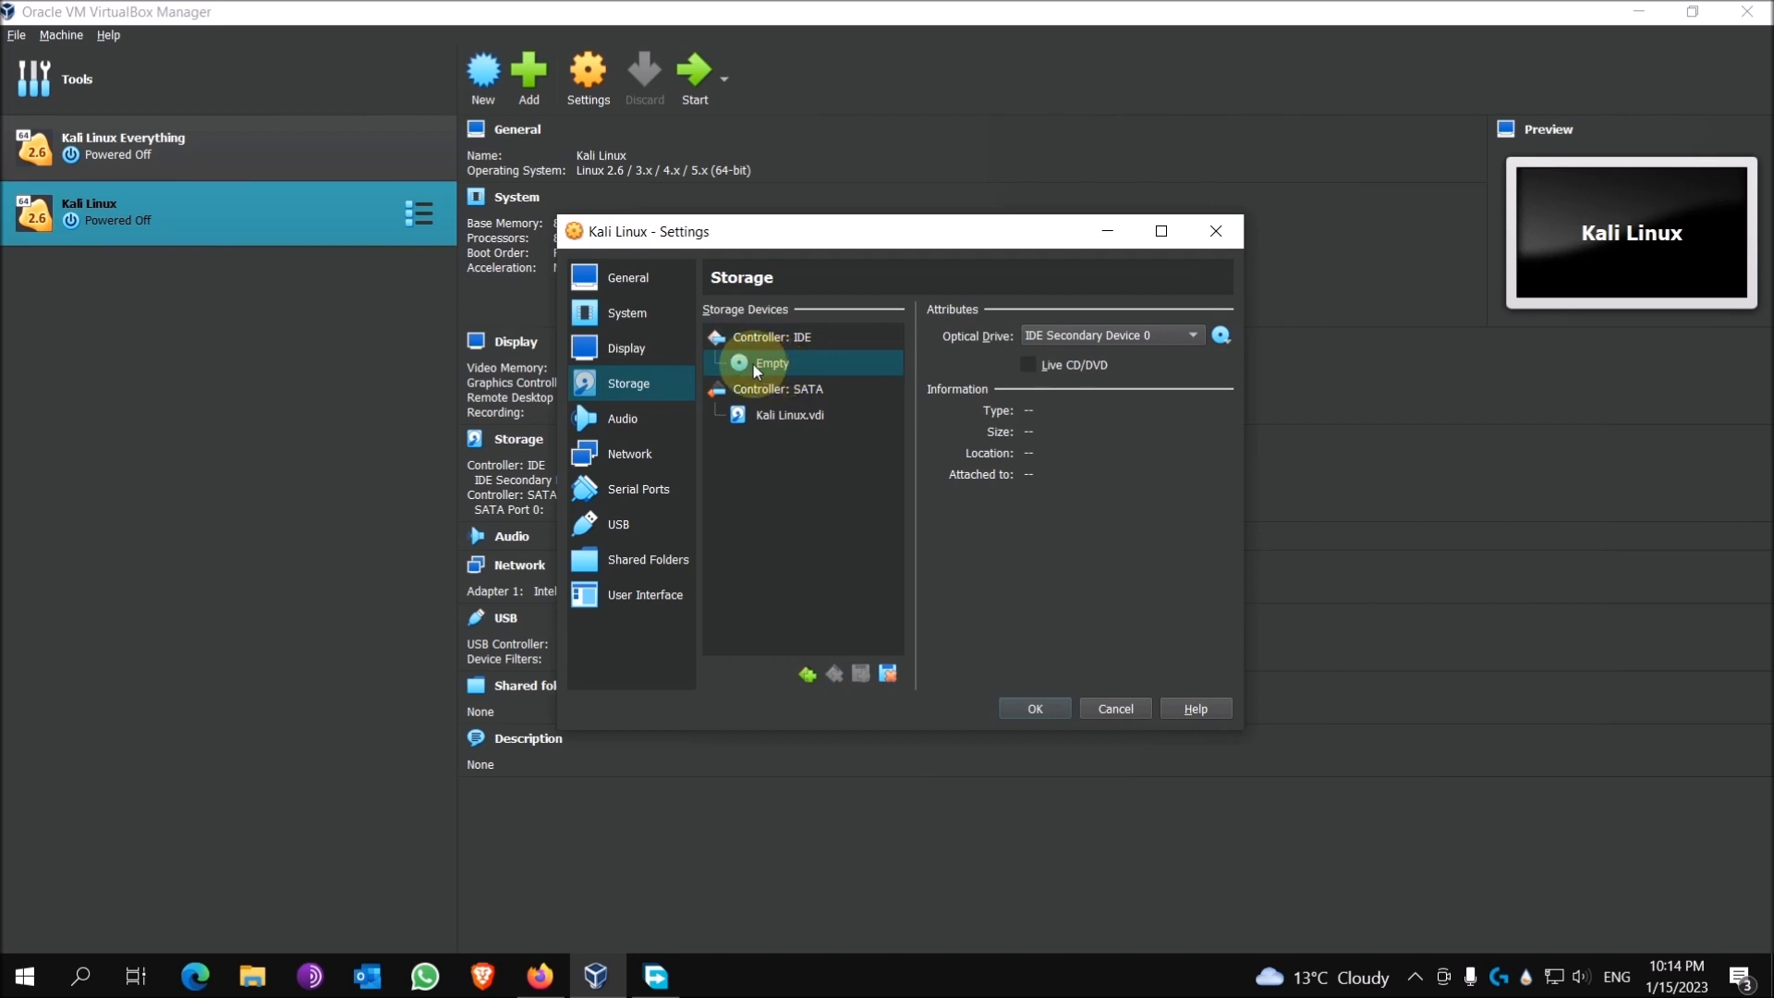
Step: Insert kali-linux-2022.4-live-amd64.iso from the Desktop, save the settings, and start the VM
{"action": "left_click", "coordinate": [1223, 337]}
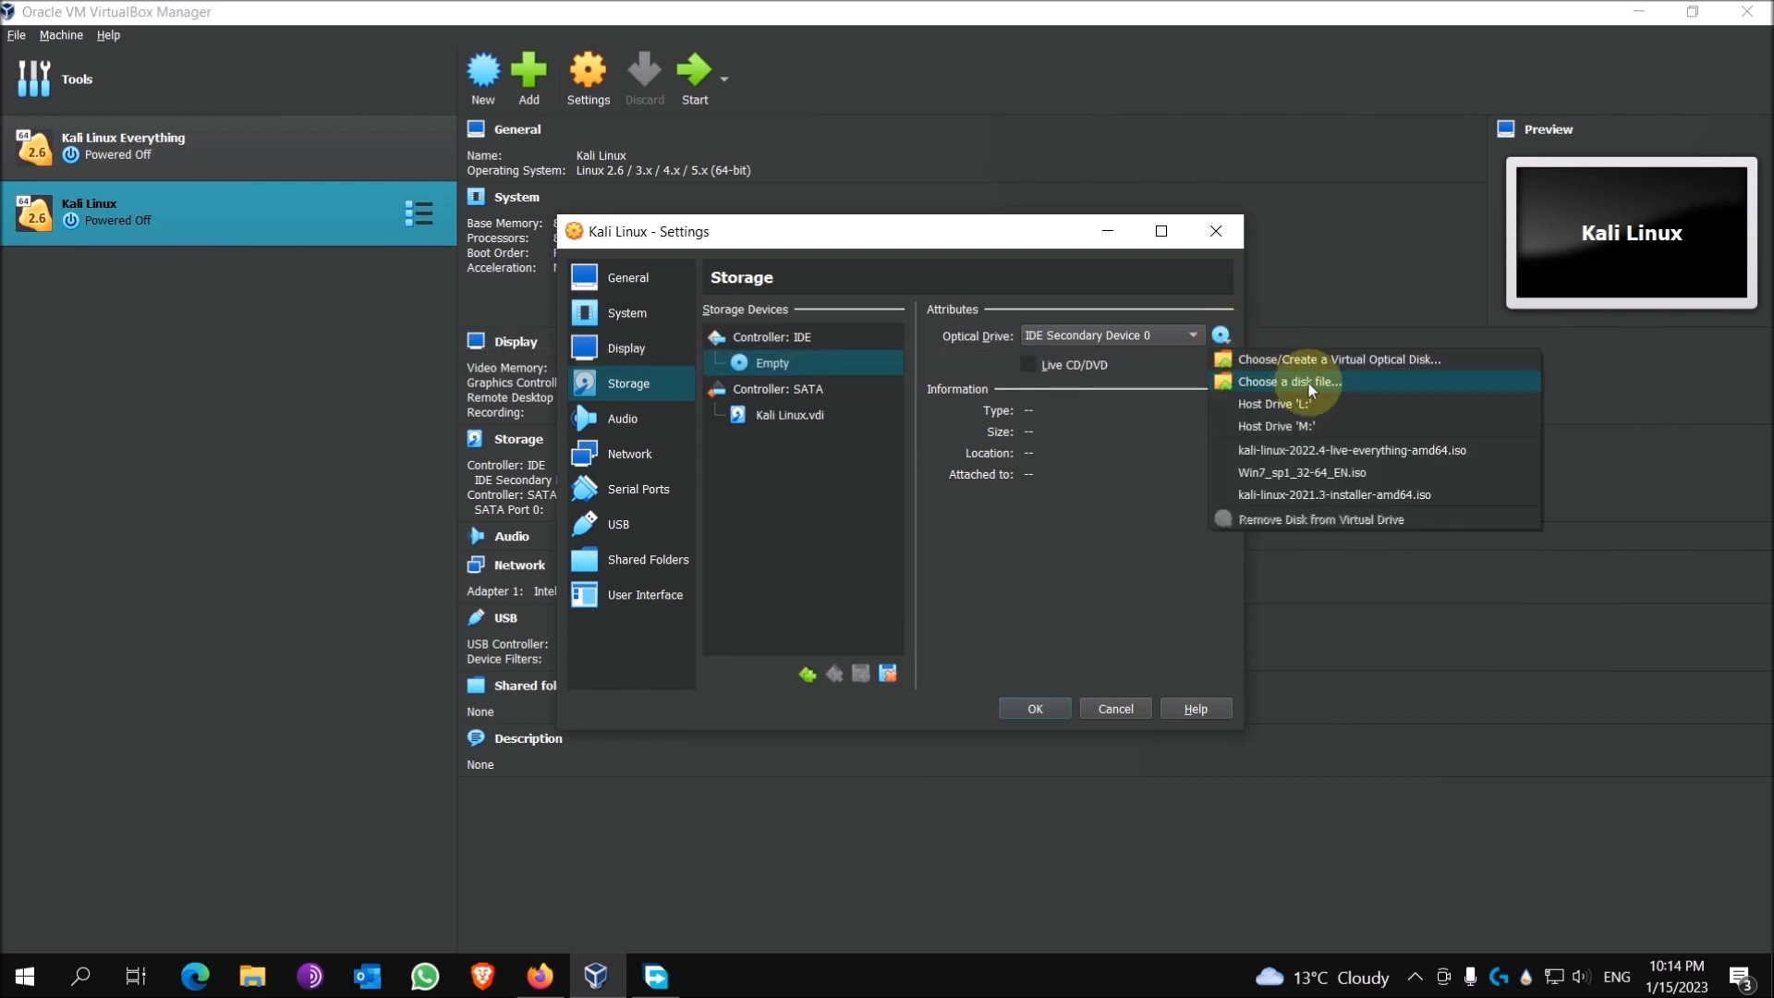
{"action": "left_click", "coordinate": [1345, 385]}
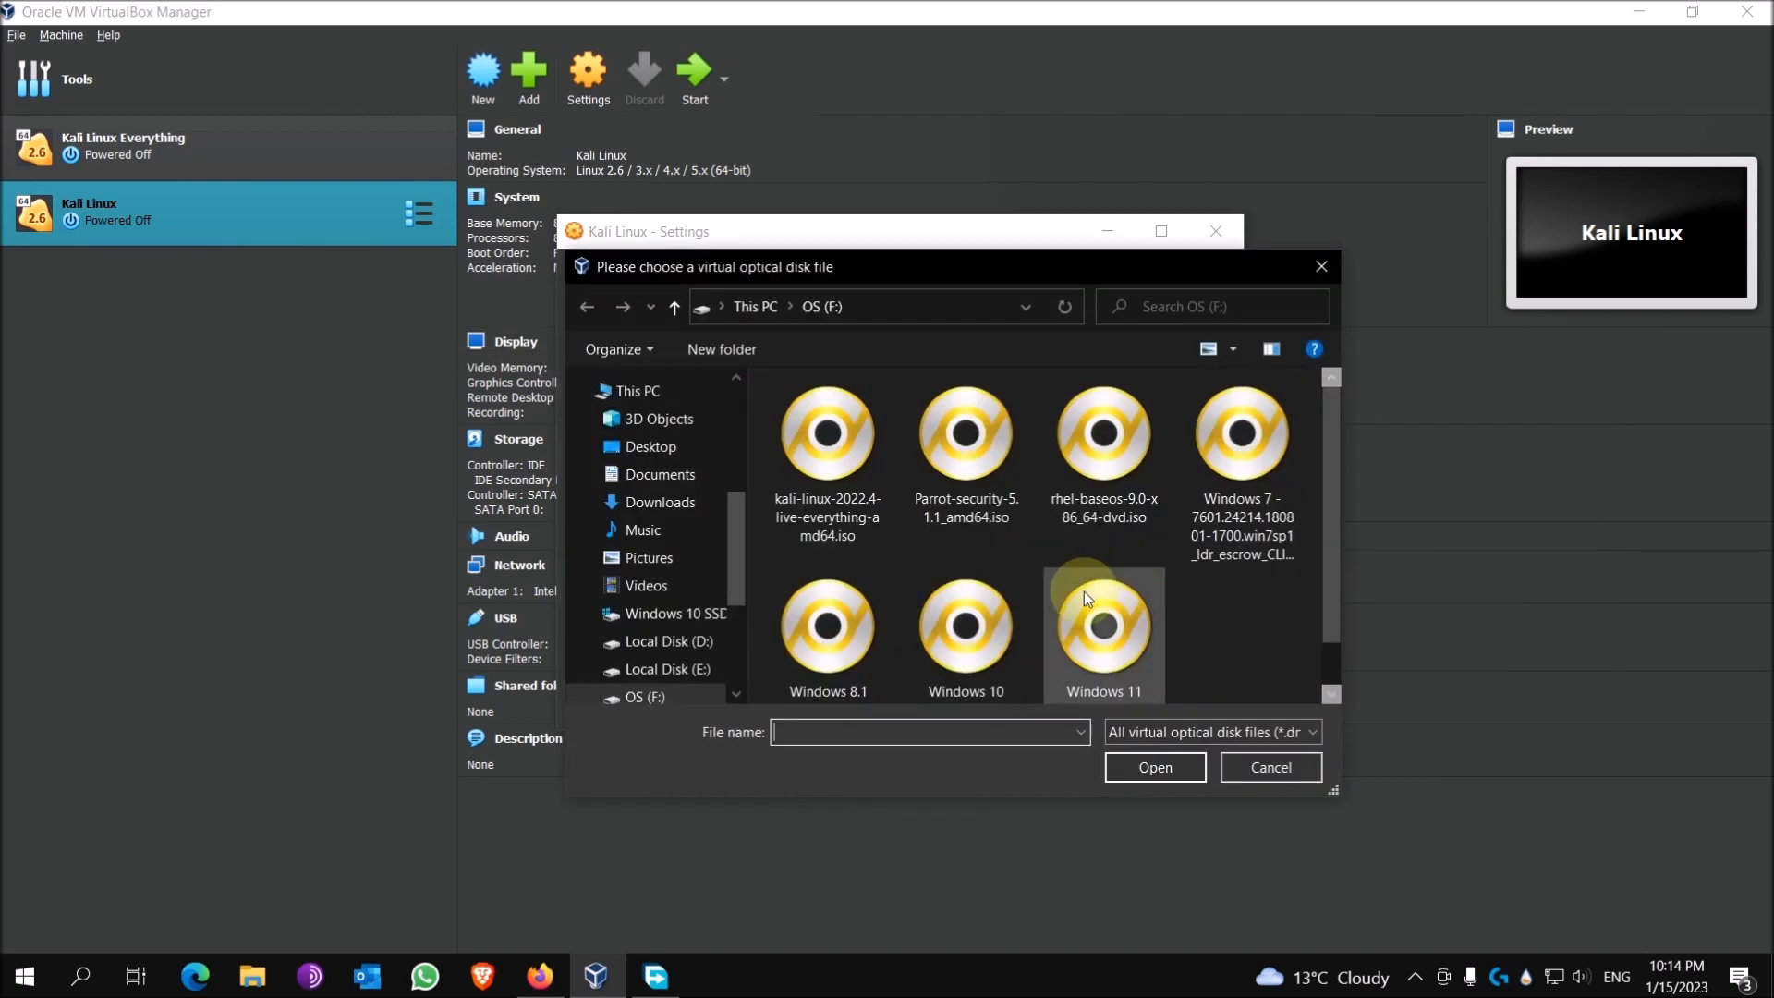
{"action": "left_click", "coordinate": [675, 456]}
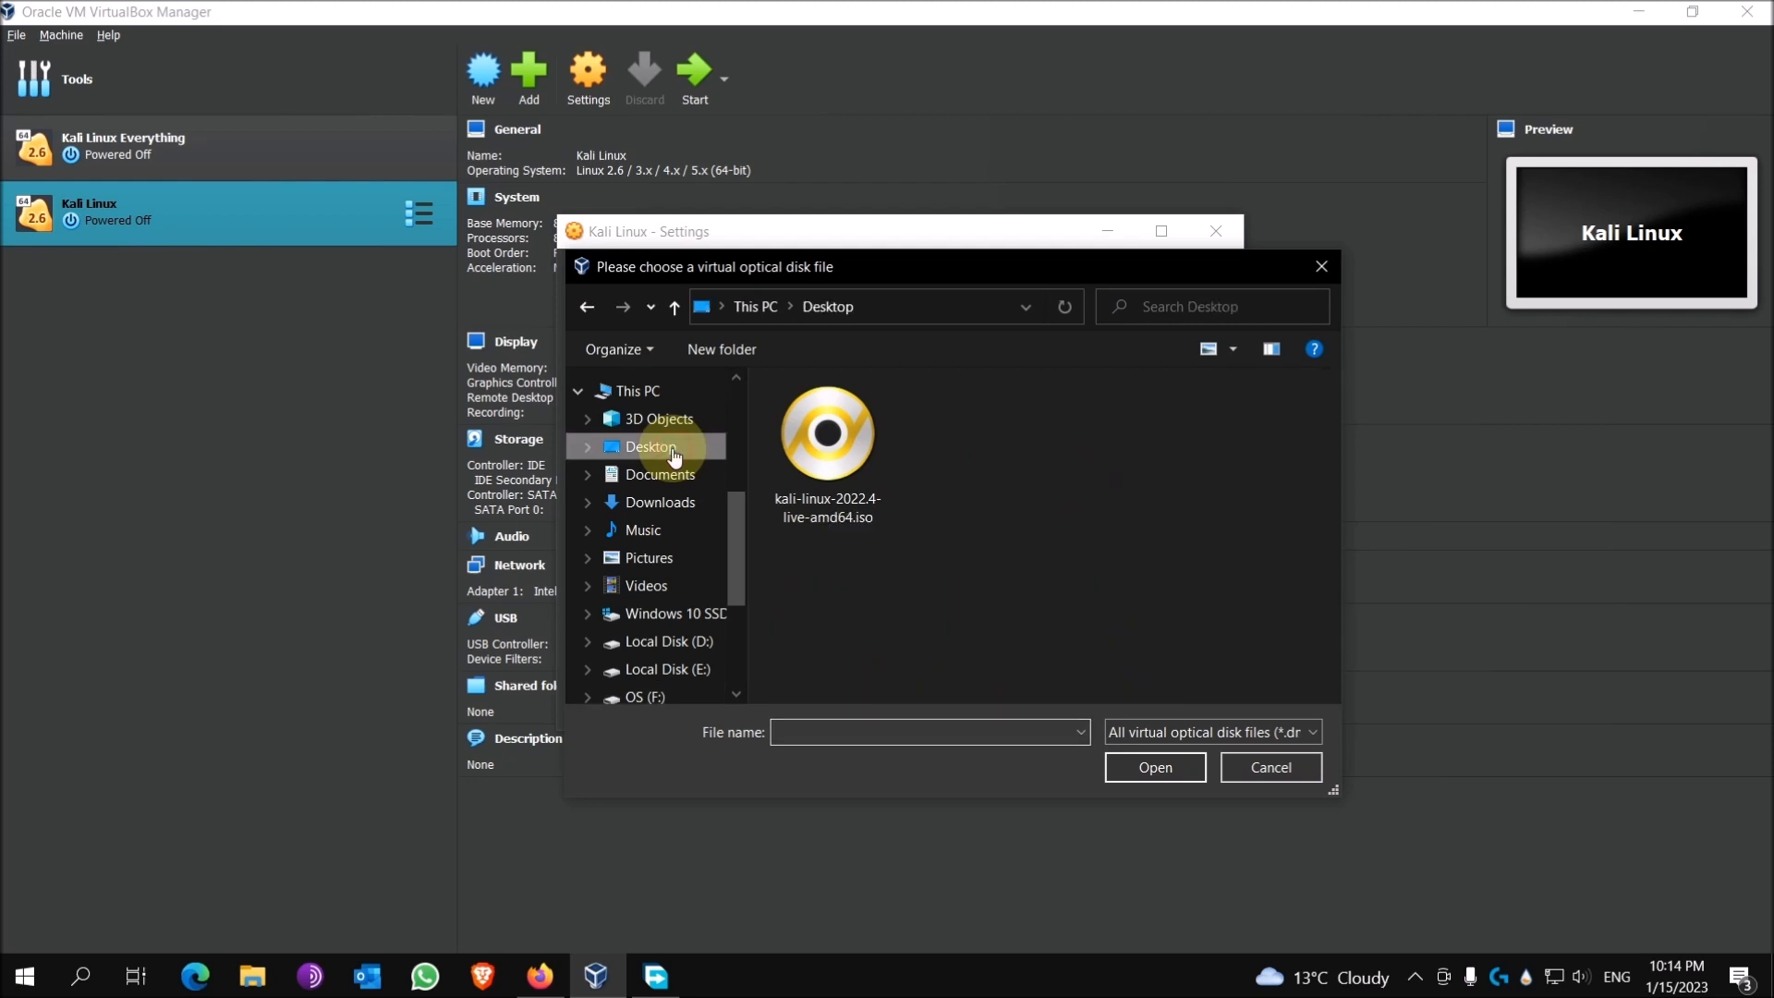
{"action": "left_click", "coordinate": [873, 446]}
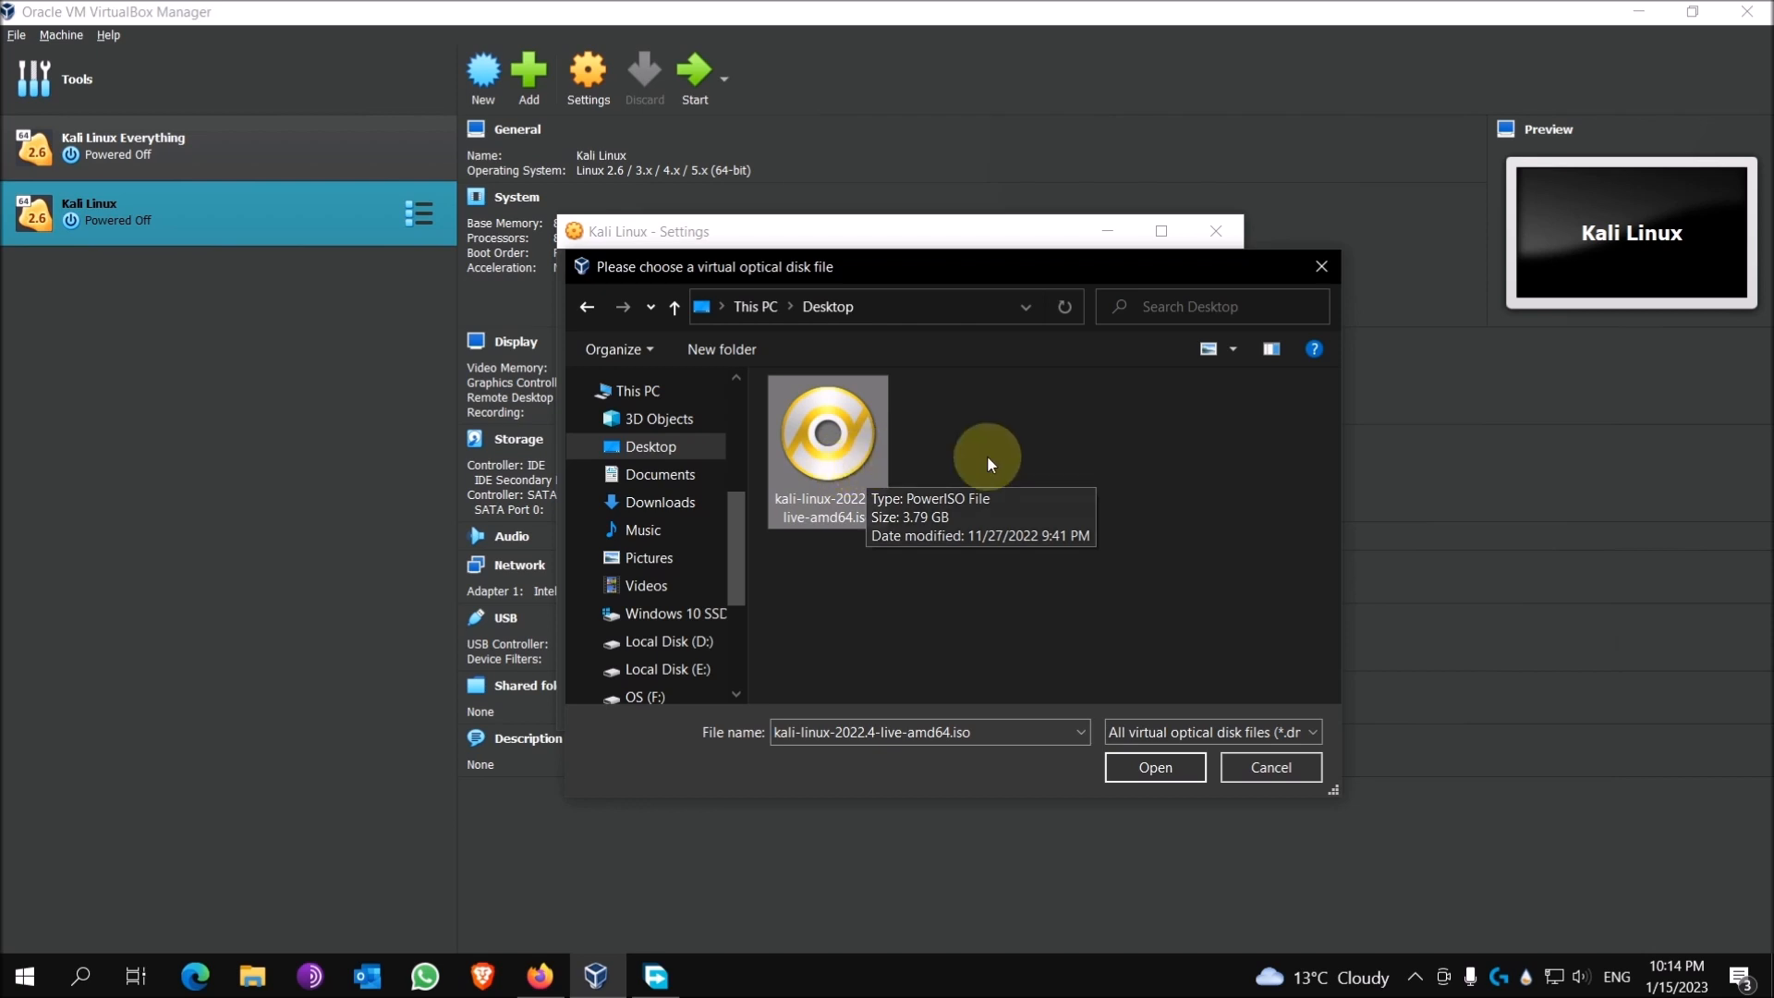
{"action": "left_click", "coordinate": [1153, 765]}
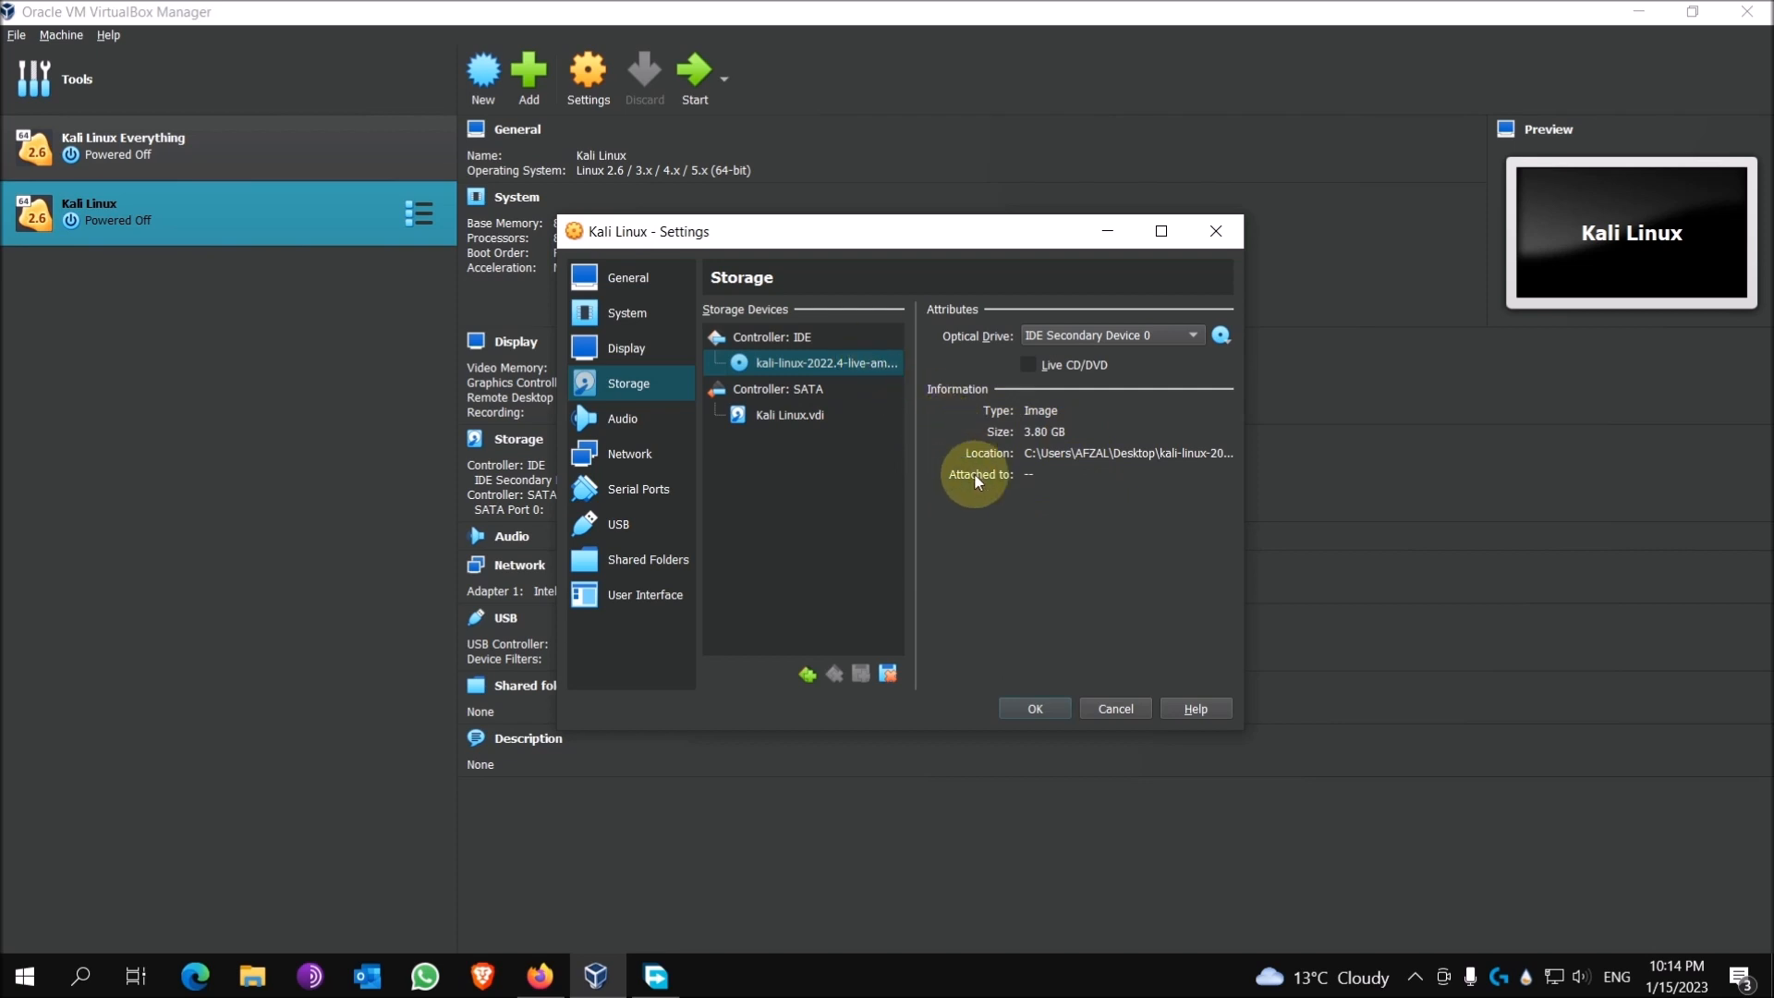
{"action": "left_click", "coordinate": [1035, 708]}
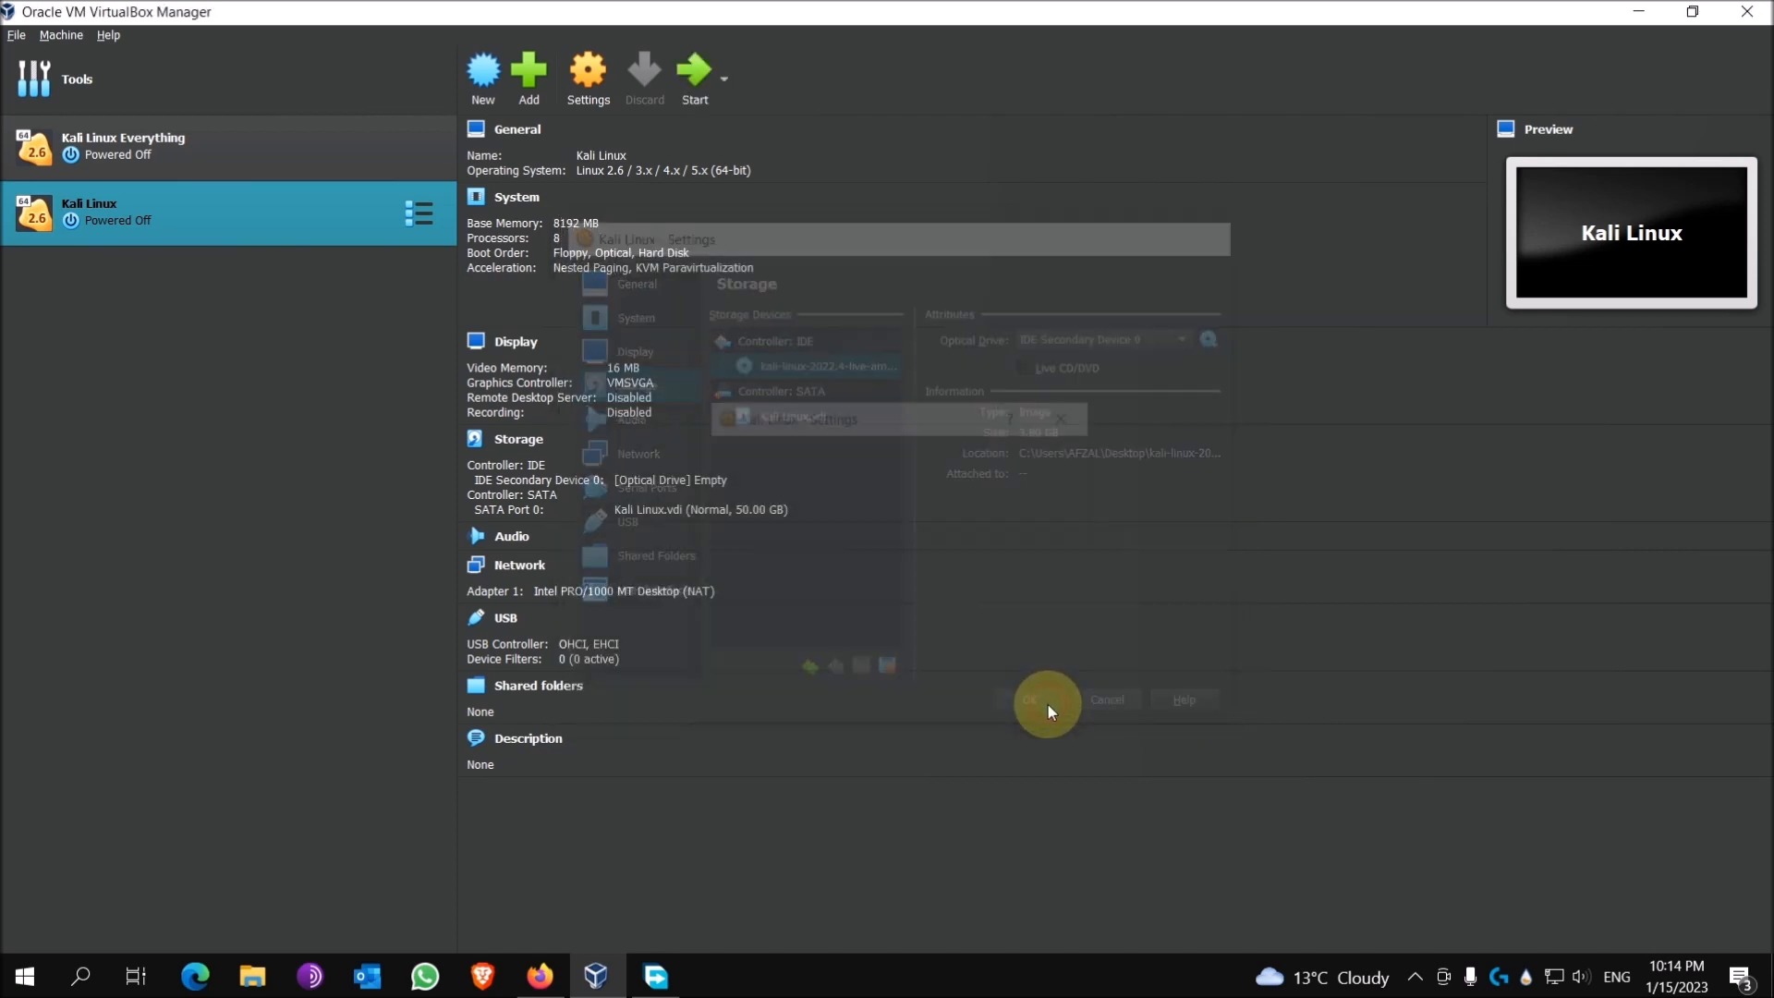
{"action": "left_click", "coordinate": [690, 74]}
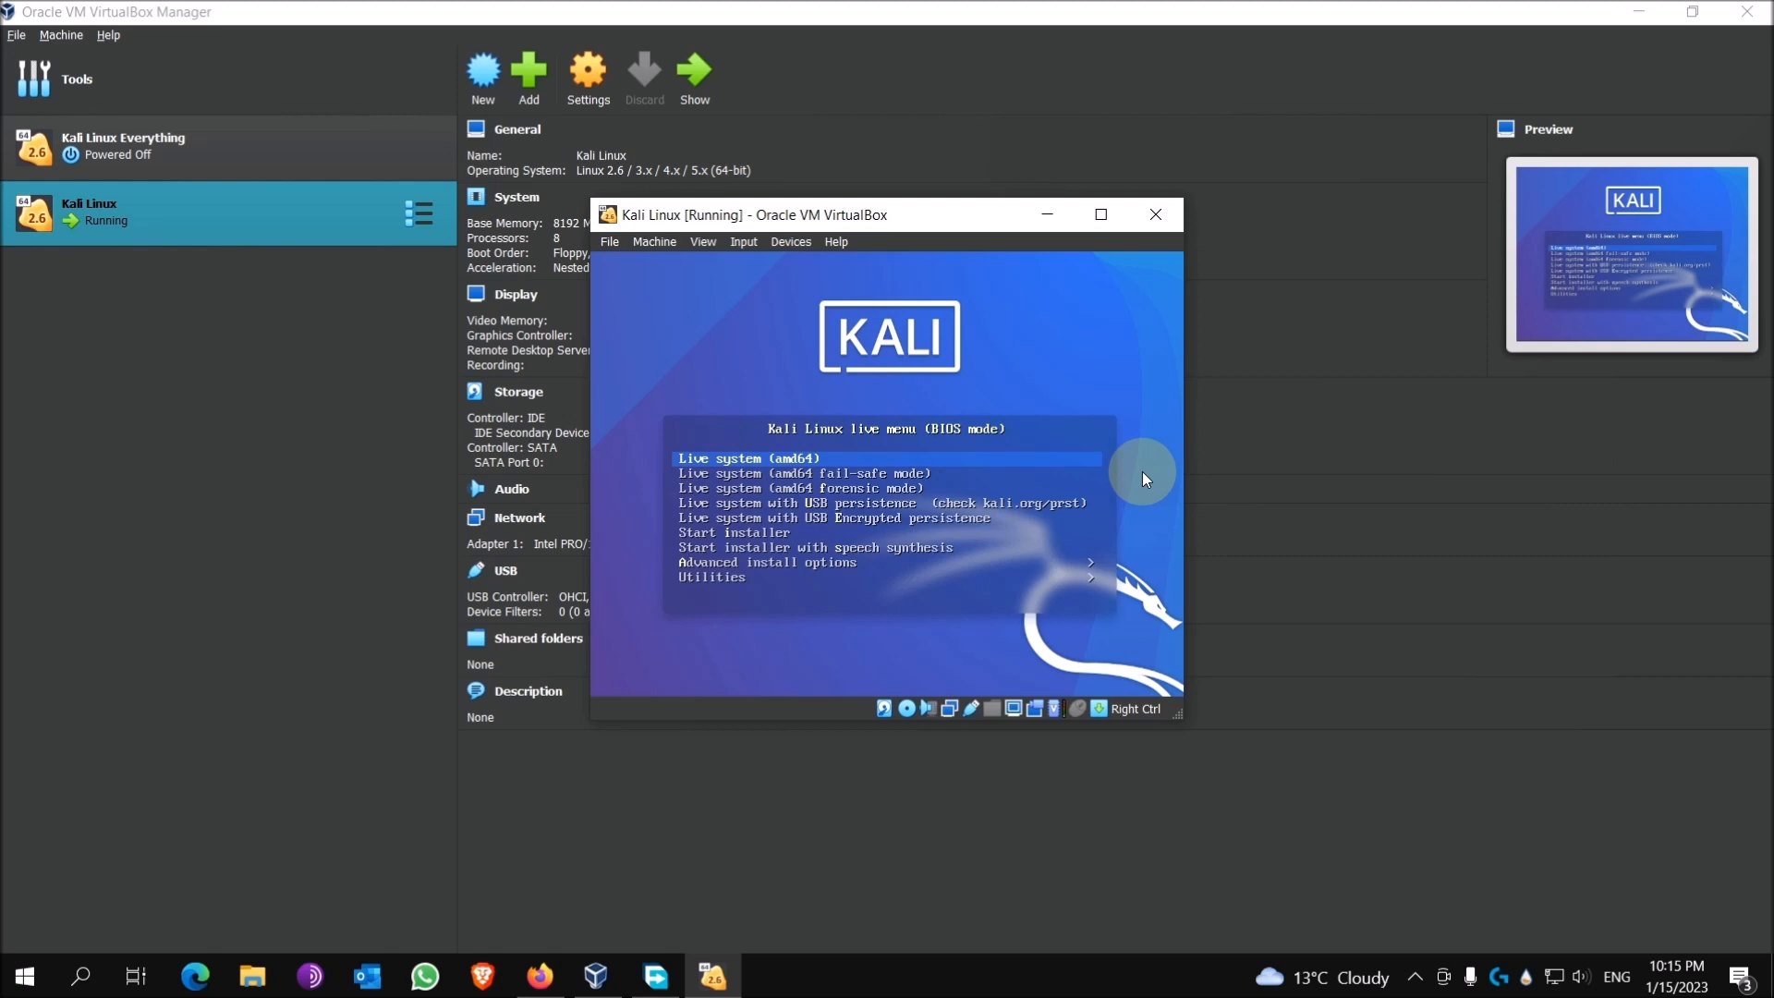
Step: Choose Start installer from the Kali boot menu and shift the VM window slightly left
{"action": "key", "text": "Down"}
{"action": "key", "text": "Down"}
{"action": "key", "text": "Down"}
{"action": "key", "text": "Down"}
{"action": "key", "text": "Down"}
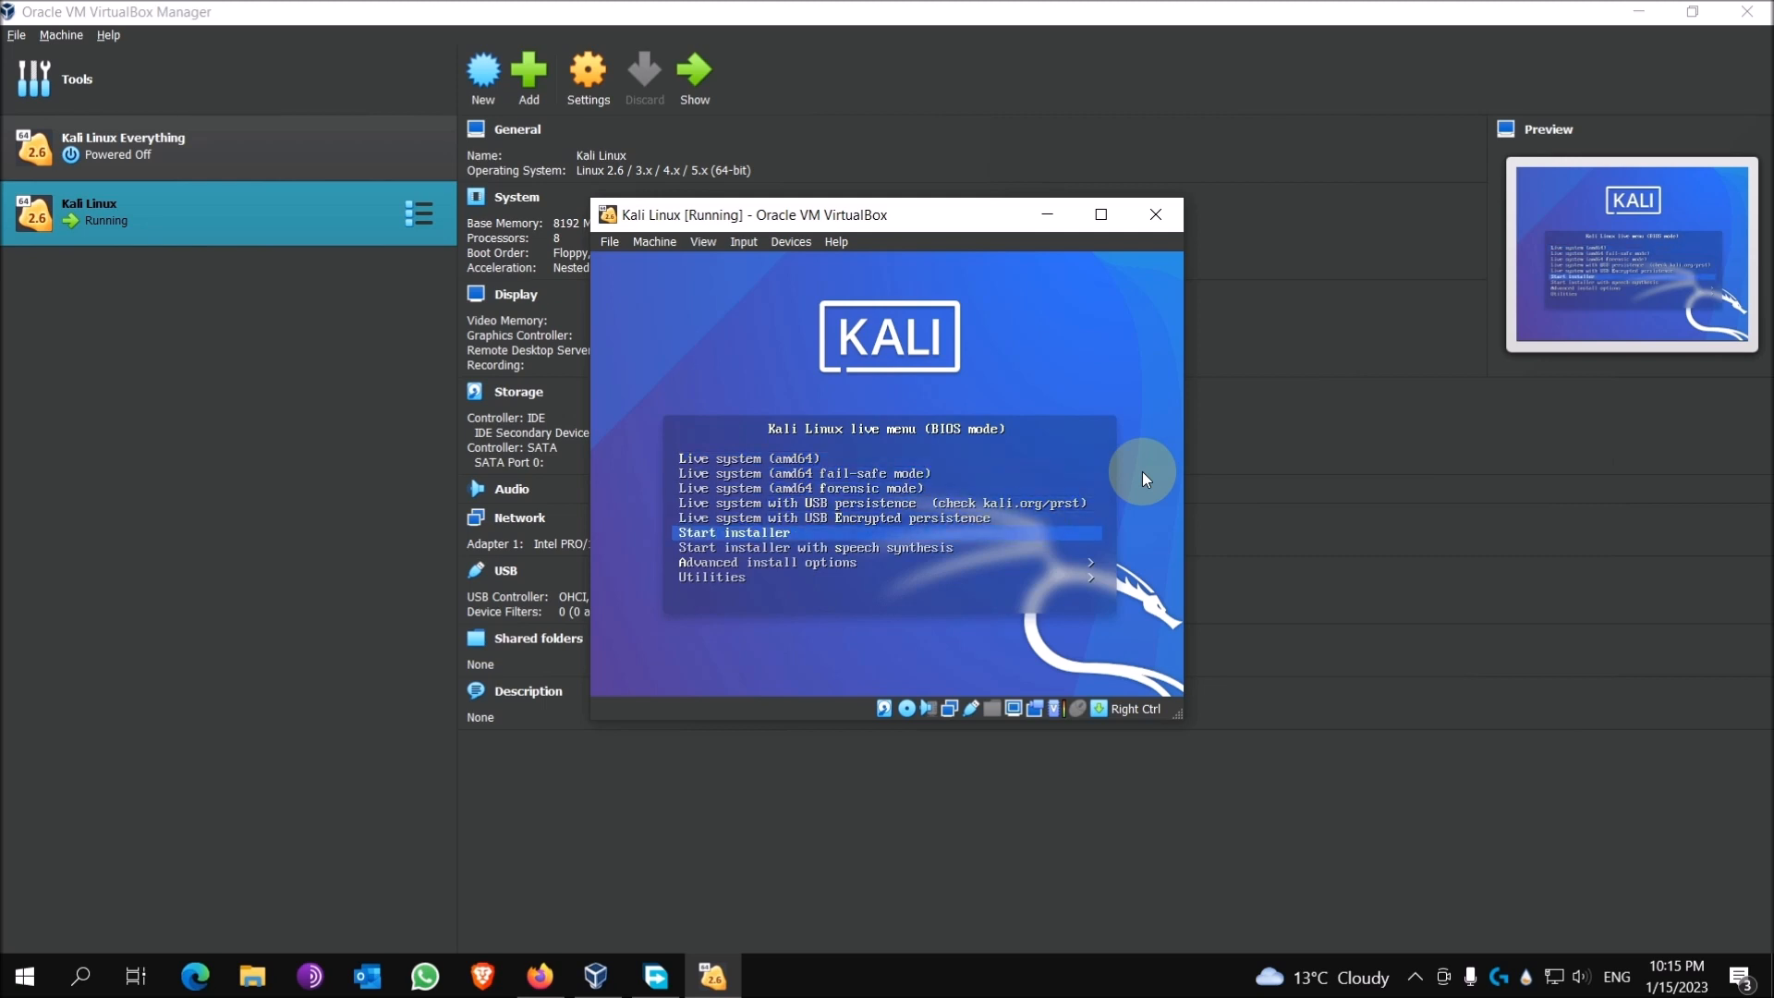
{"action": "key", "text": "Return"}
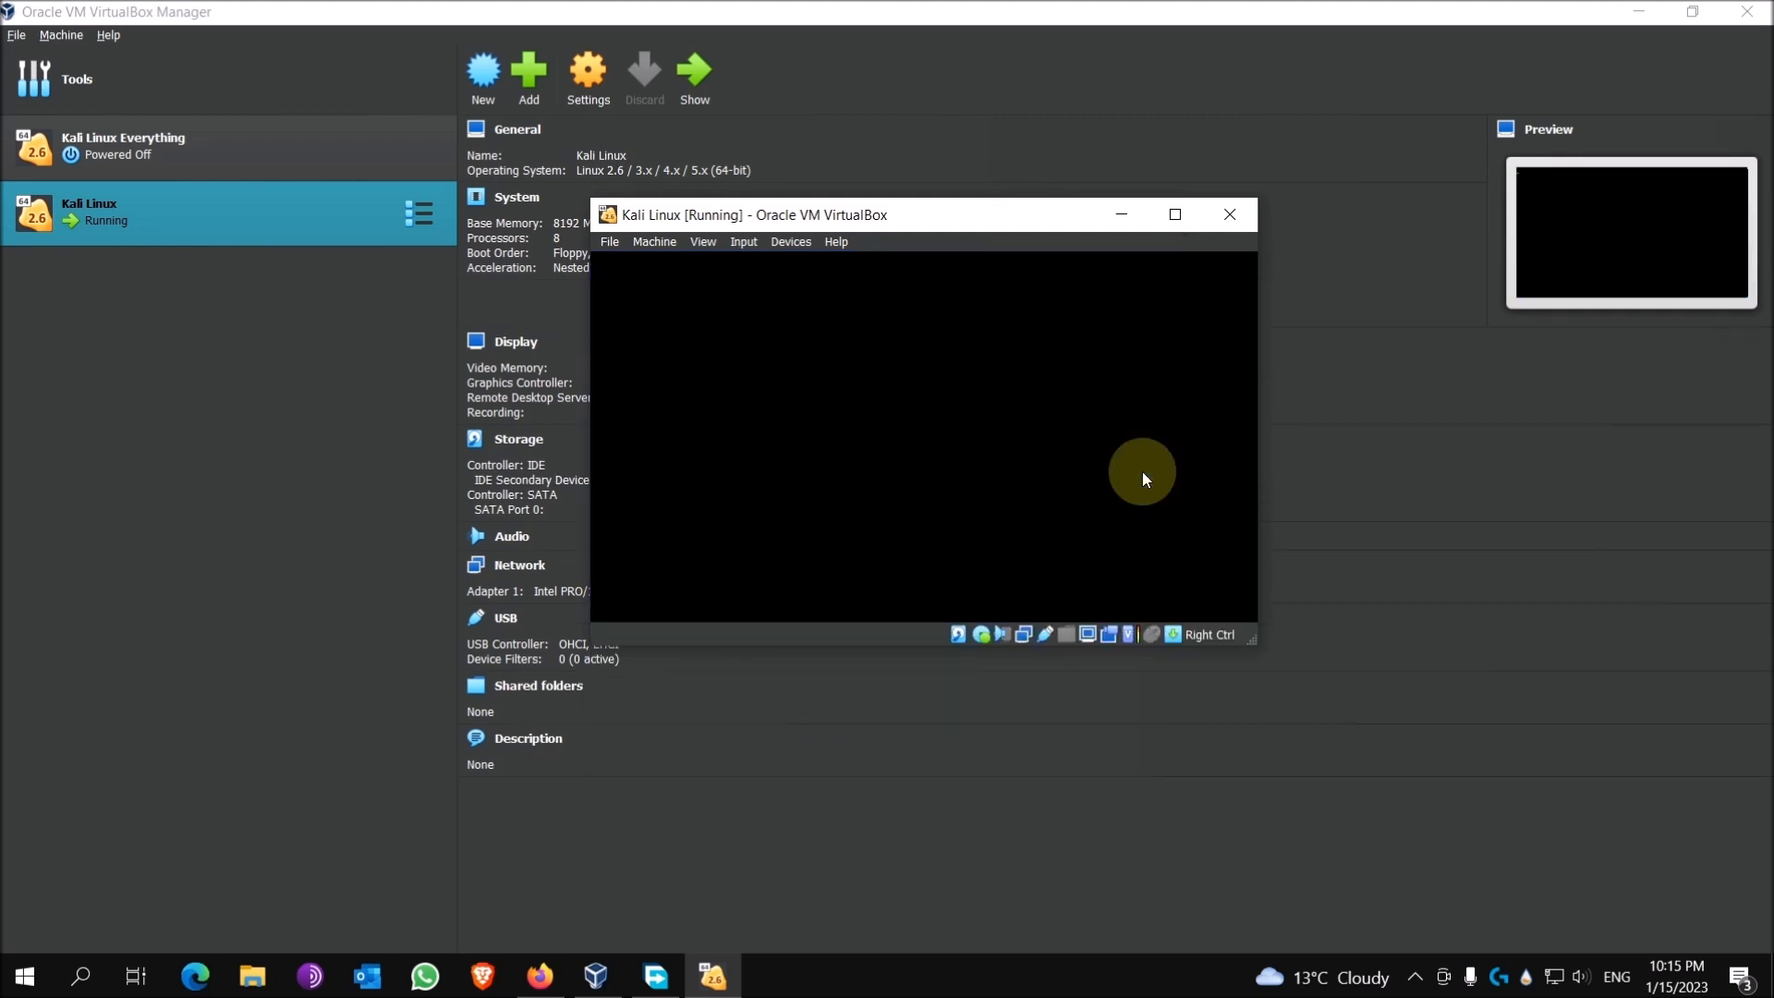
{"action": "left_click_drag", "start_coordinate": [1028, 223], "coordinate": [996, 219]}
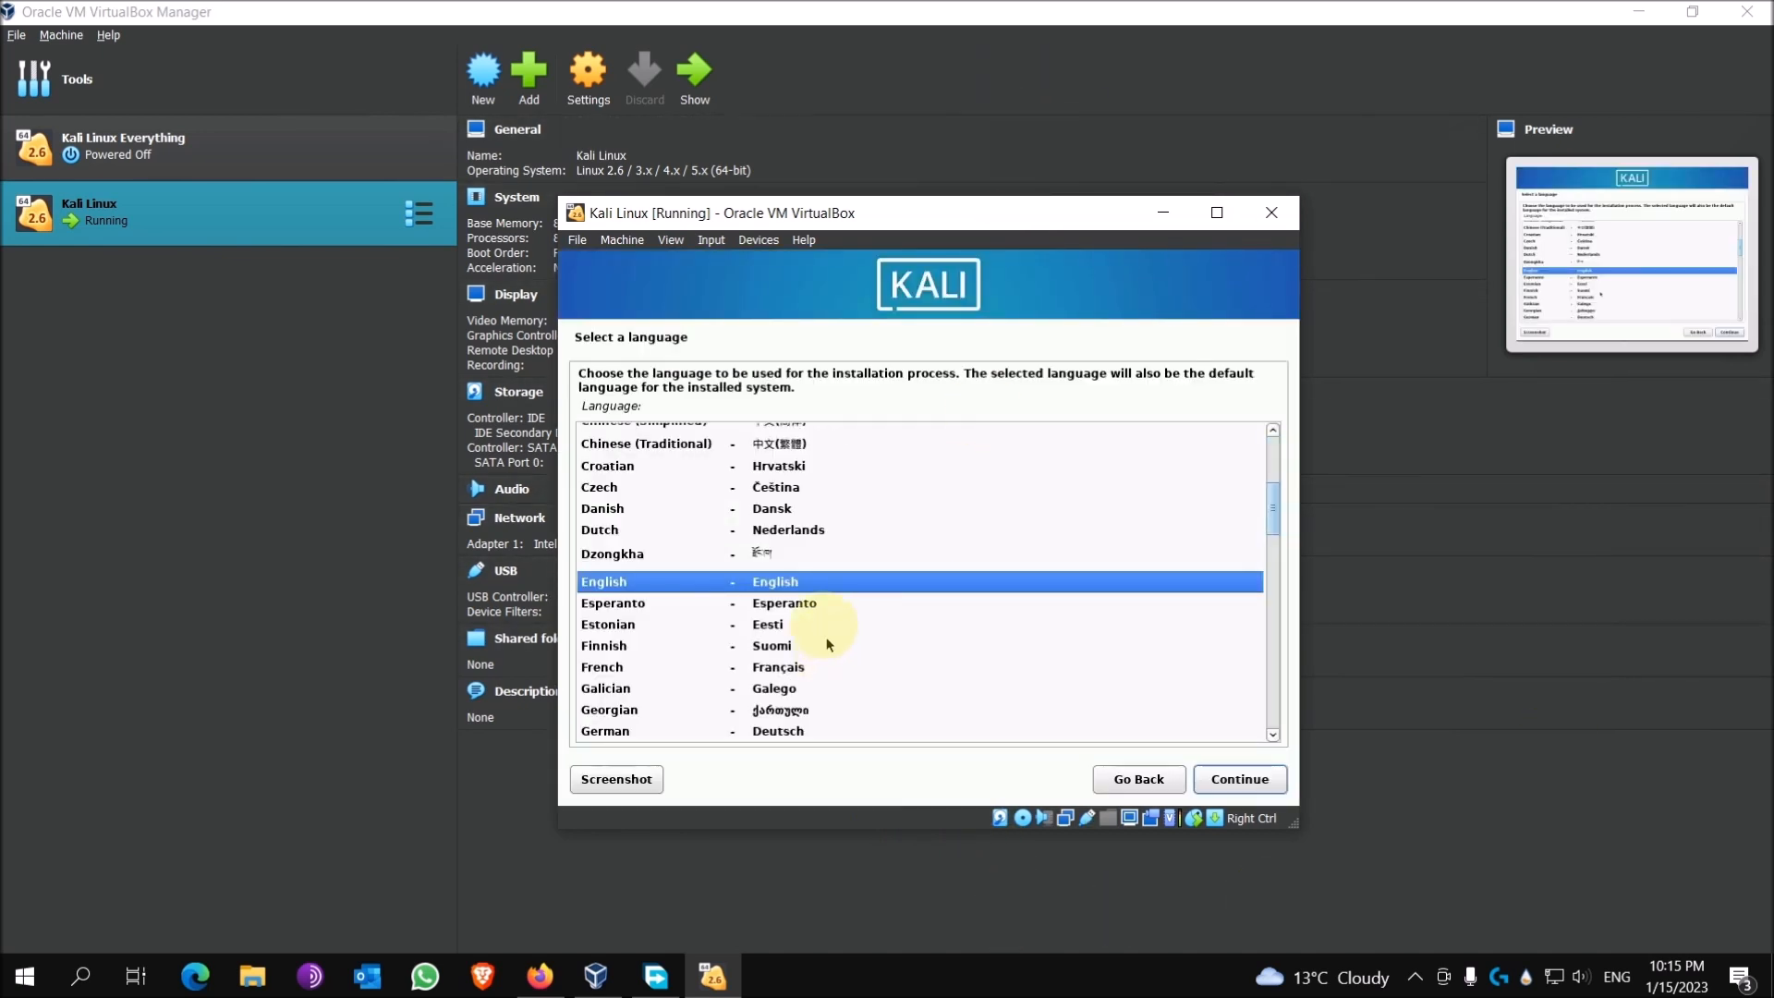
Step: Continue through the installer's language (English), location (United States) and keyboard (American English) pages
{"action": "left_click", "coordinate": [1253, 785]}
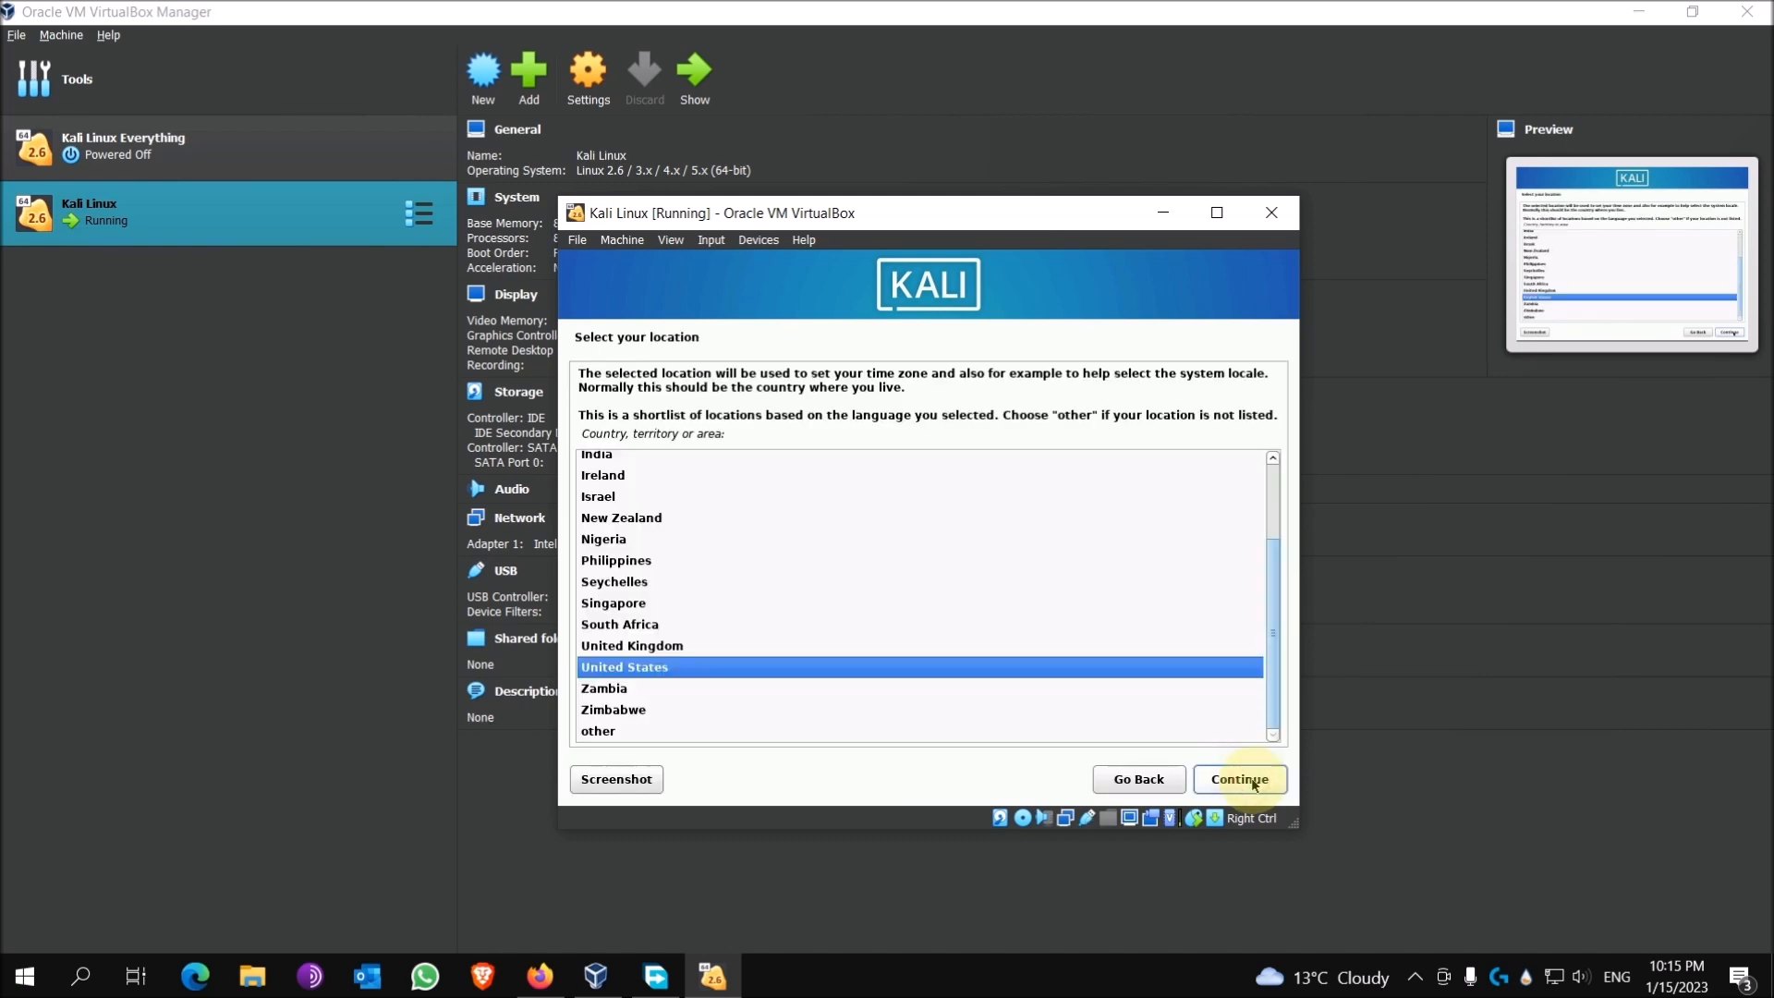
{"action": "scroll", "coordinate": [793, 612], "scroll_direction": "up", "scroll_amount": 2}
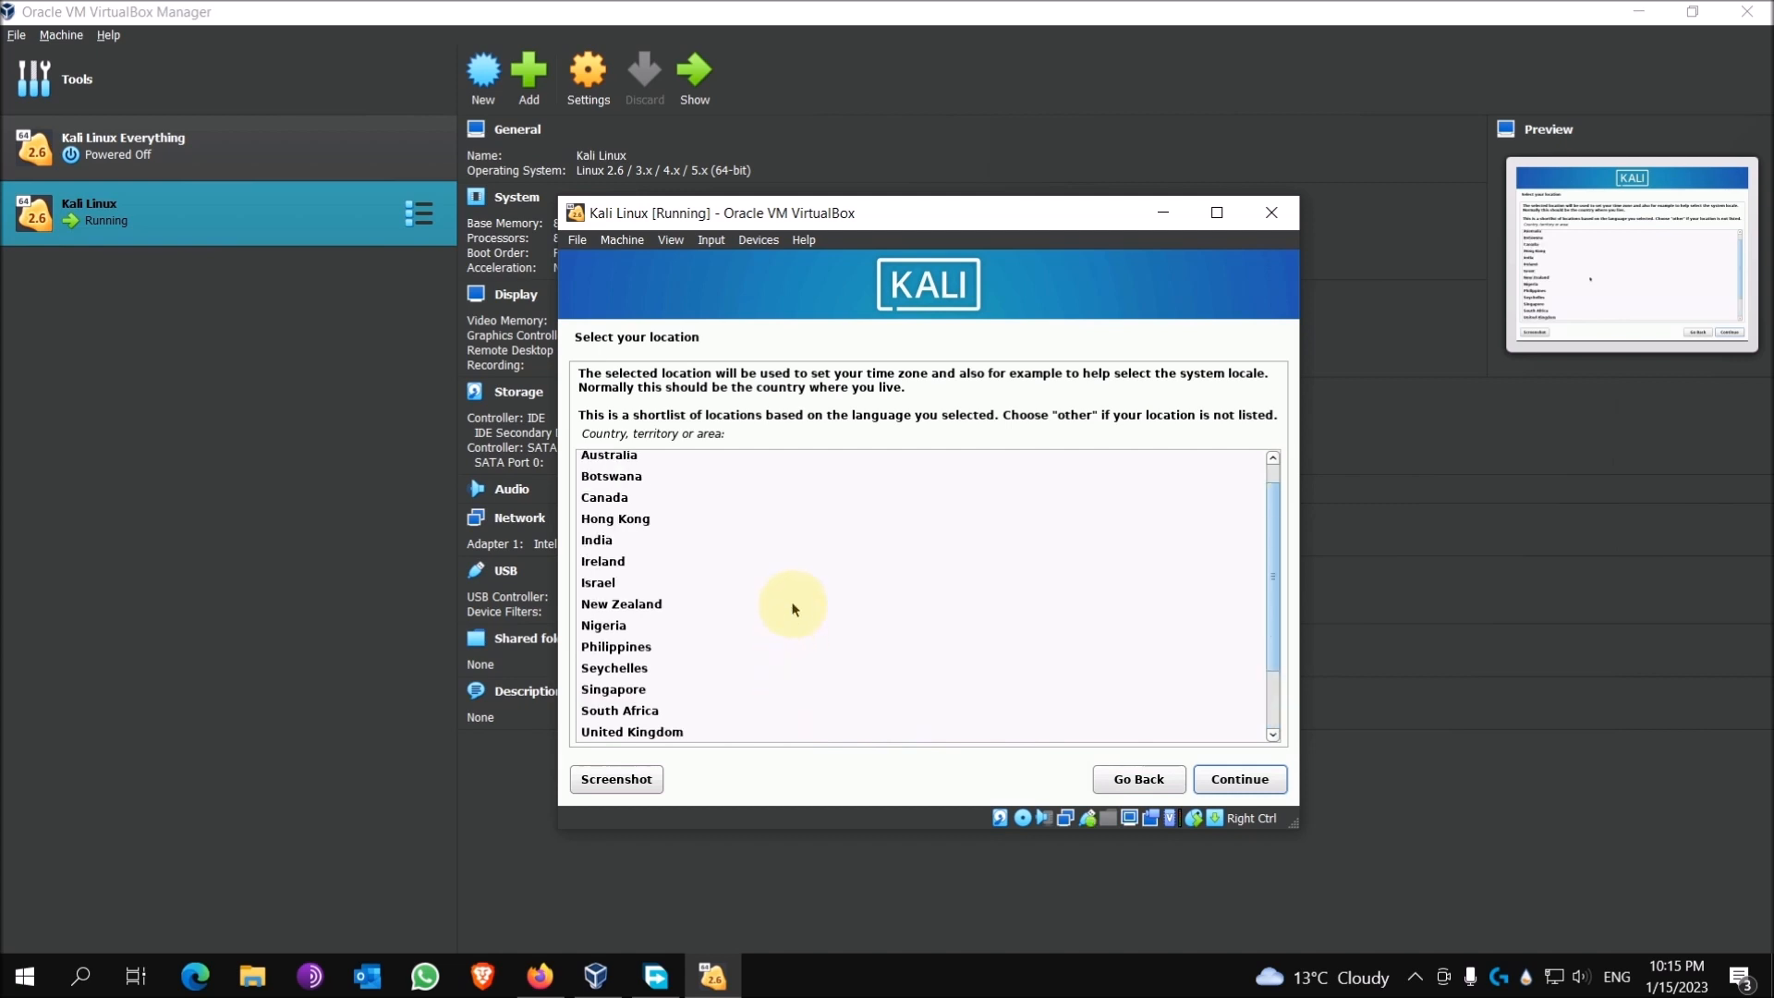
{"action": "scroll", "coordinate": [792, 606], "scroll_direction": "down", "scroll_amount": 2}
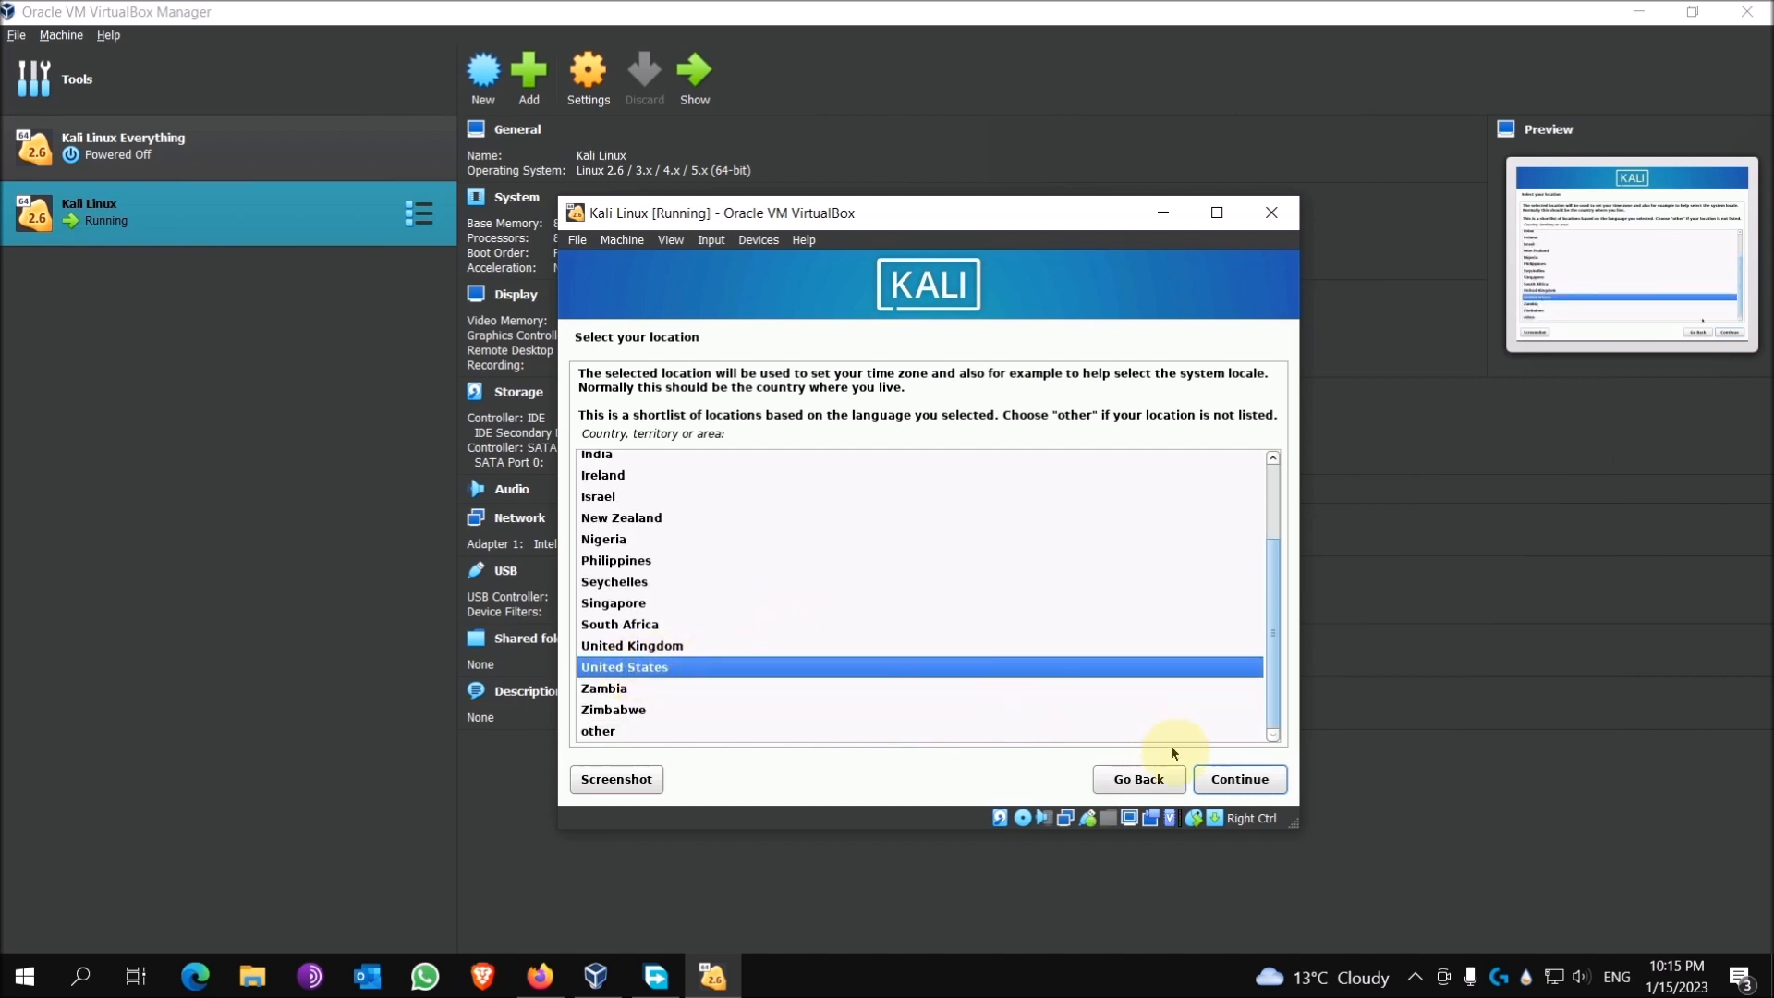
{"action": "left_click", "coordinate": [1218, 779]}
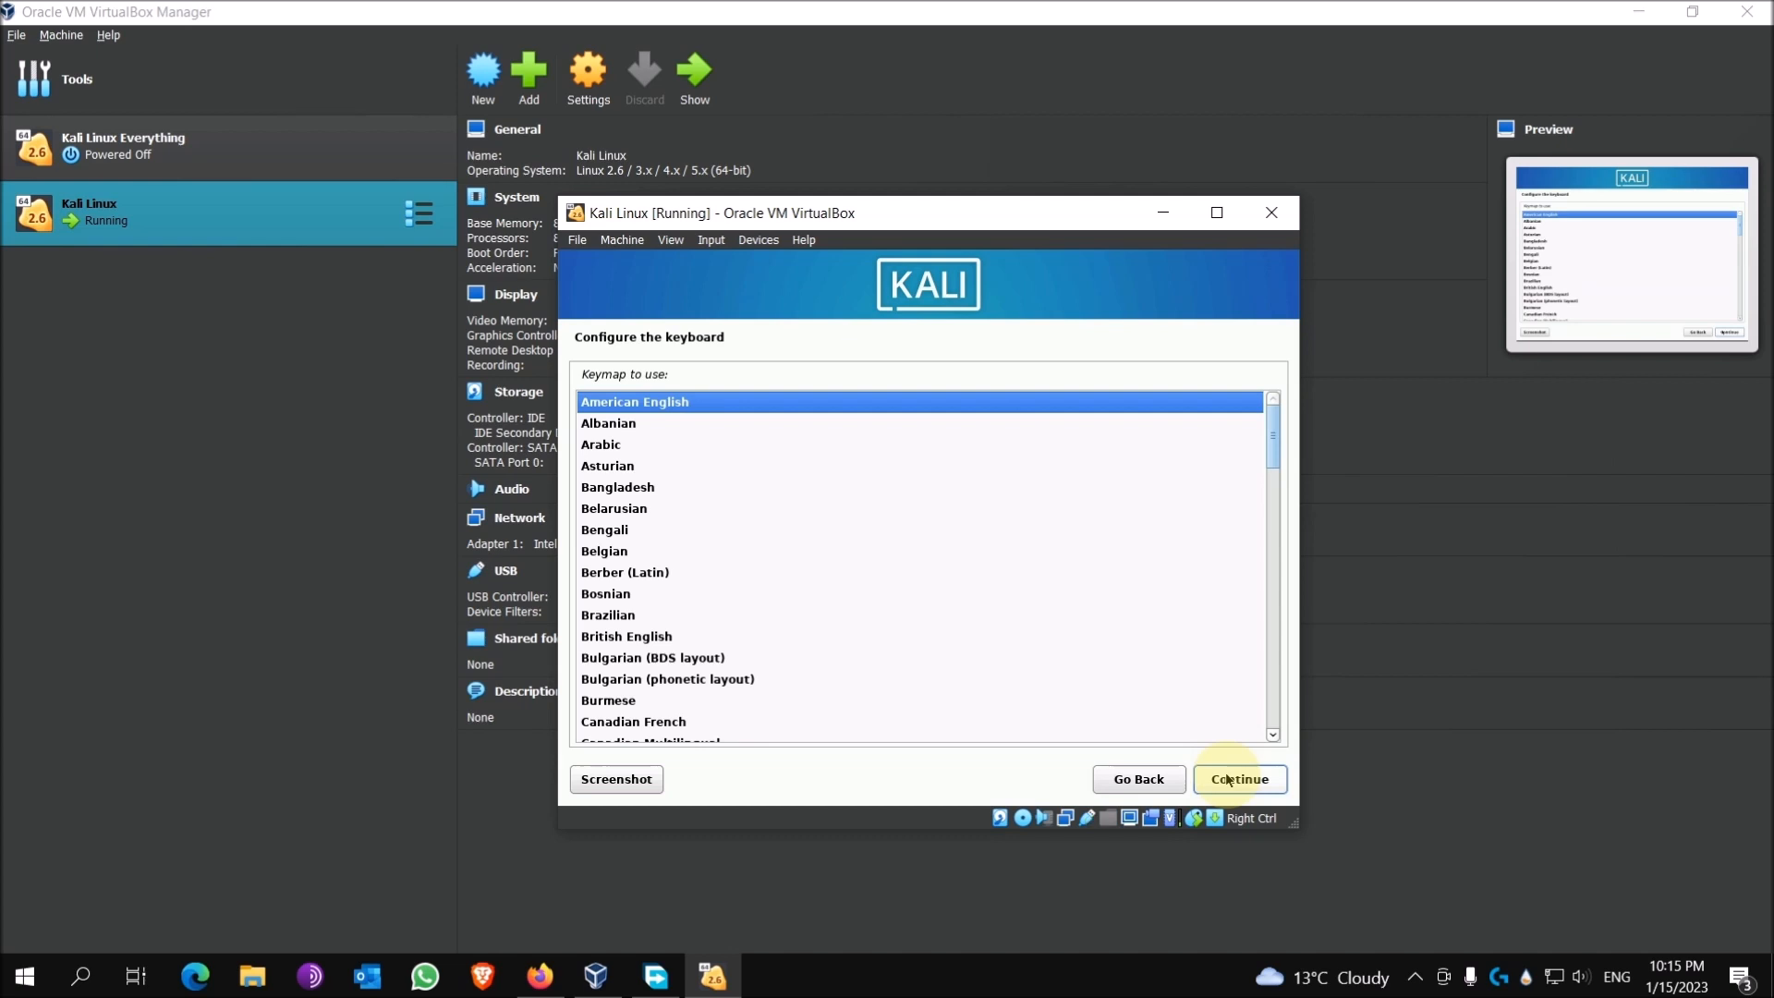
{"action": "left_click", "coordinate": [1227, 779]}
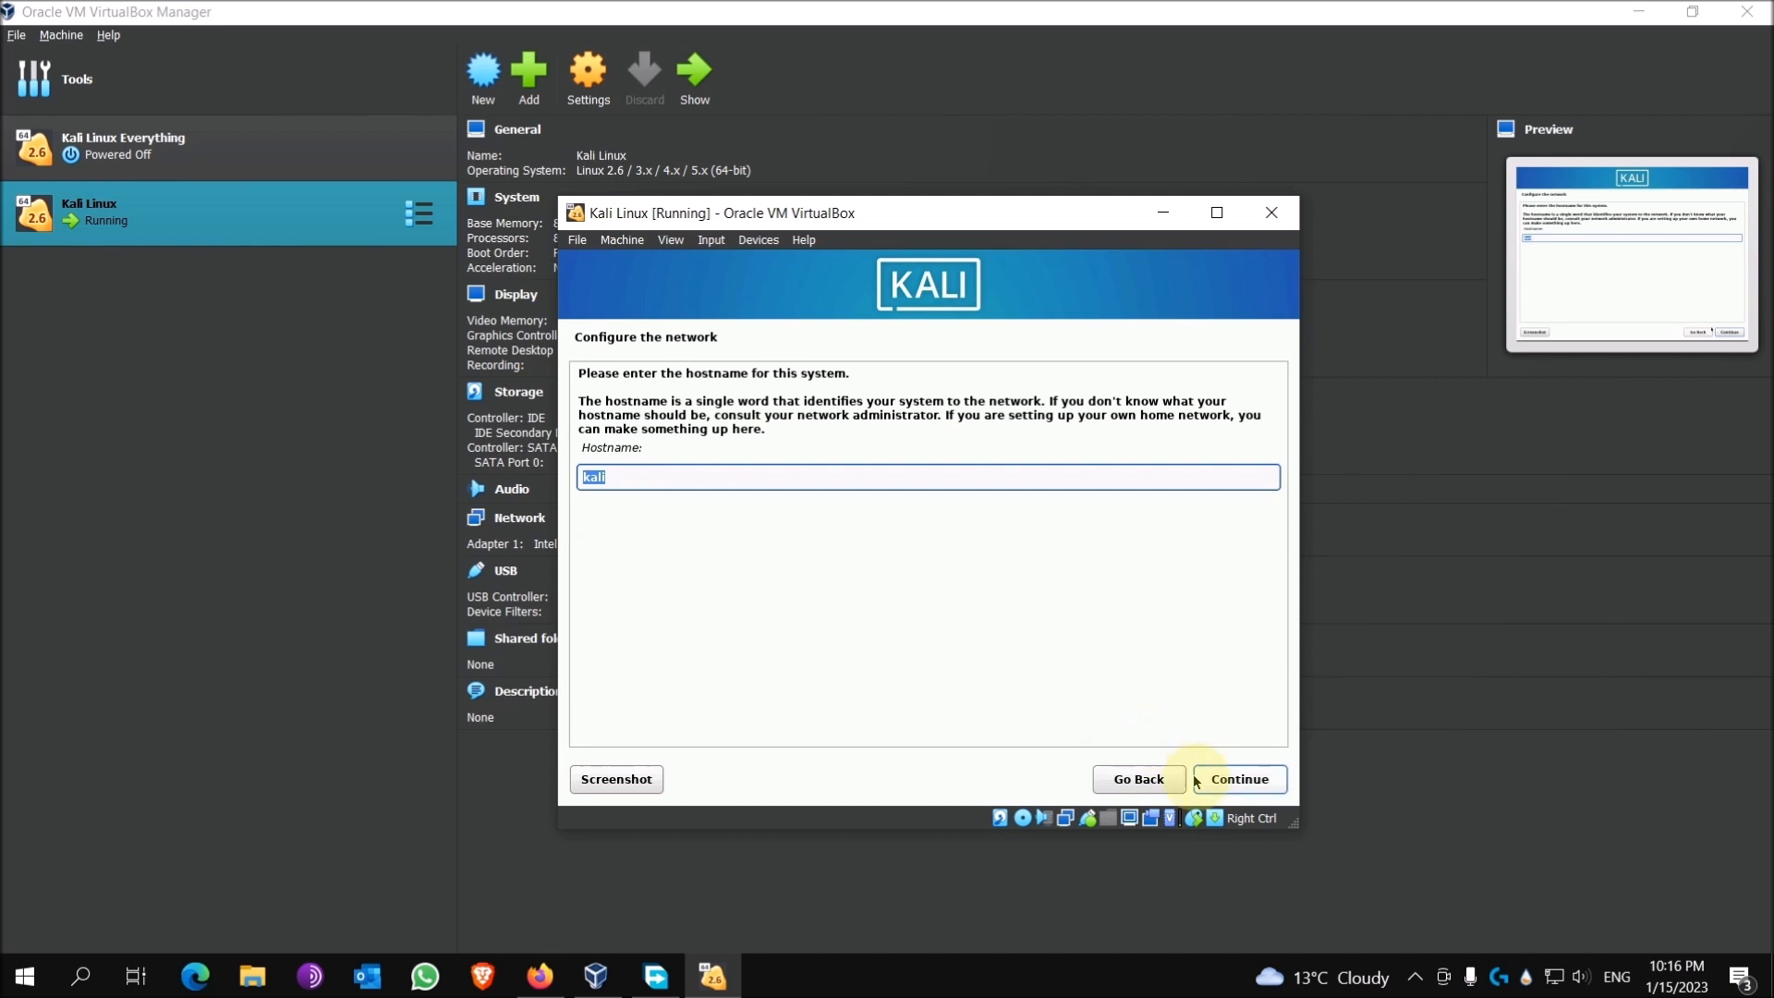
Step: Keep hostname kali, leave the domain blank, enter full name 'hacker', and accept the suggested username
{"action": "left_click", "coordinate": [1238, 779]}
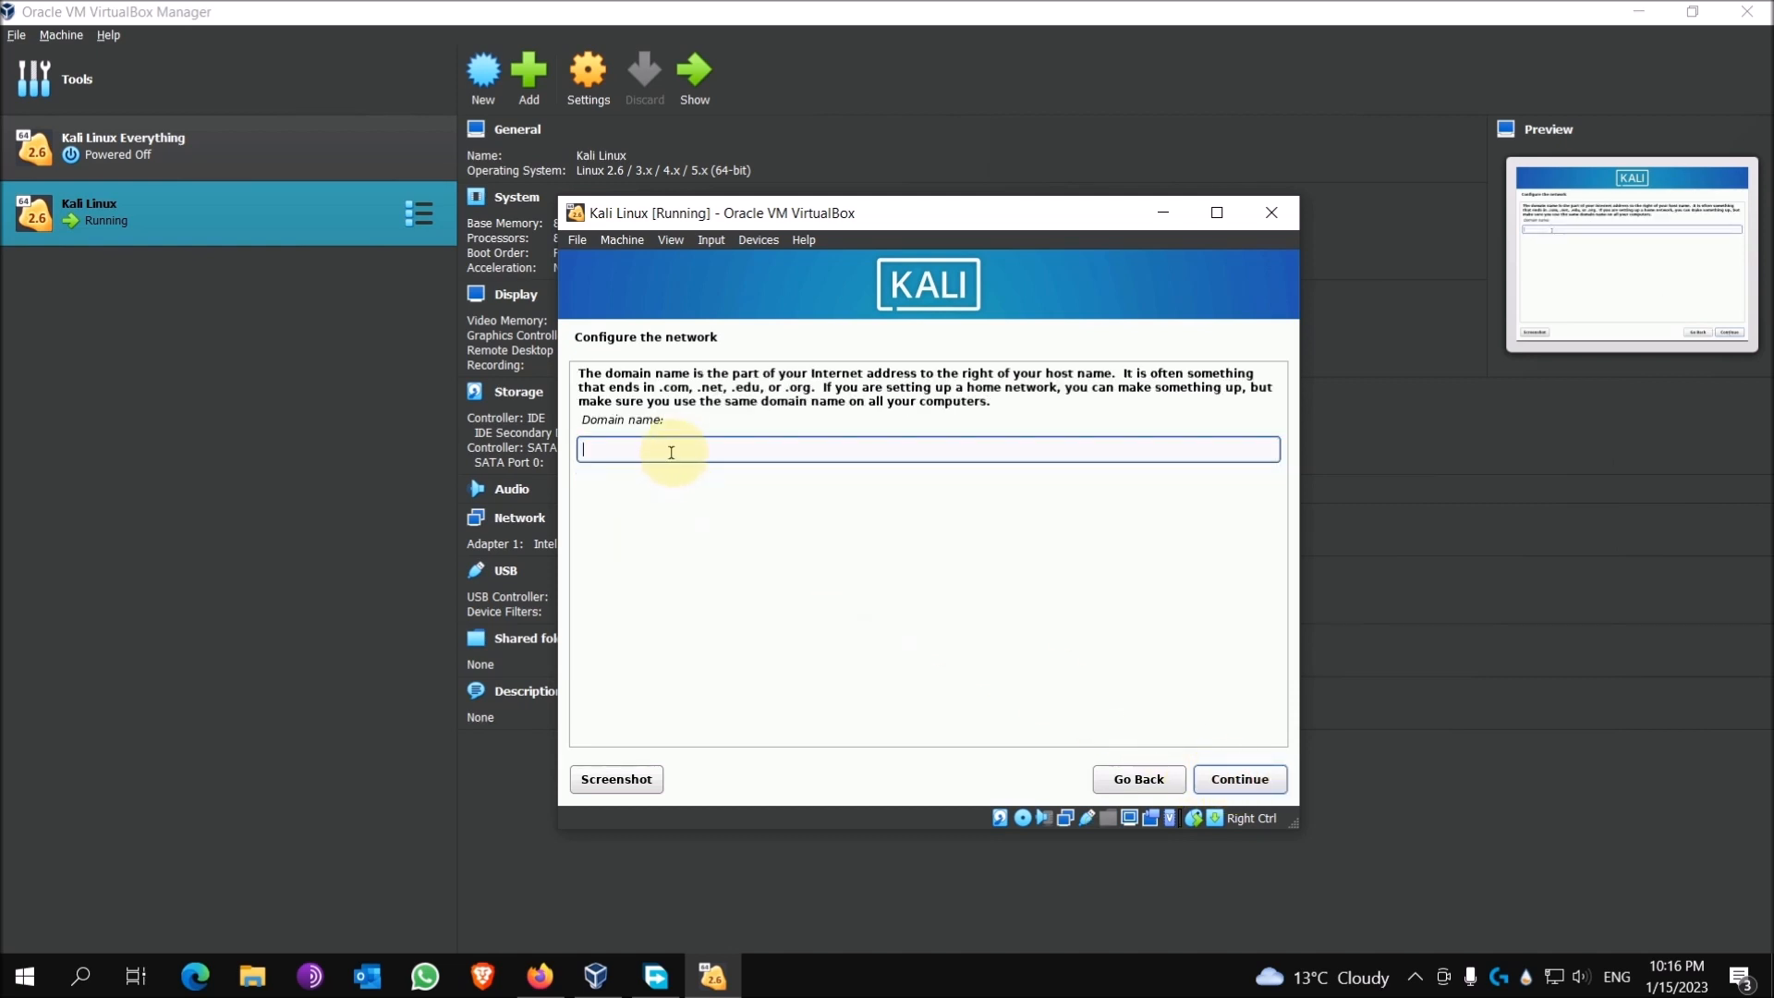
{"action": "left_click", "coordinate": [1240, 781]}
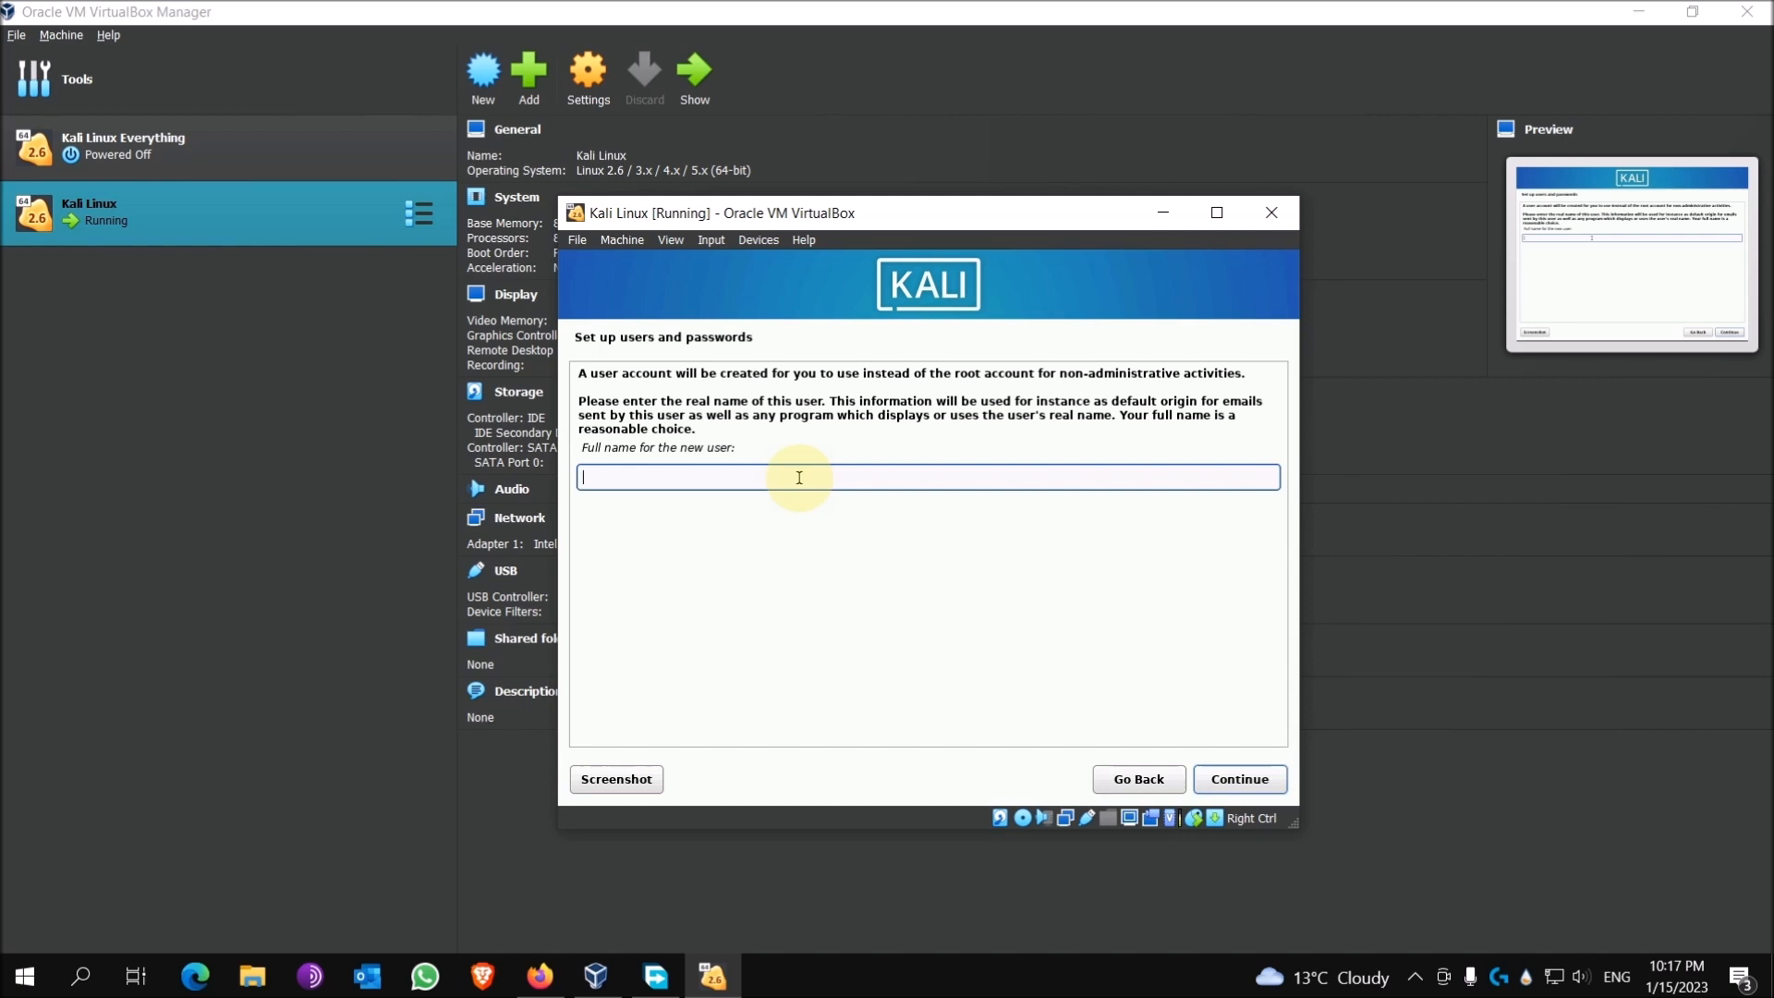
{"action": "type", "text": "hacker"}
{"action": "left_click", "coordinate": [1233, 781]}
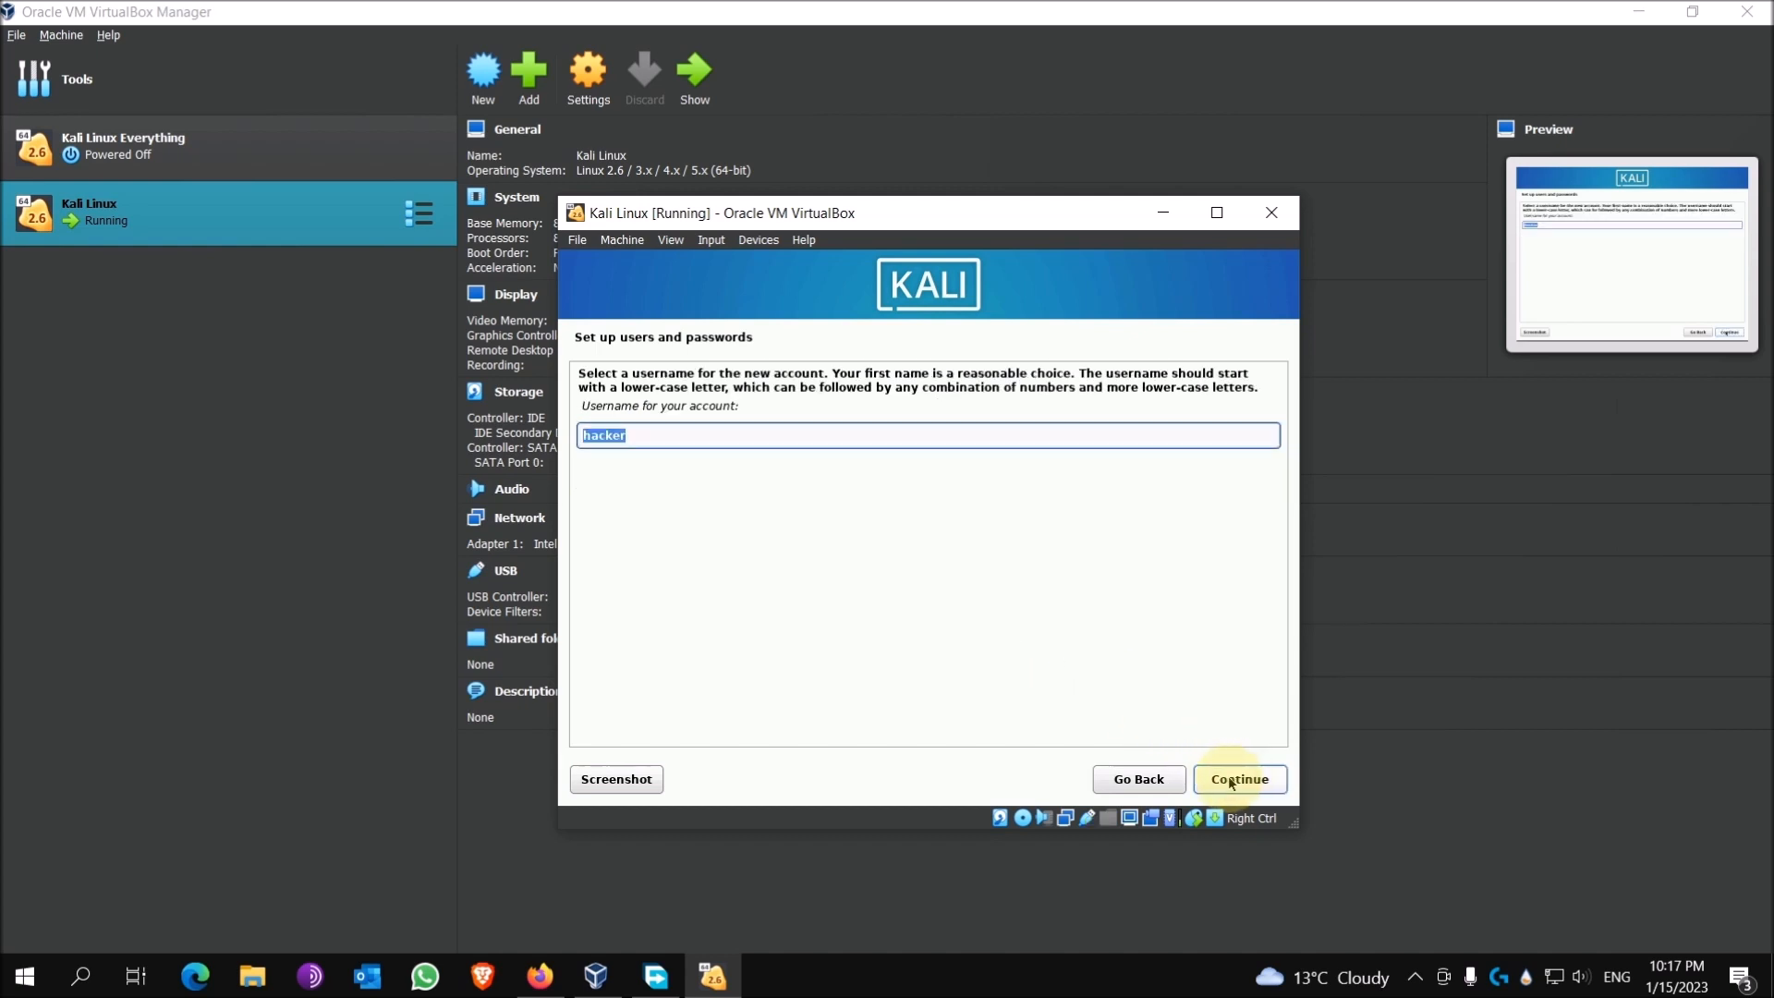
{"action": "left_click", "coordinate": [1232, 781]}
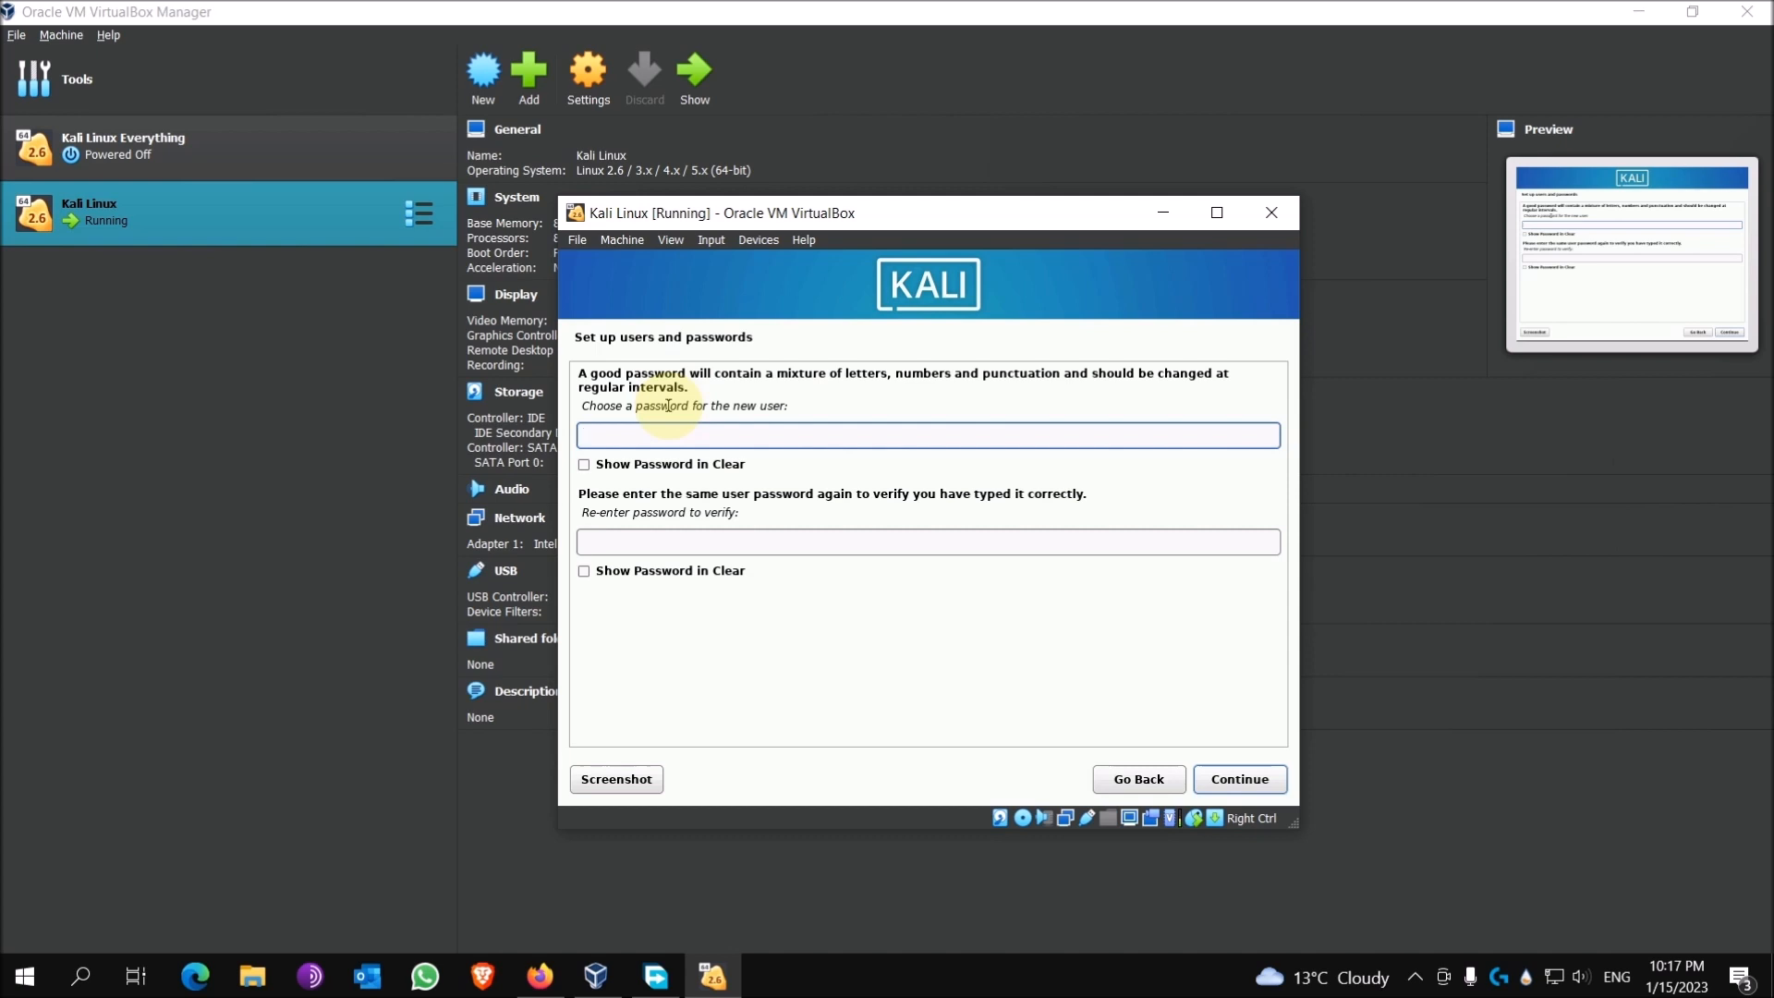
Step: Enter and confirm the new user's password
{"action": "type", "text": "●●●●●●●●●●●●"}
{"action": "key", "text": "Tab"}
{"action": "type", "text": "●●●●●●●●●●●●"}
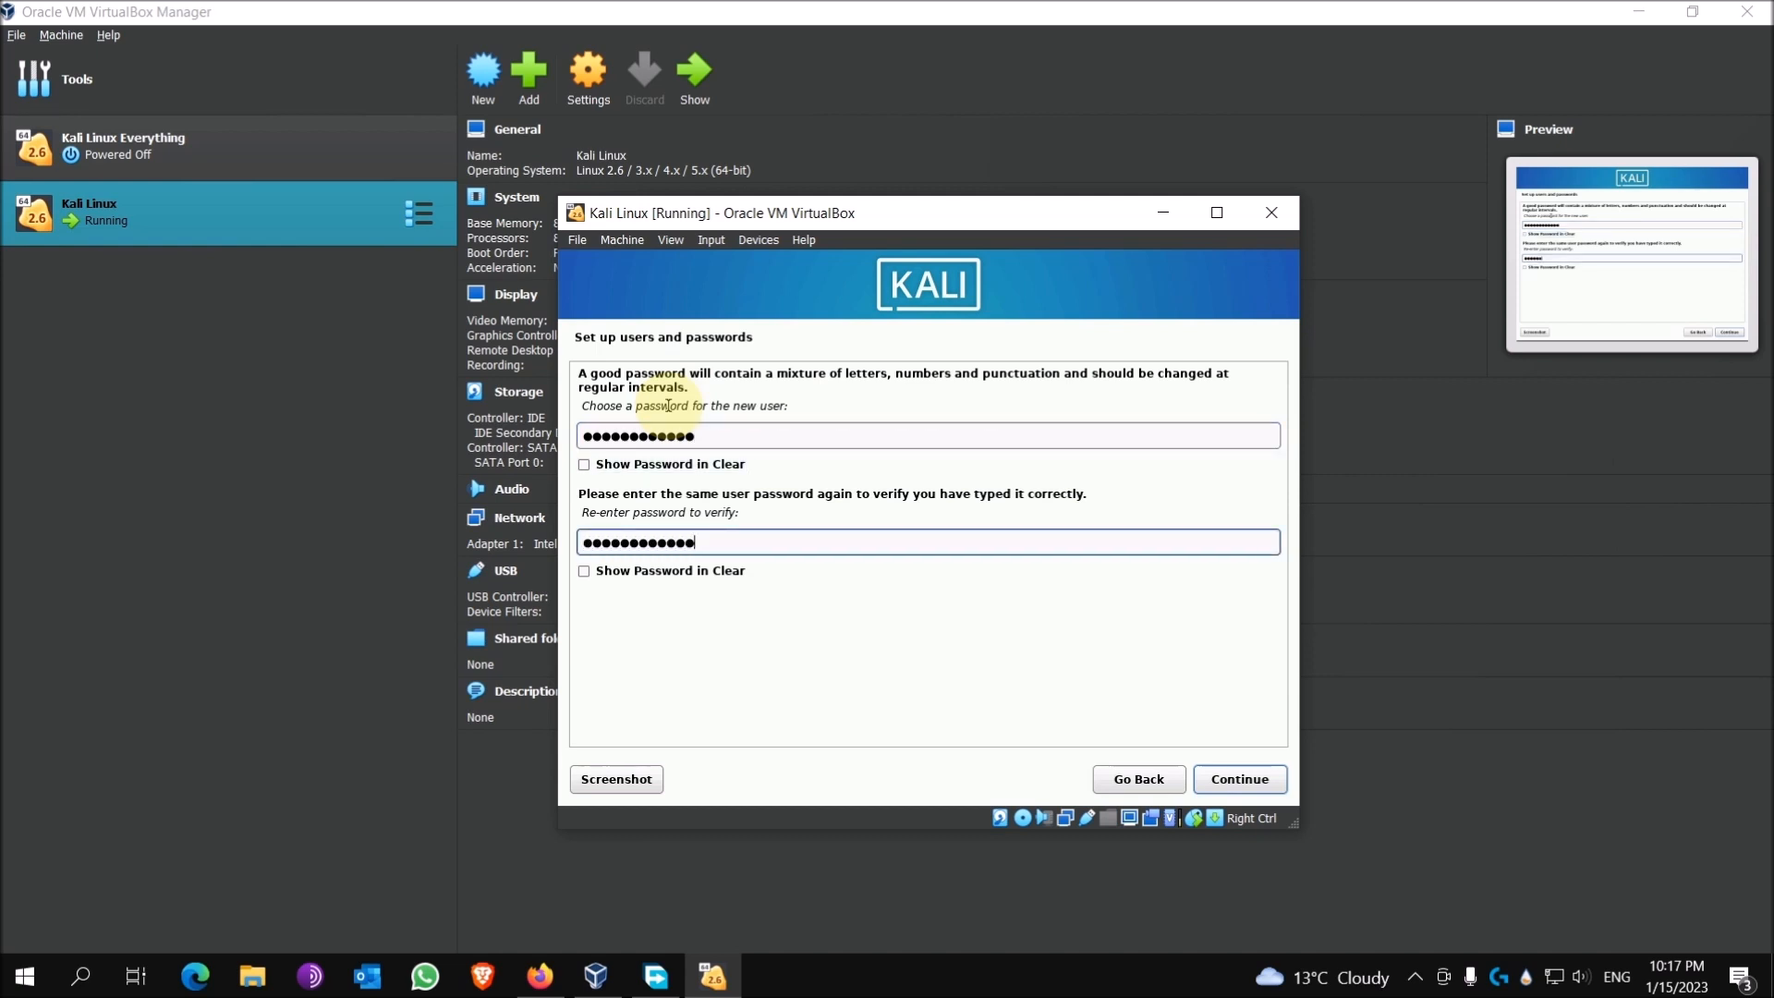
{"action": "left_click", "coordinate": [1229, 779]}
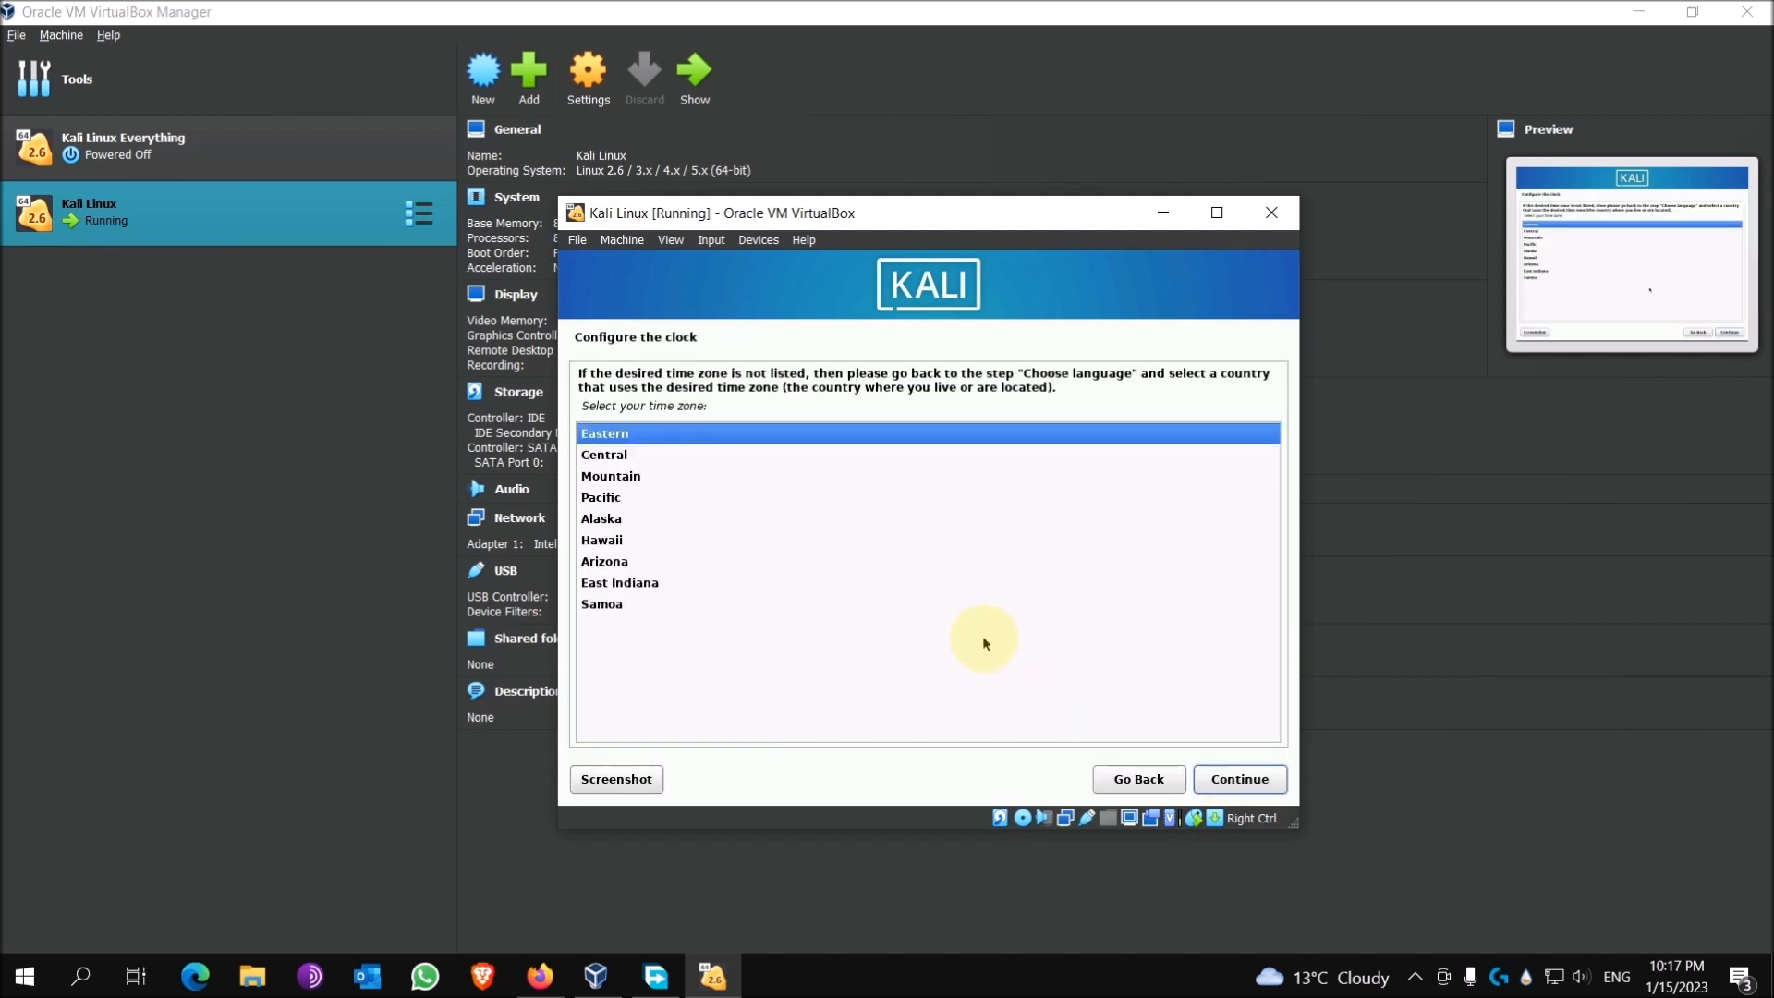
Step: Keep Eastern as the time zone and continue
{"action": "left_click", "coordinate": [1229, 778]}
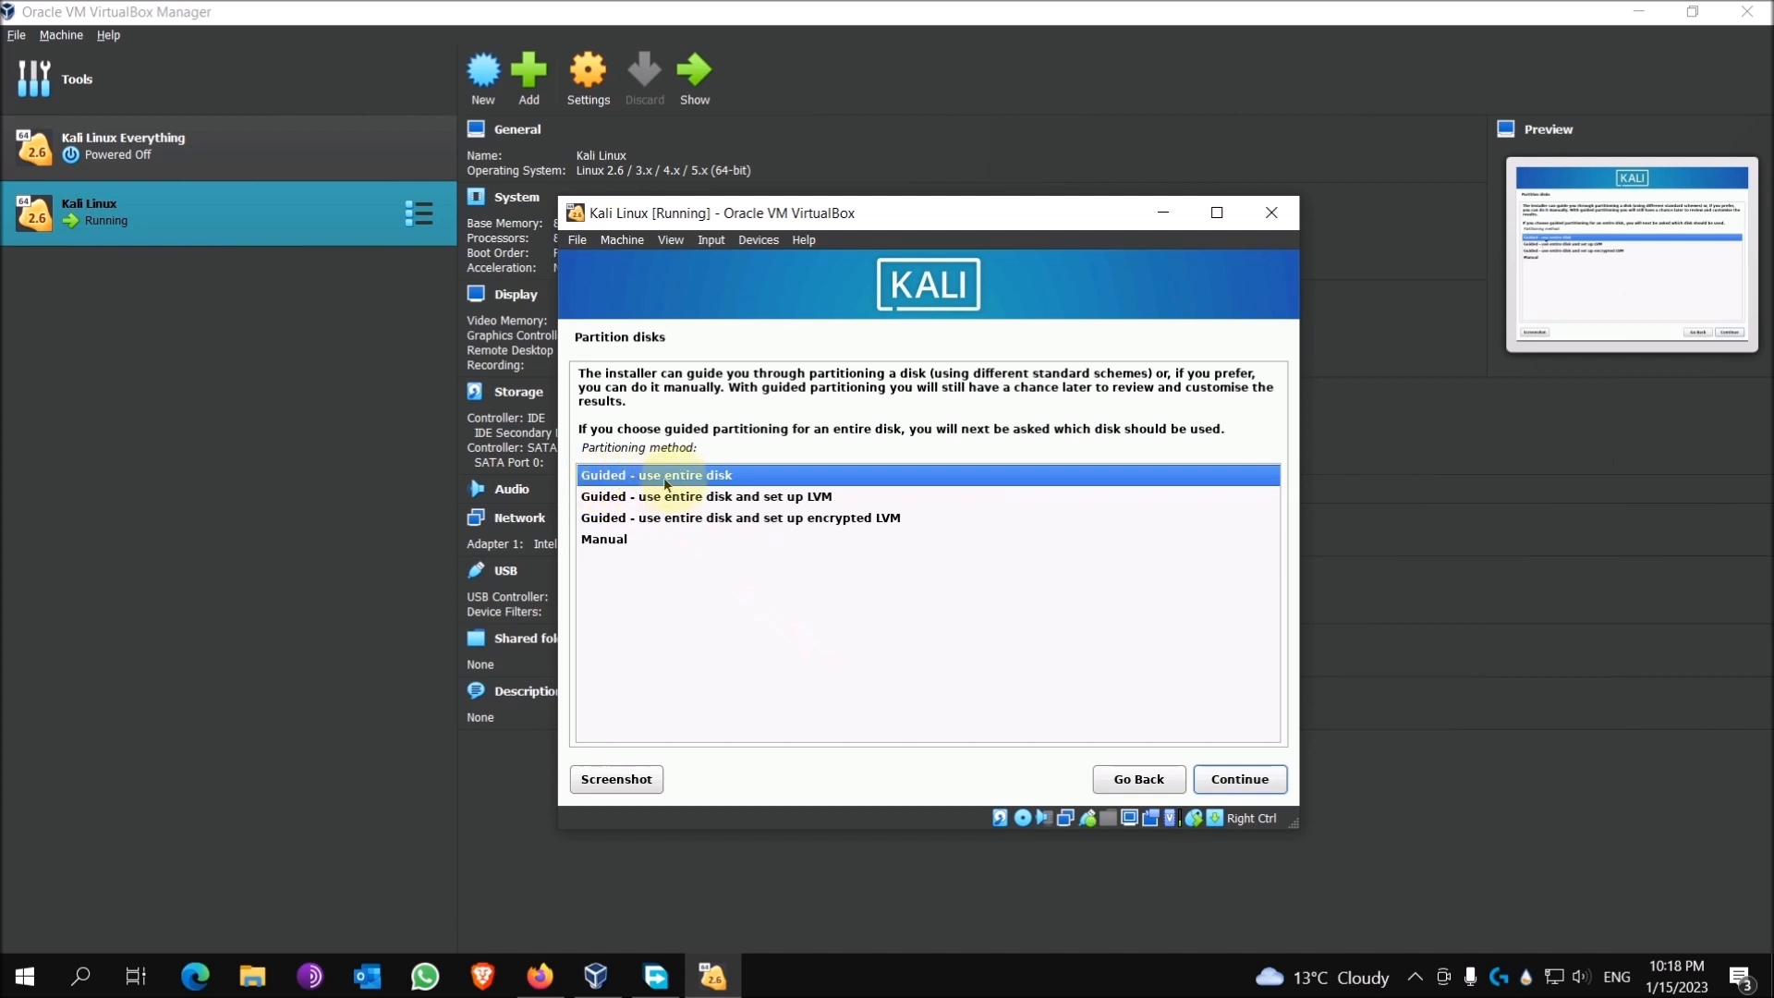
Step: Guided-partition the 53.7 GB SCSI3 sda disk with all files in one partition, then finish partitioning
{"action": "left_click", "coordinate": [1250, 781]}
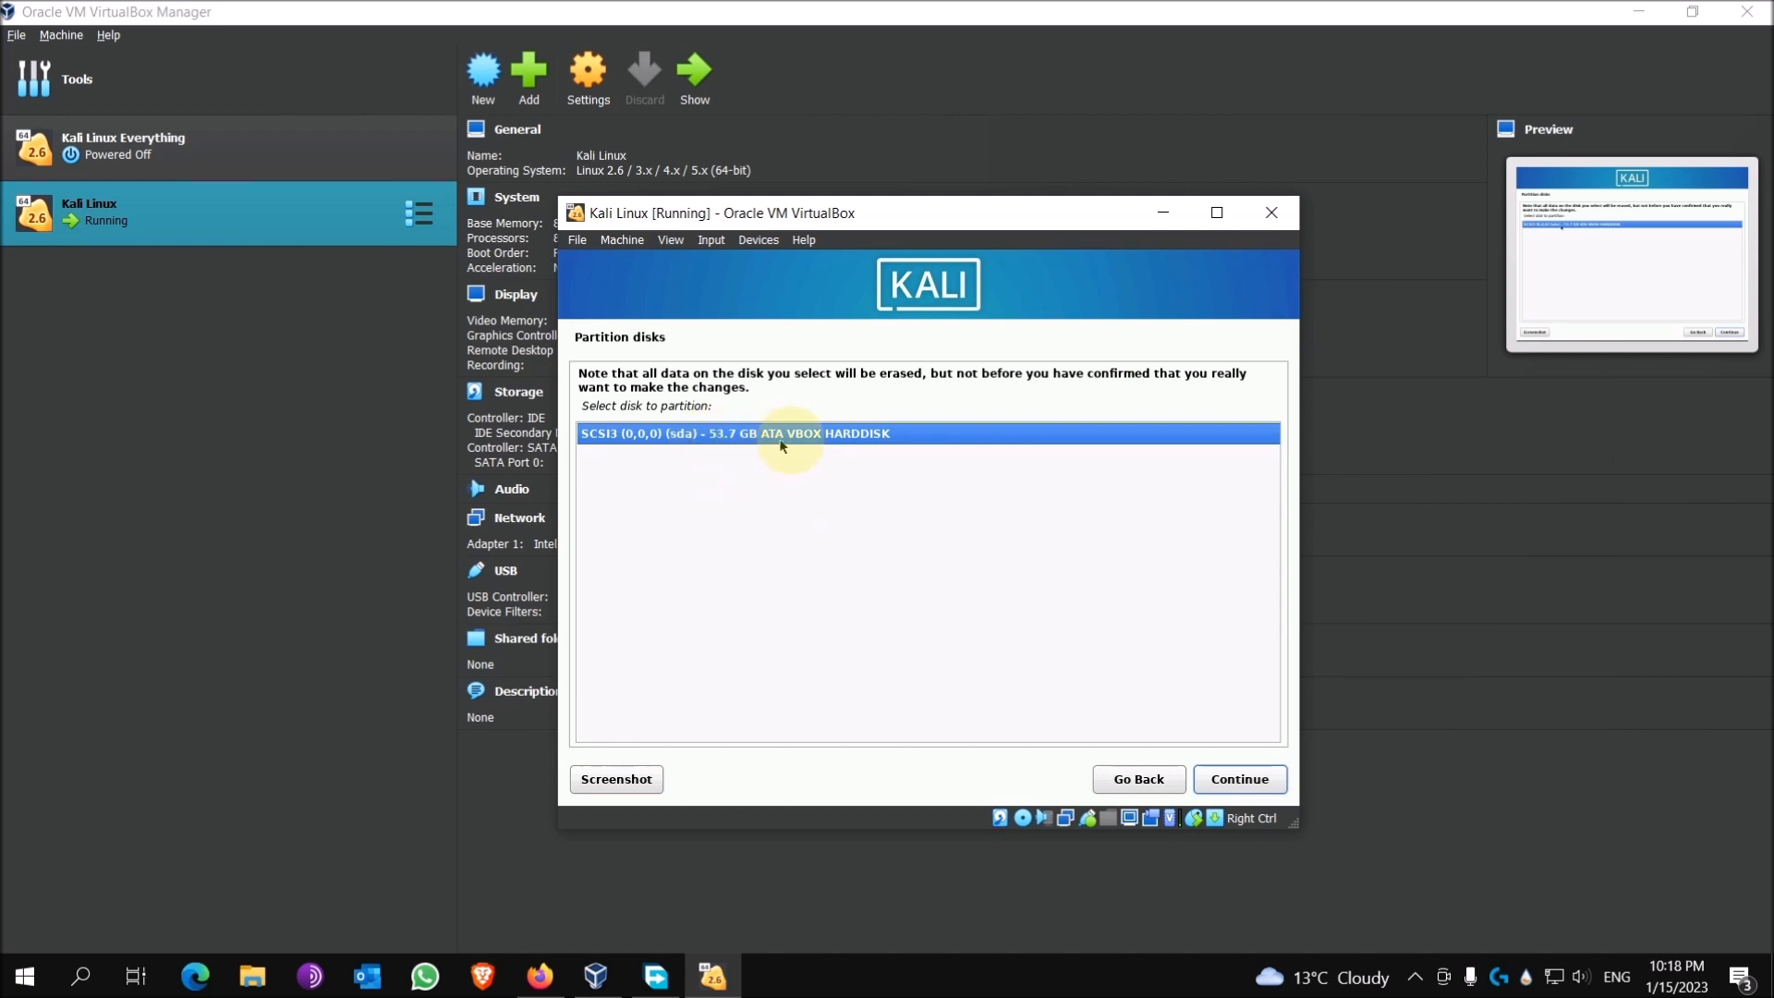
{"action": "left_click", "coordinate": [1240, 779]}
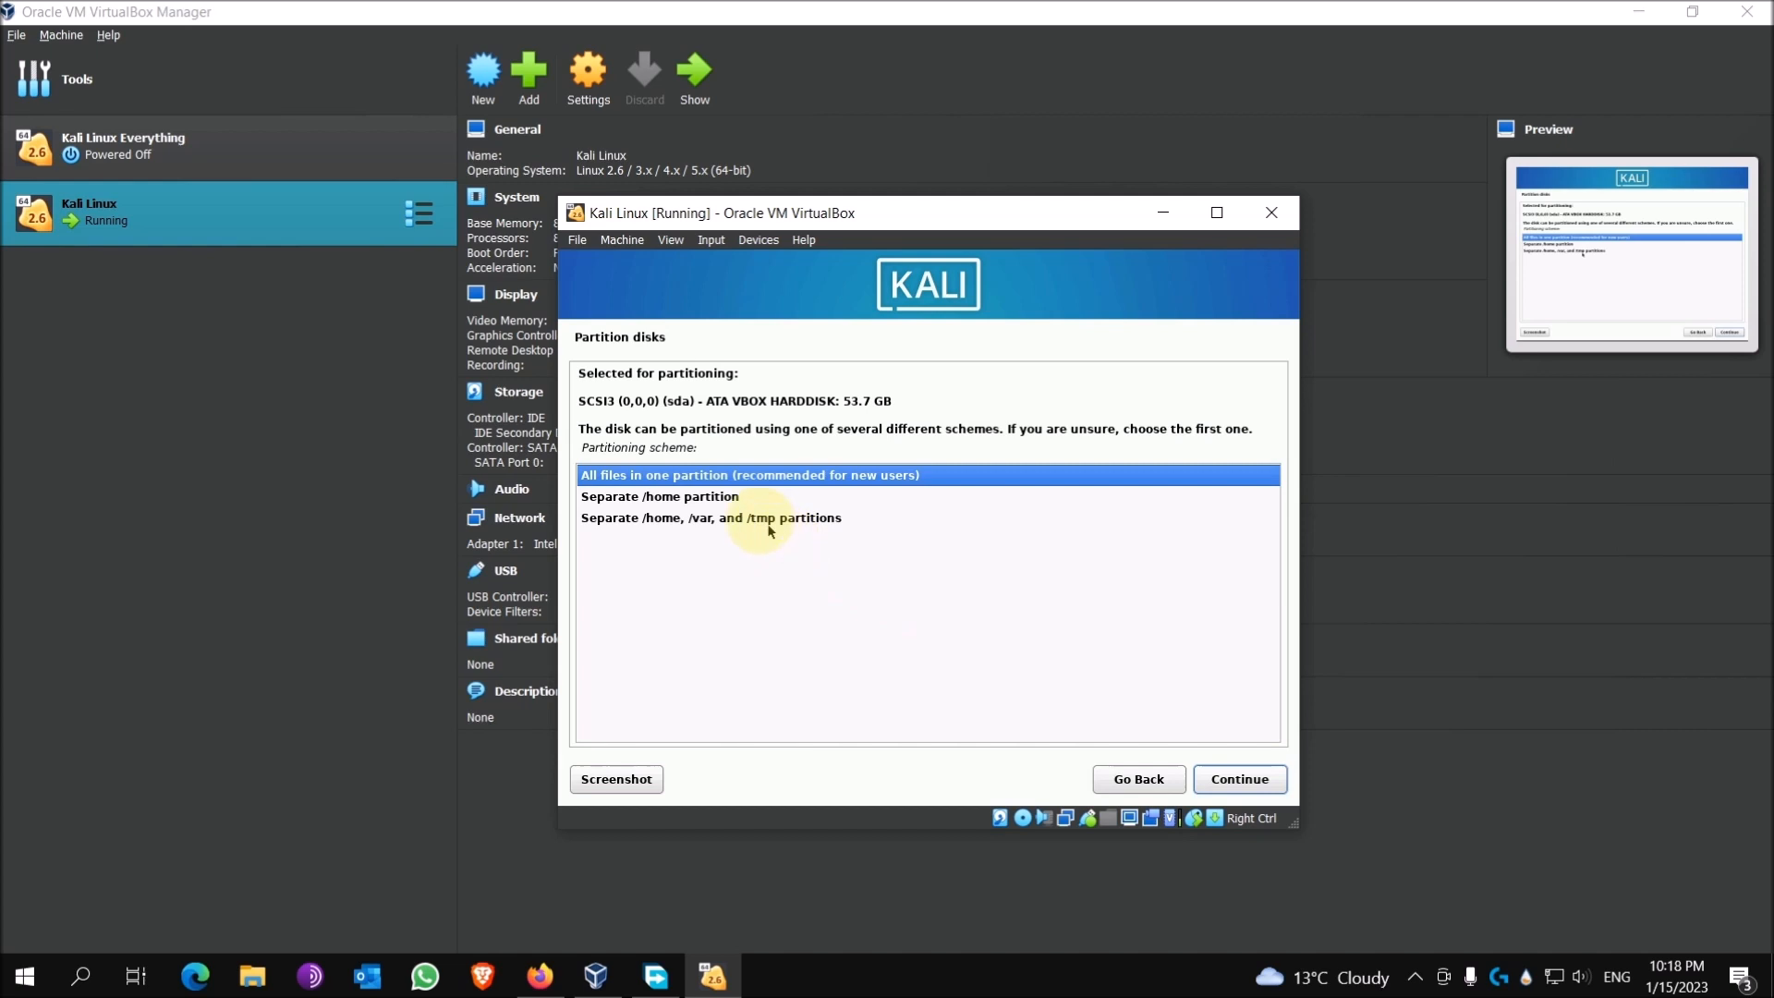
{"action": "left_click", "coordinate": [1240, 779]}
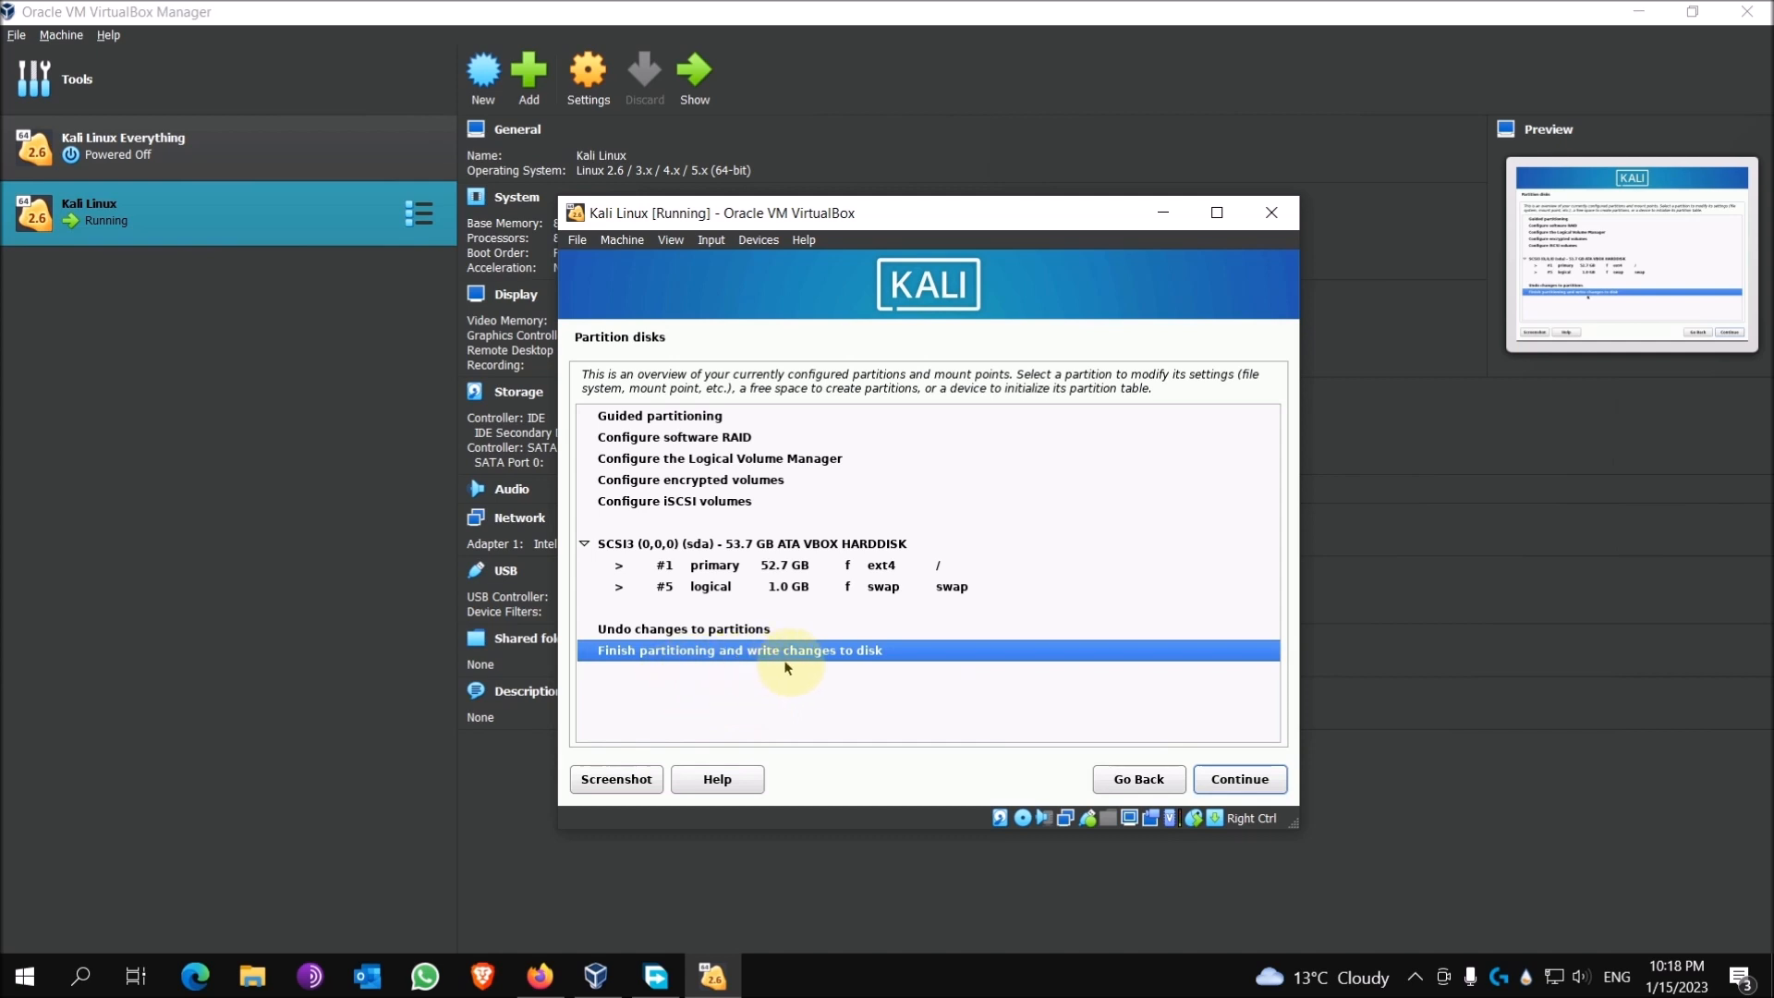
{"action": "left_click", "coordinate": [1237, 781]}
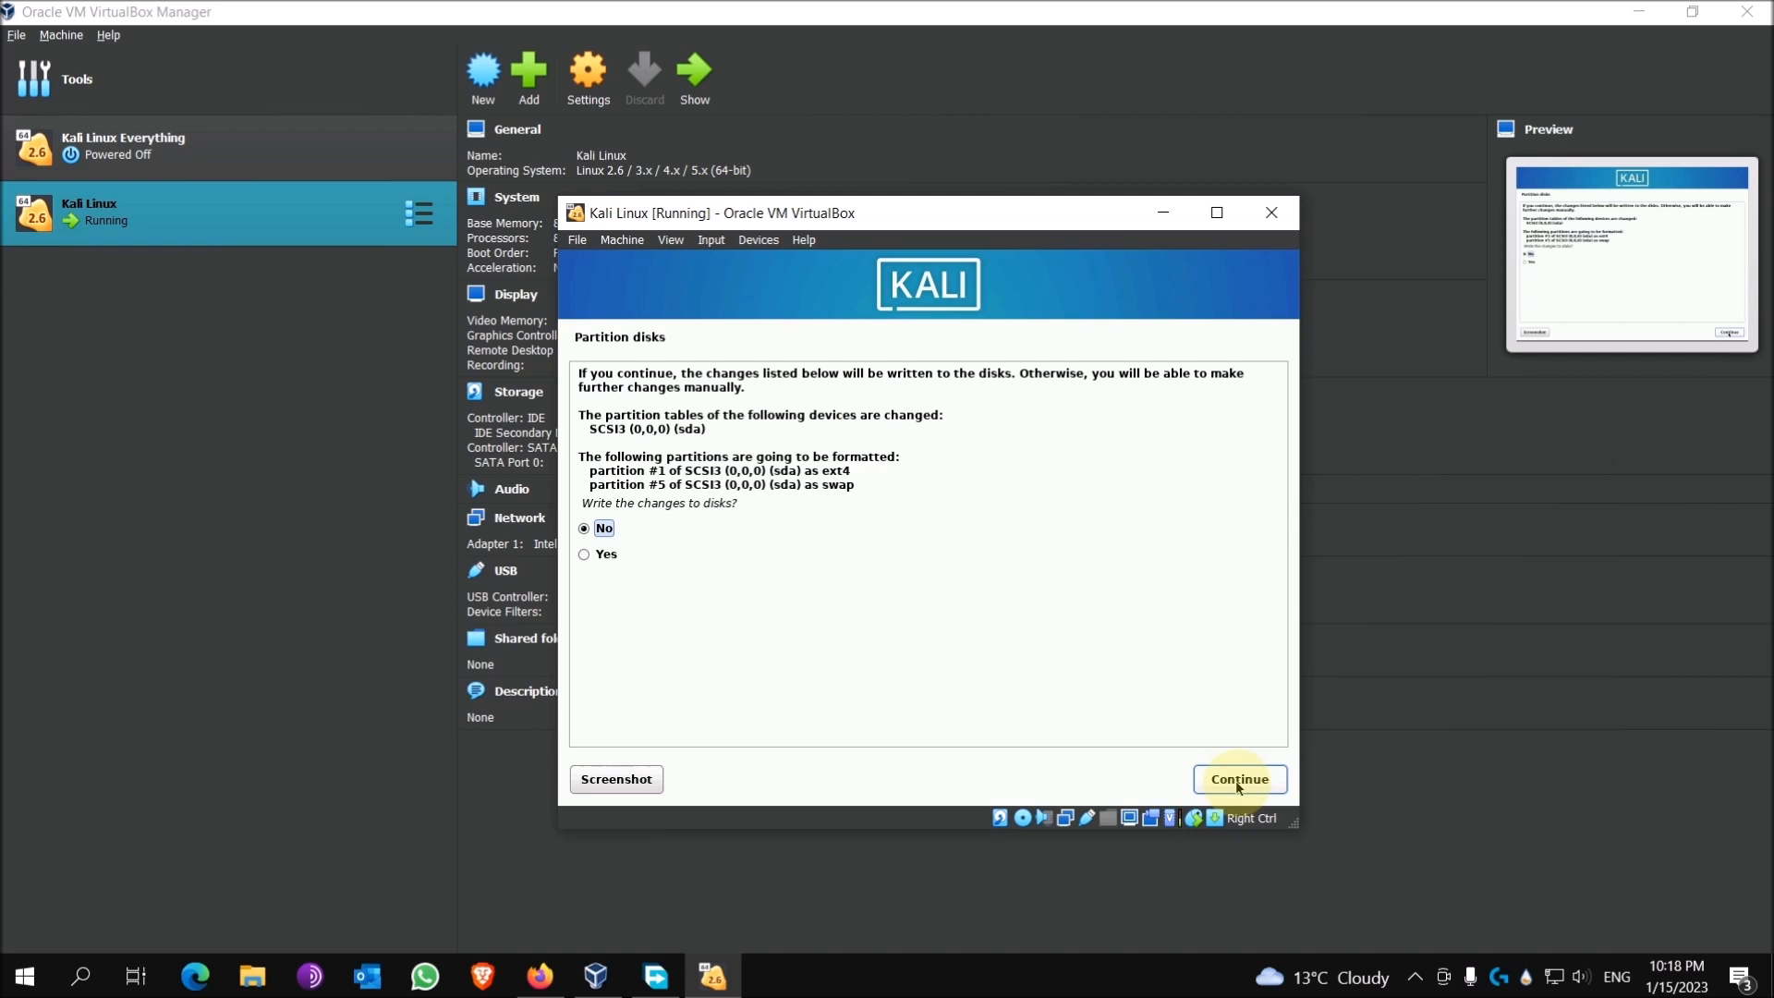
Step: Answer Yes to 'Write the changes to disks?' so the partitions get formatted
{"action": "left_click", "coordinate": [606, 556]}
{"action": "left_click", "coordinate": [1215, 775]}
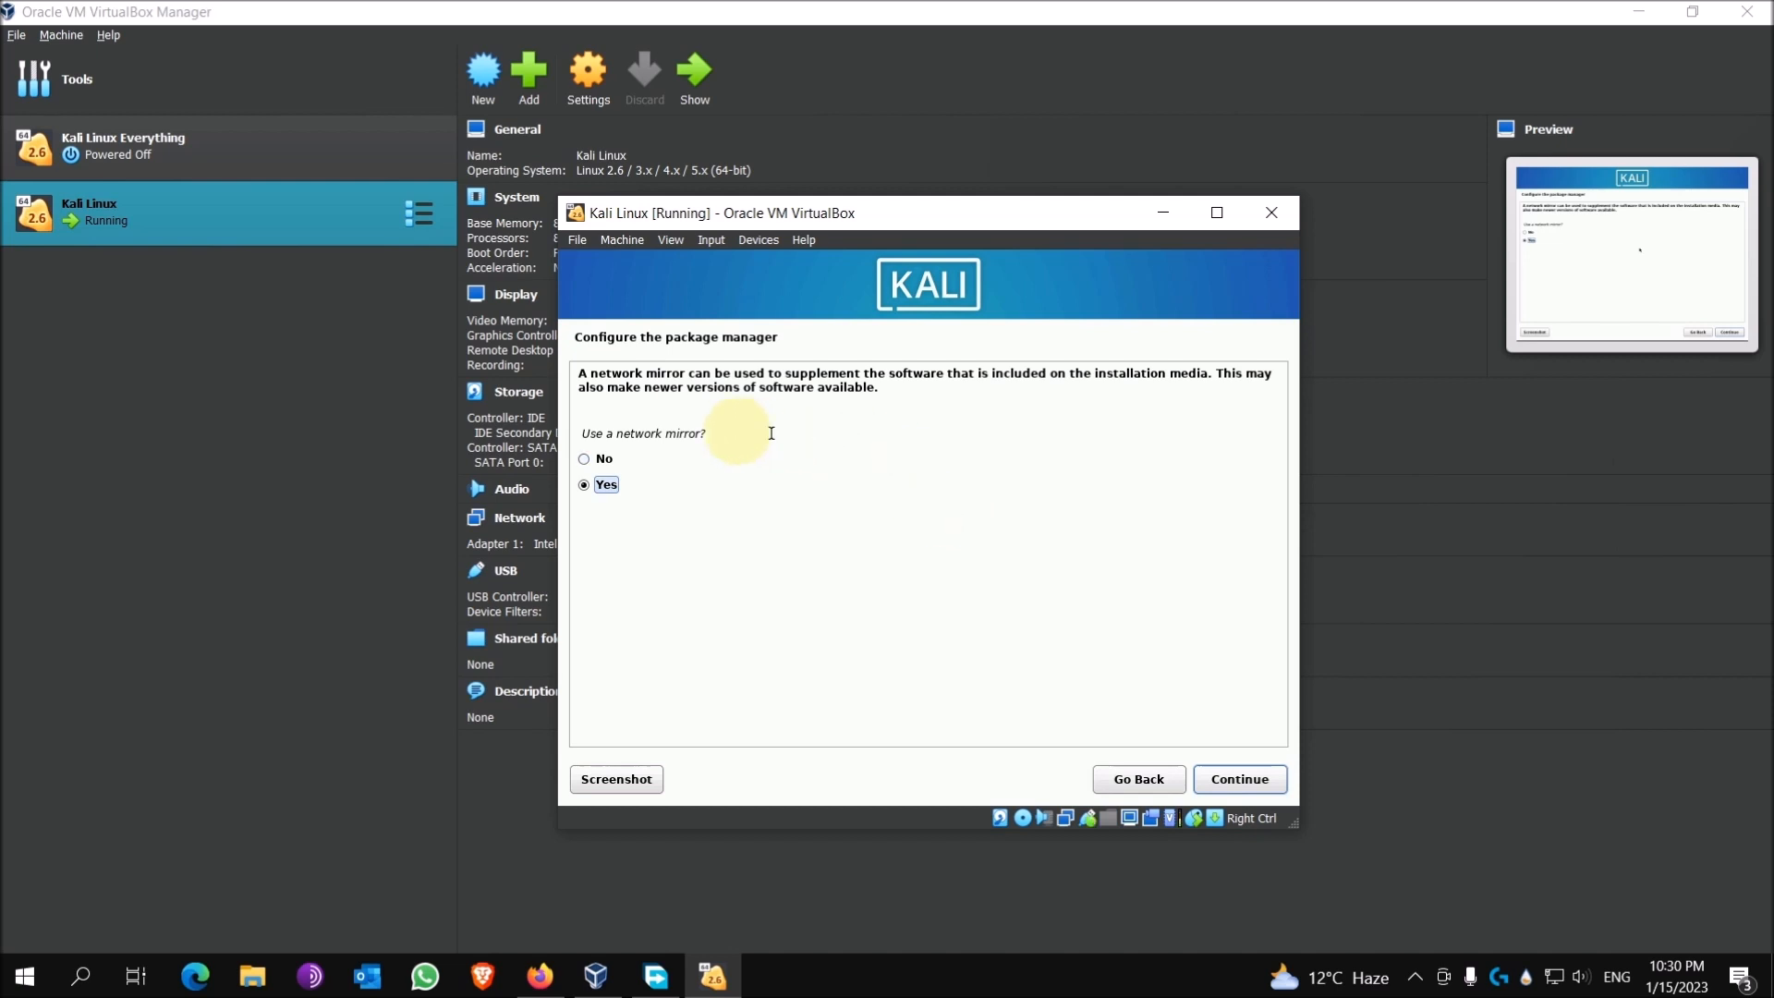
Step: Answer No to 'Use a network mirror?' for the package manager
{"action": "left_click", "coordinate": [604, 459]}
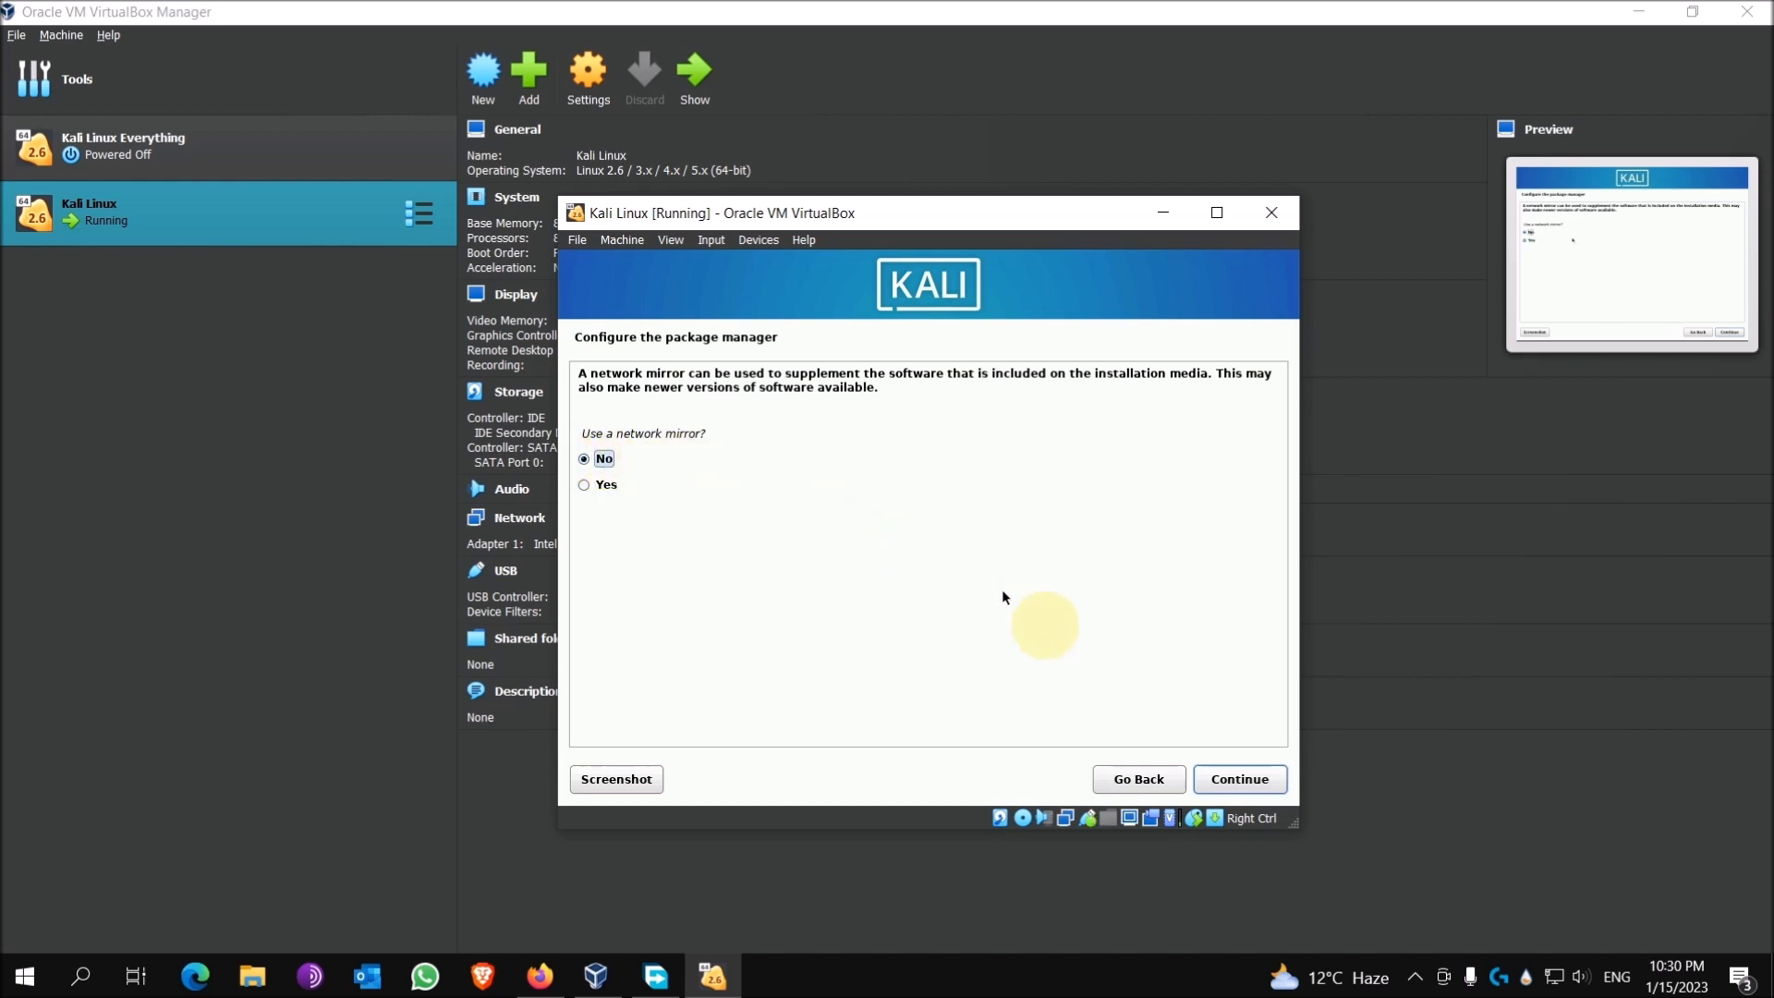
{"action": "left_click", "coordinate": [1230, 782]}
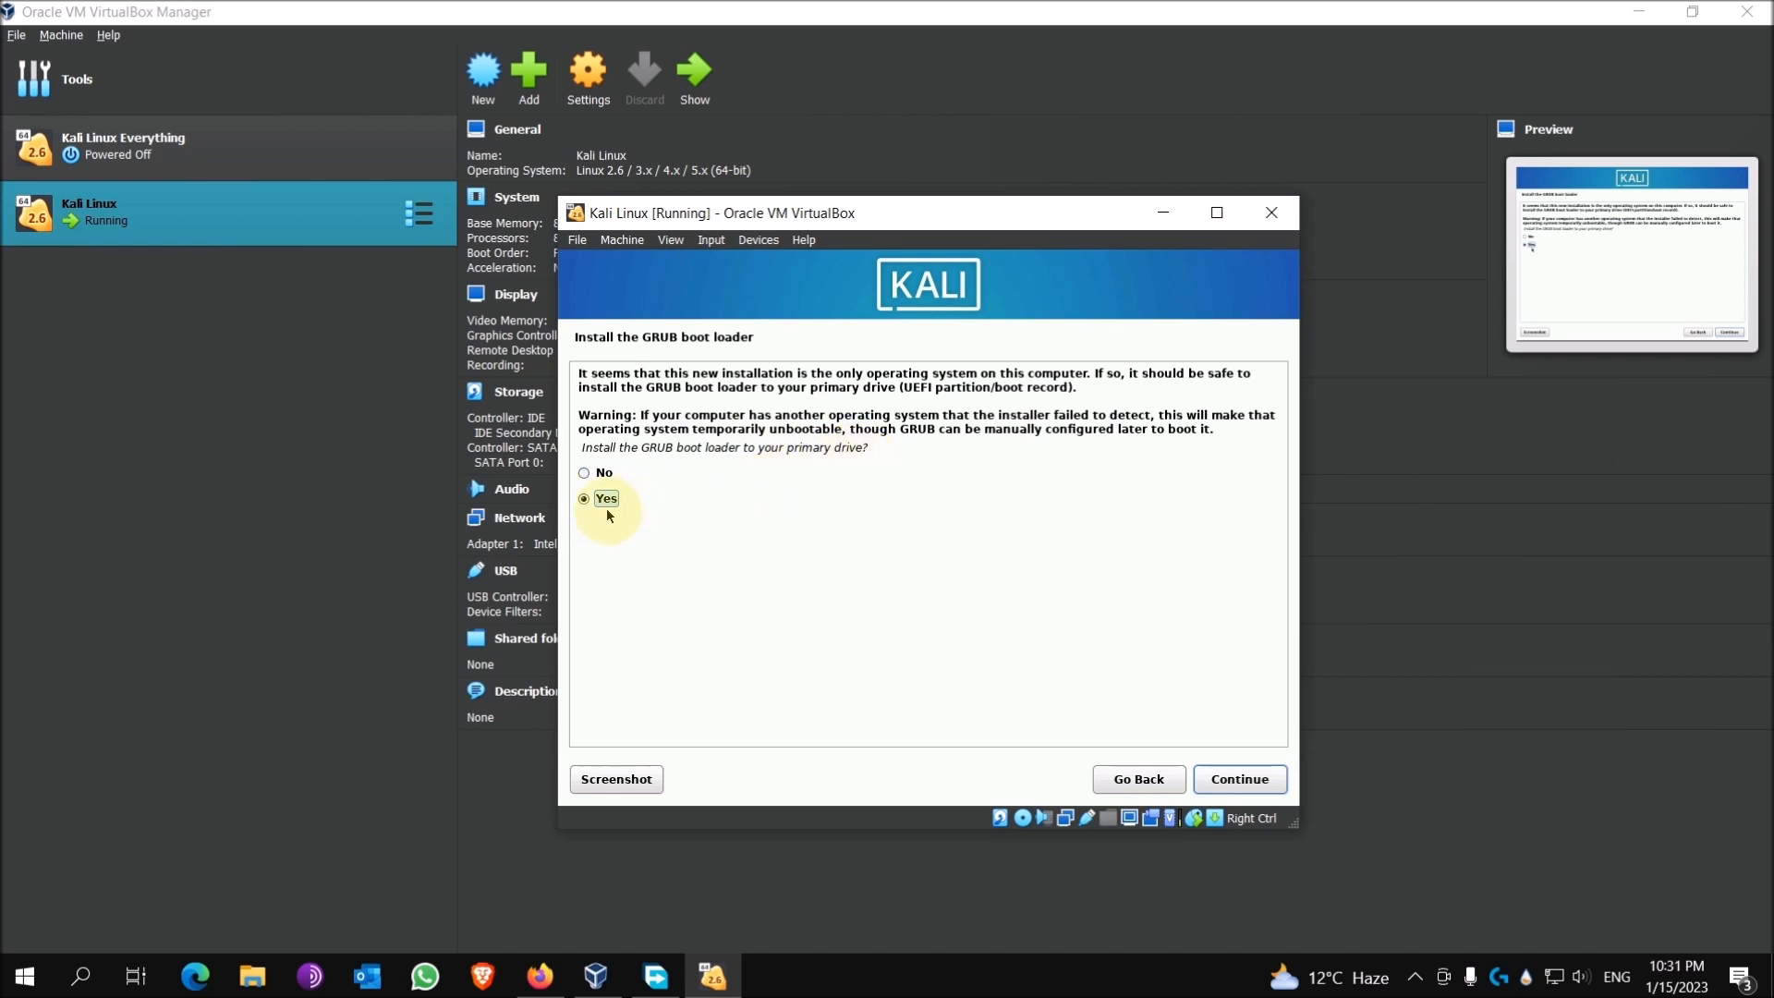
Step: Install the GRUB boot loader to /dev/sda and let the installation finish
{"action": "left_click", "coordinate": [1233, 782]}
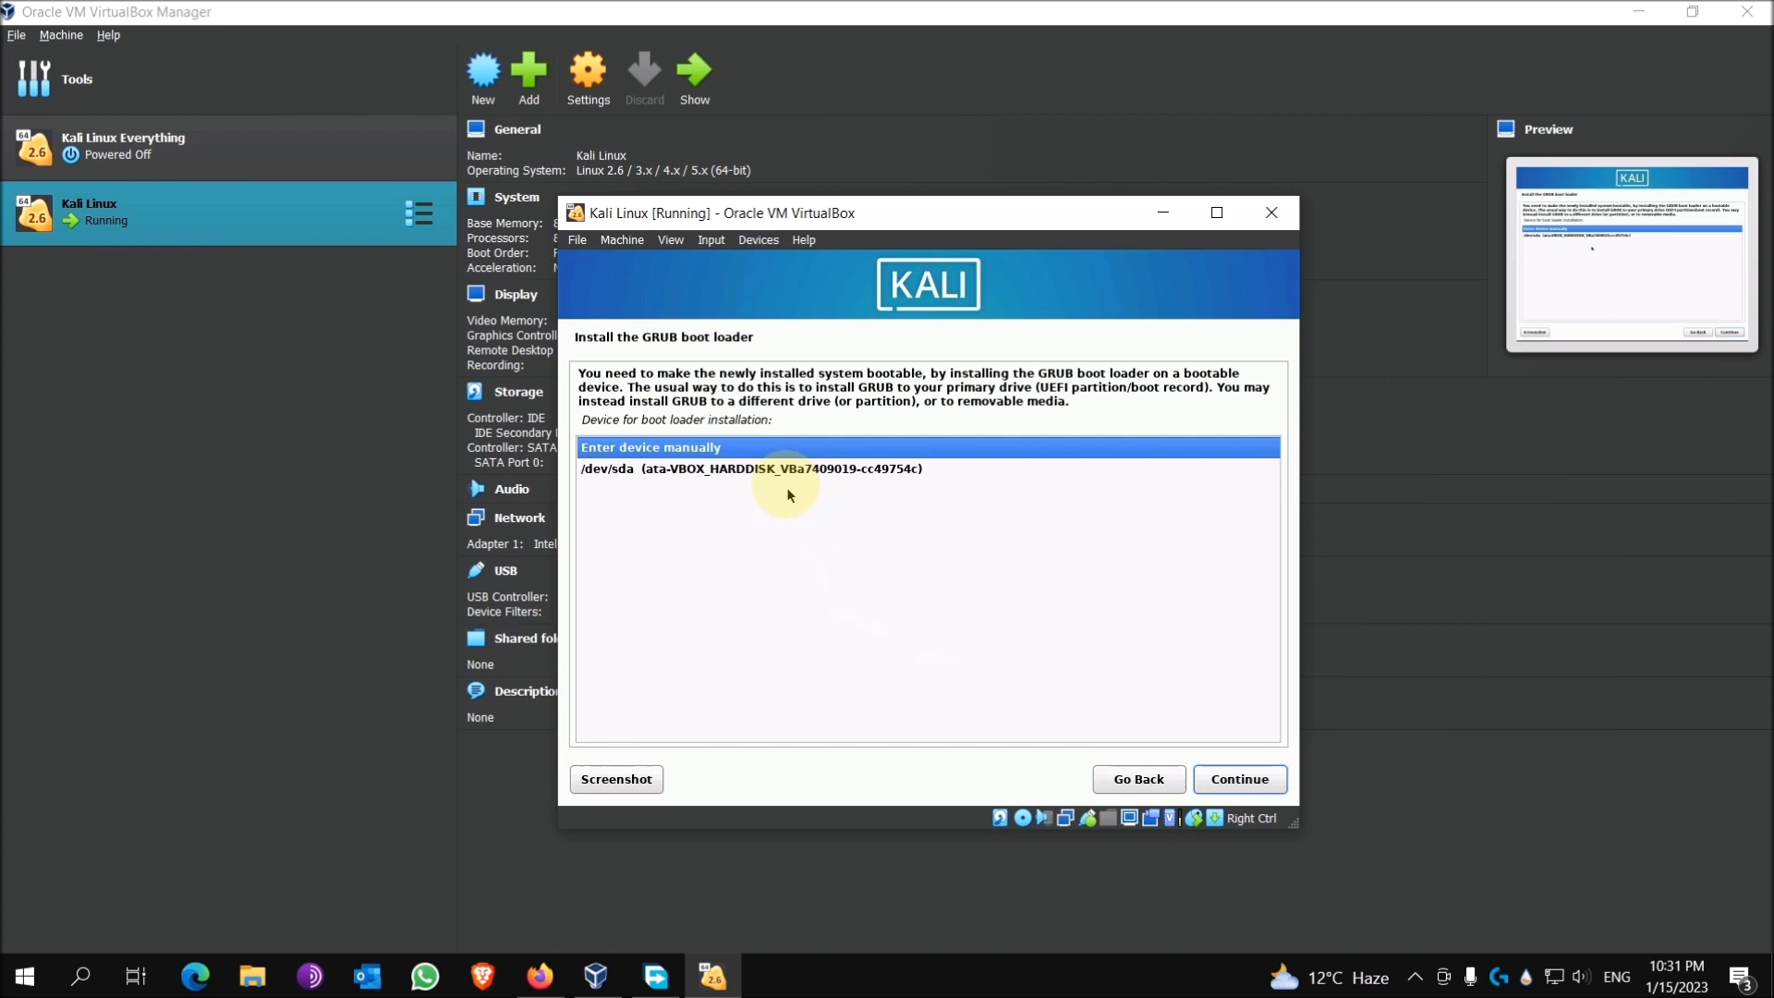
{"action": "left_click", "coordinate": [777, 470]}
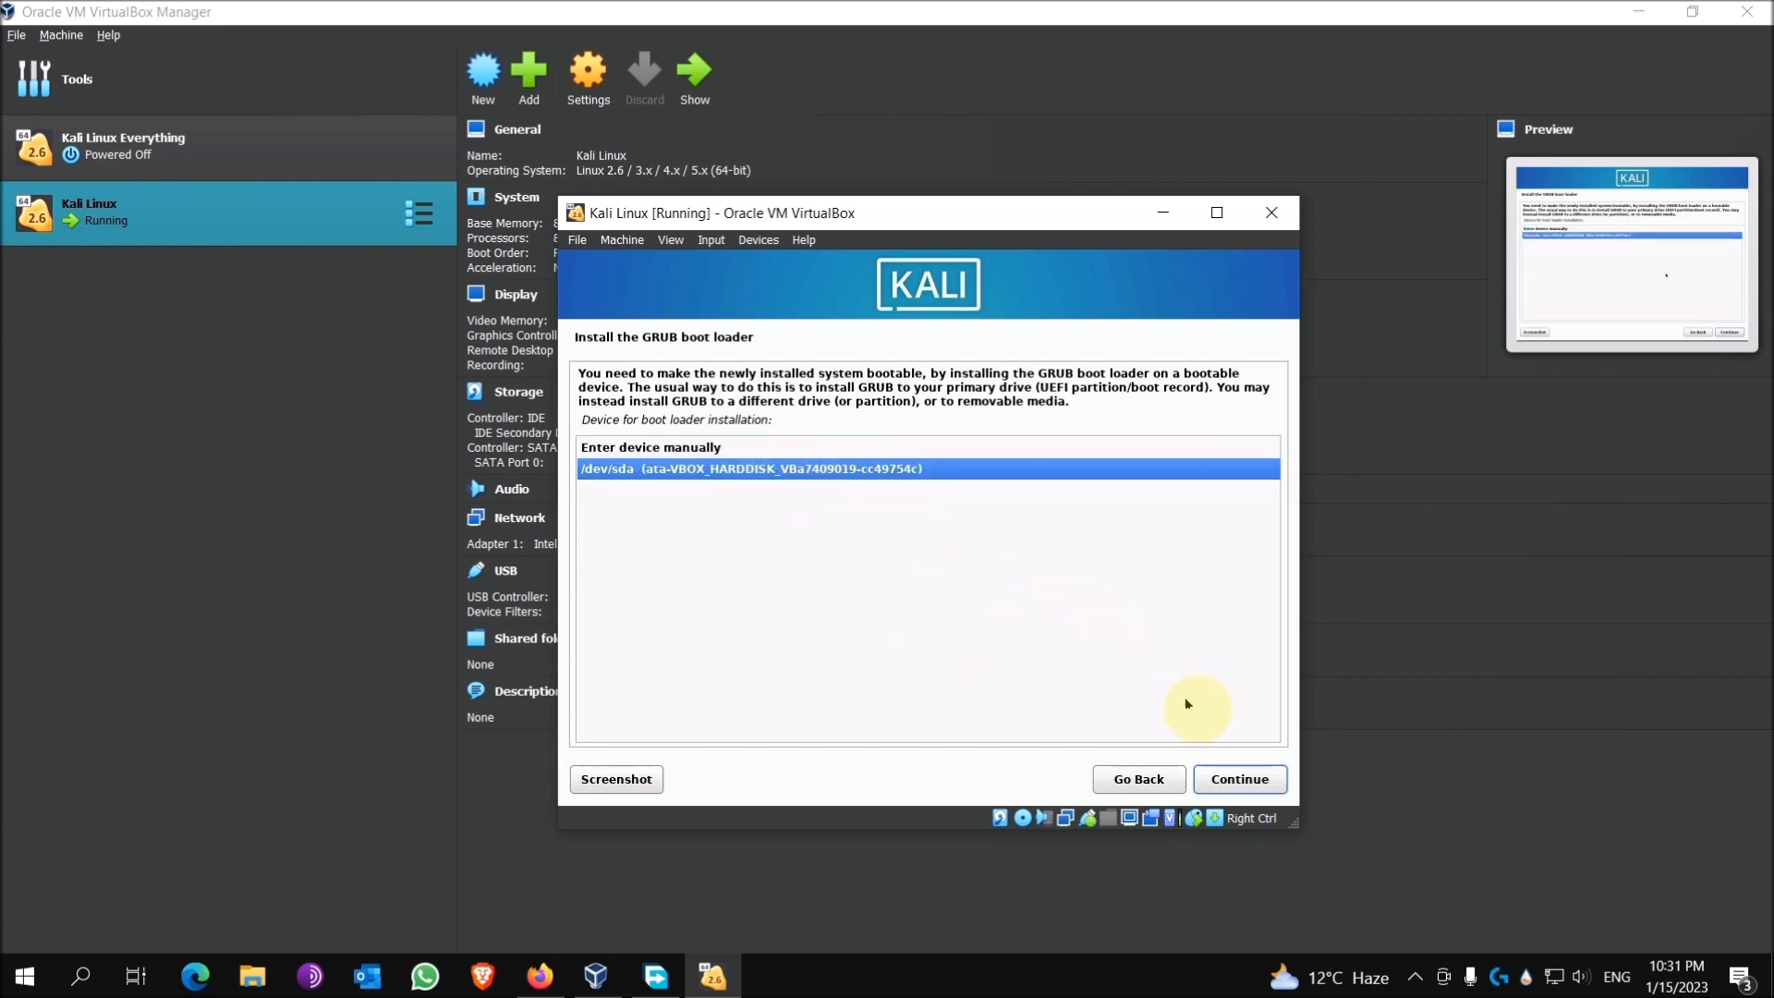
{"action": "left_click", "coordinate": [1239, 782]}
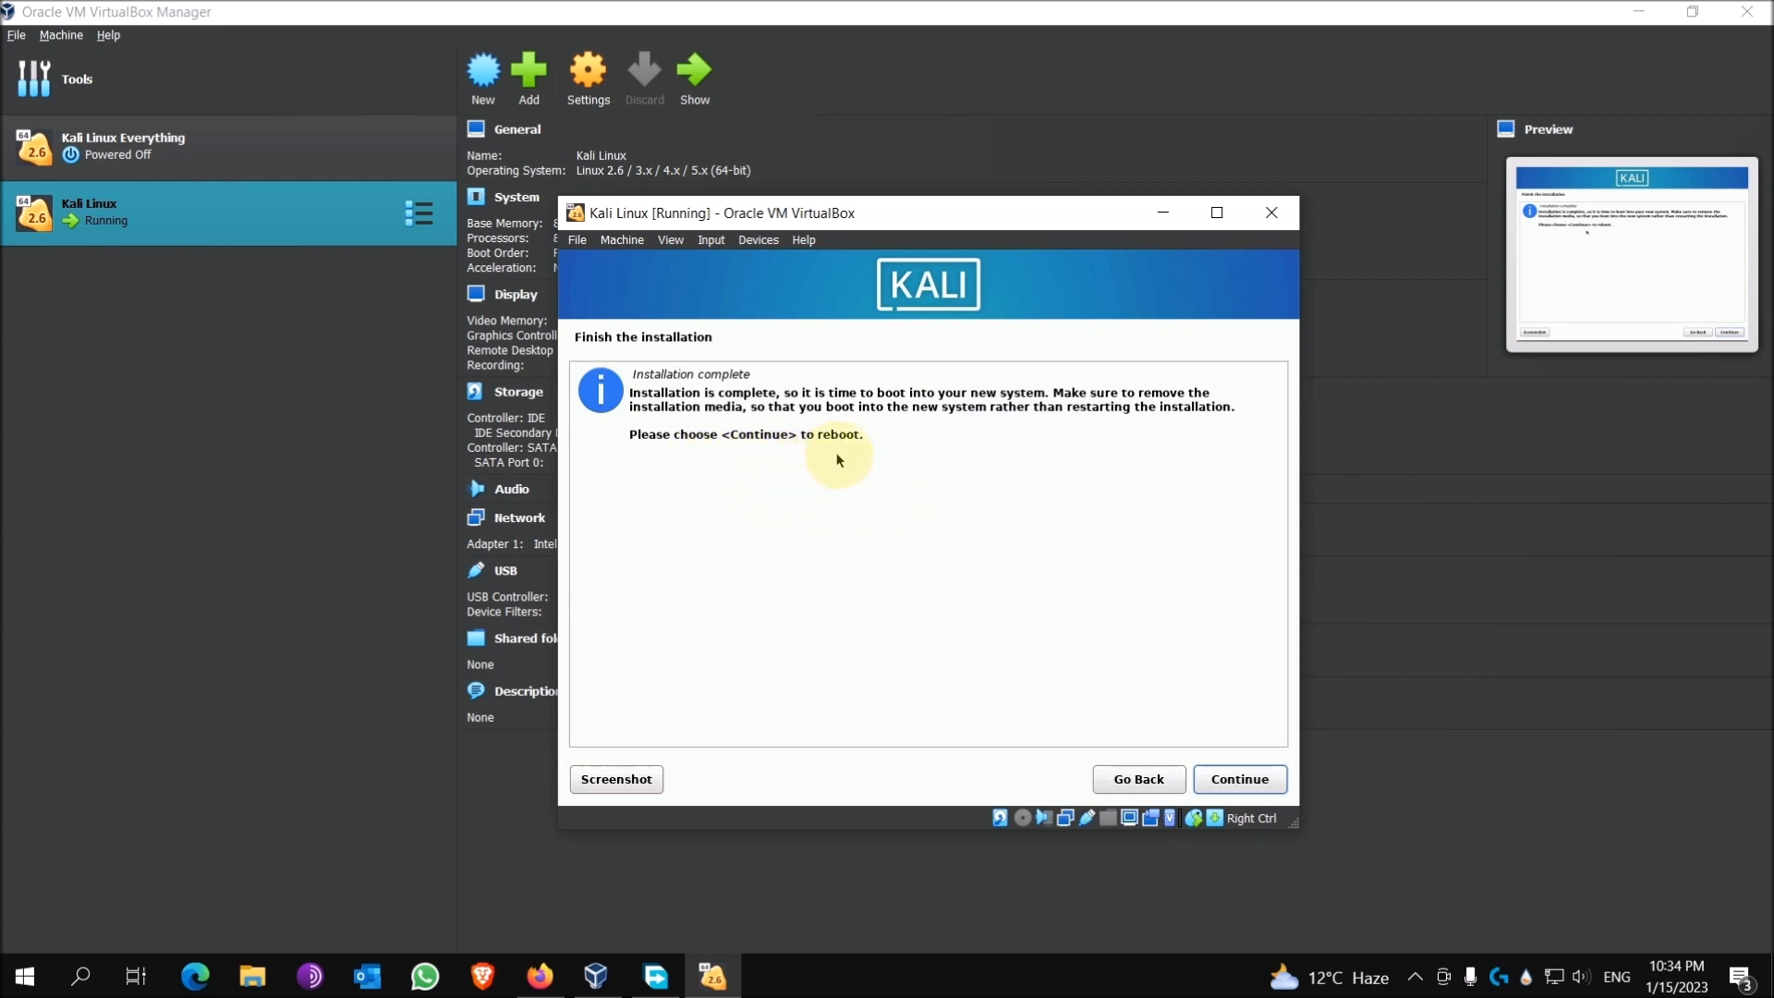
Step: Continue past the Installation complete screen to reboot into Kali
{"action": "left_click", "coordinate": [1240, 778]}
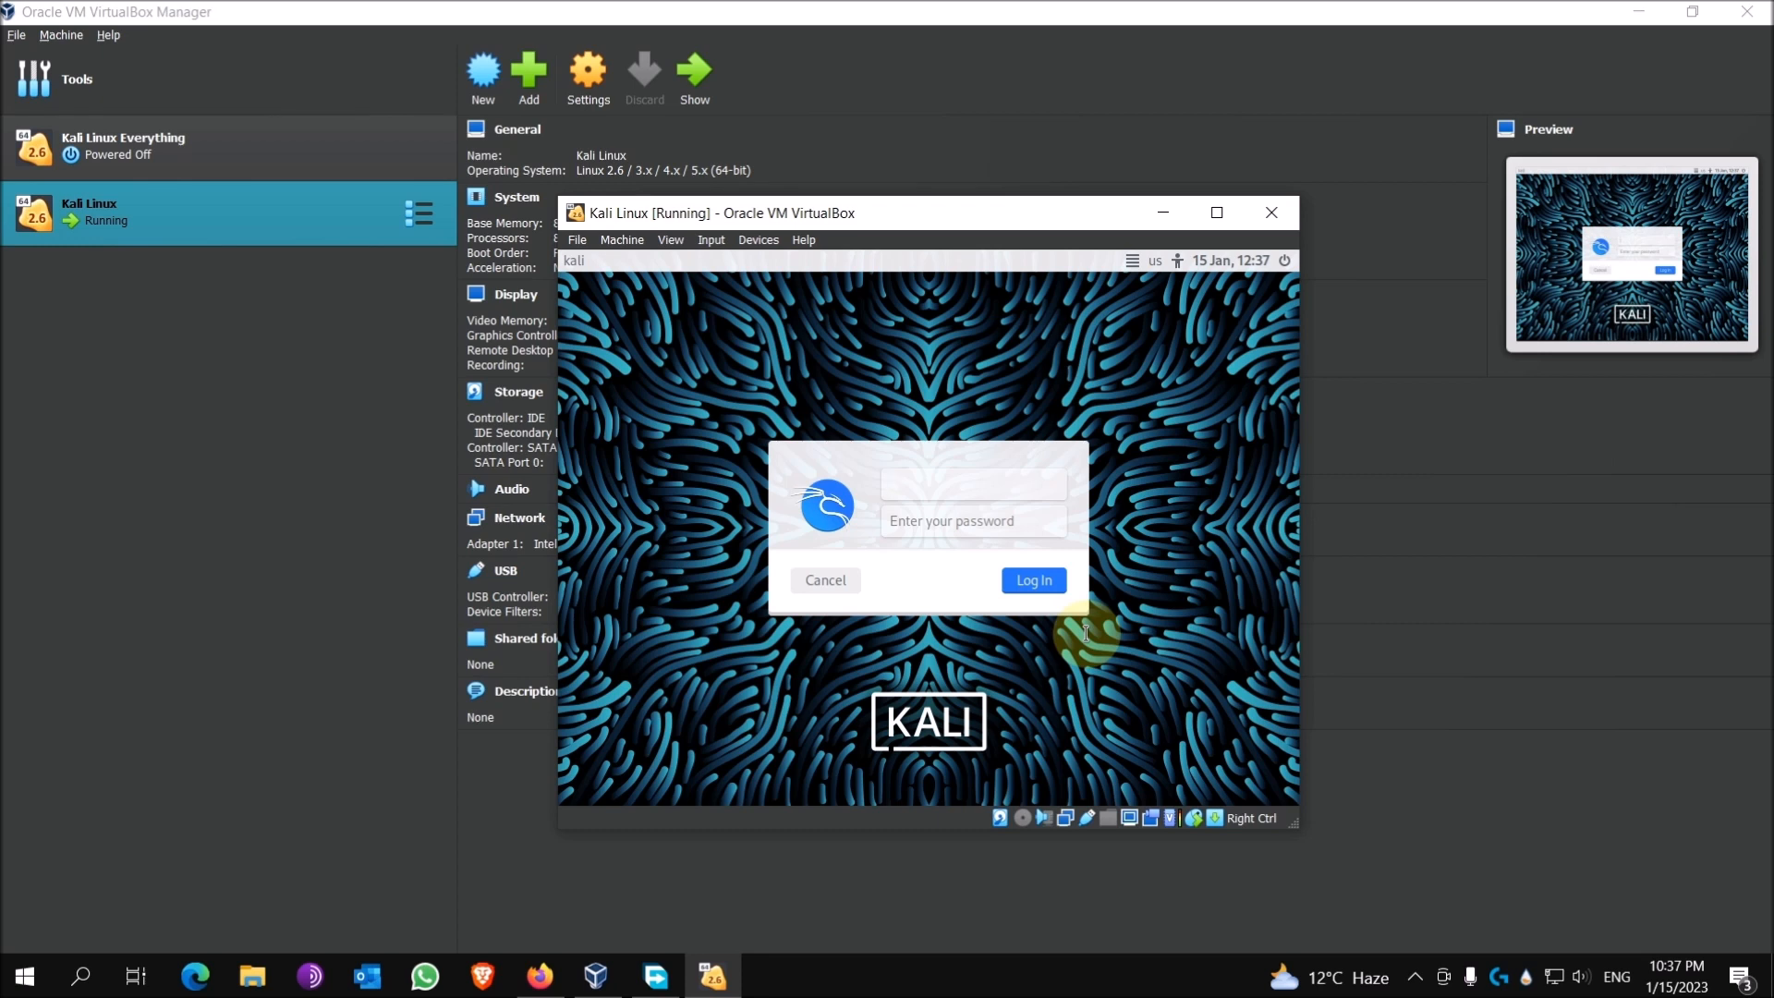
Step: Log in to the Kali desktop with the account's username and password
{"action": "key", "text": "Tab"}
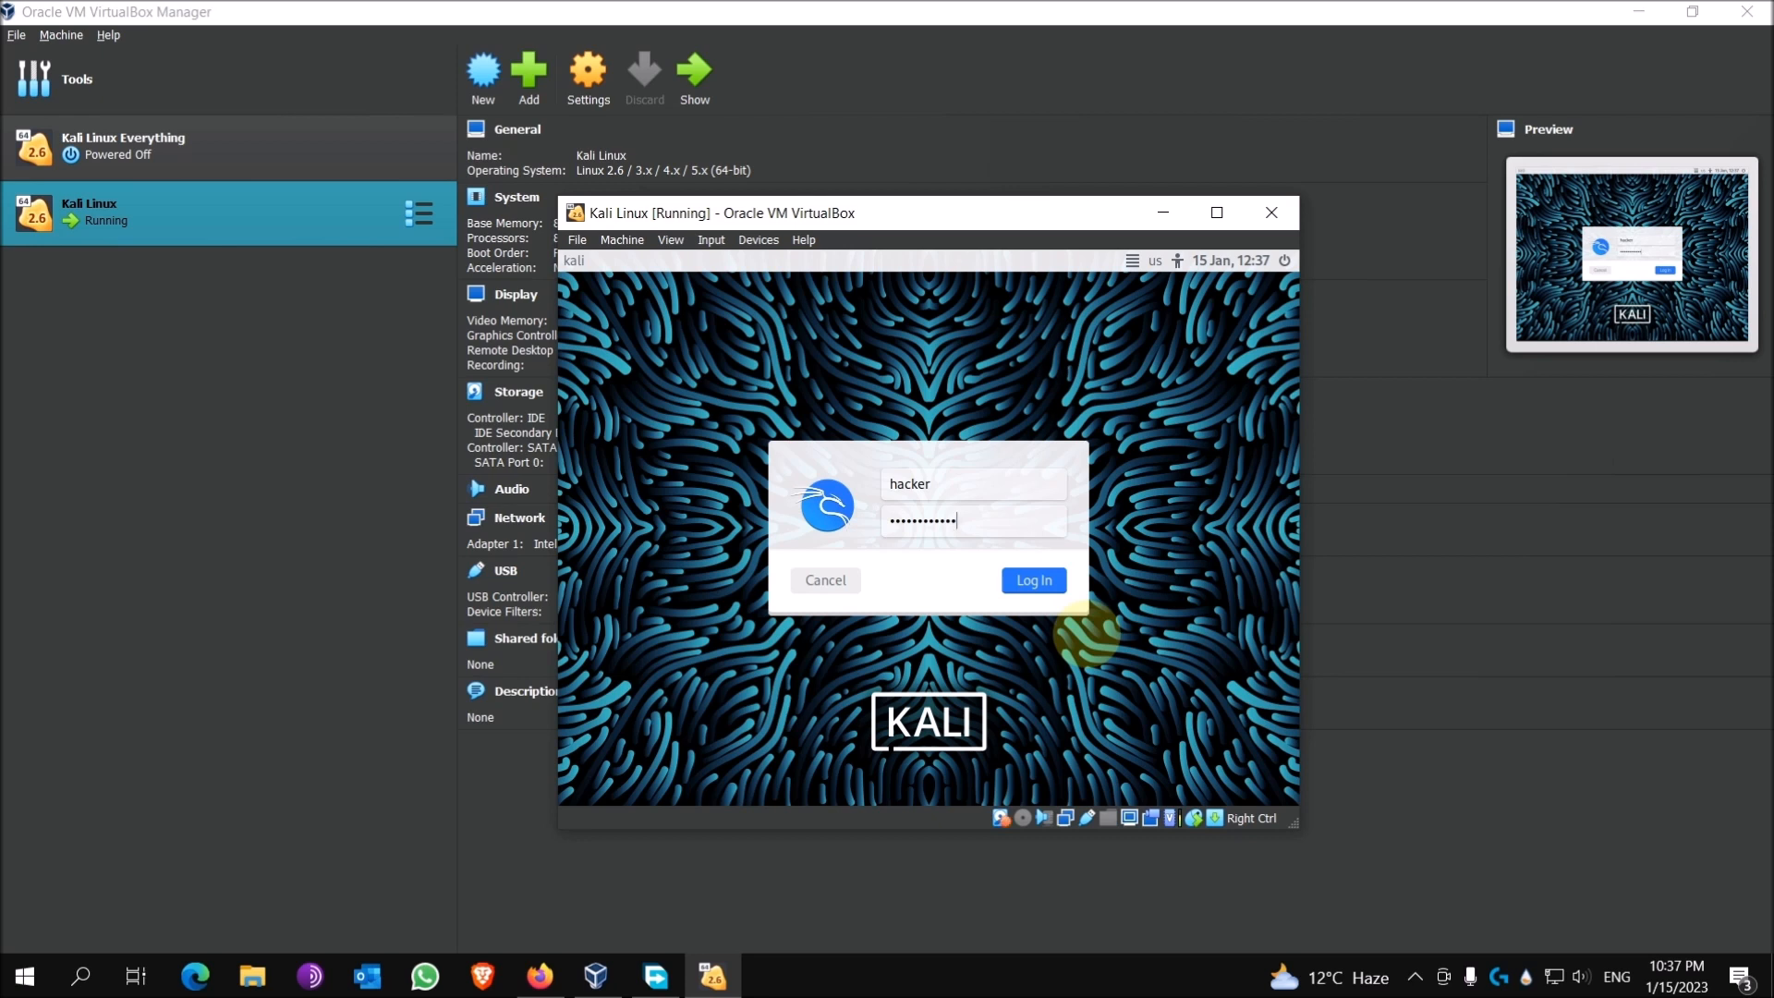
{"action": "left_click", "coordinate": [1030, 582]}
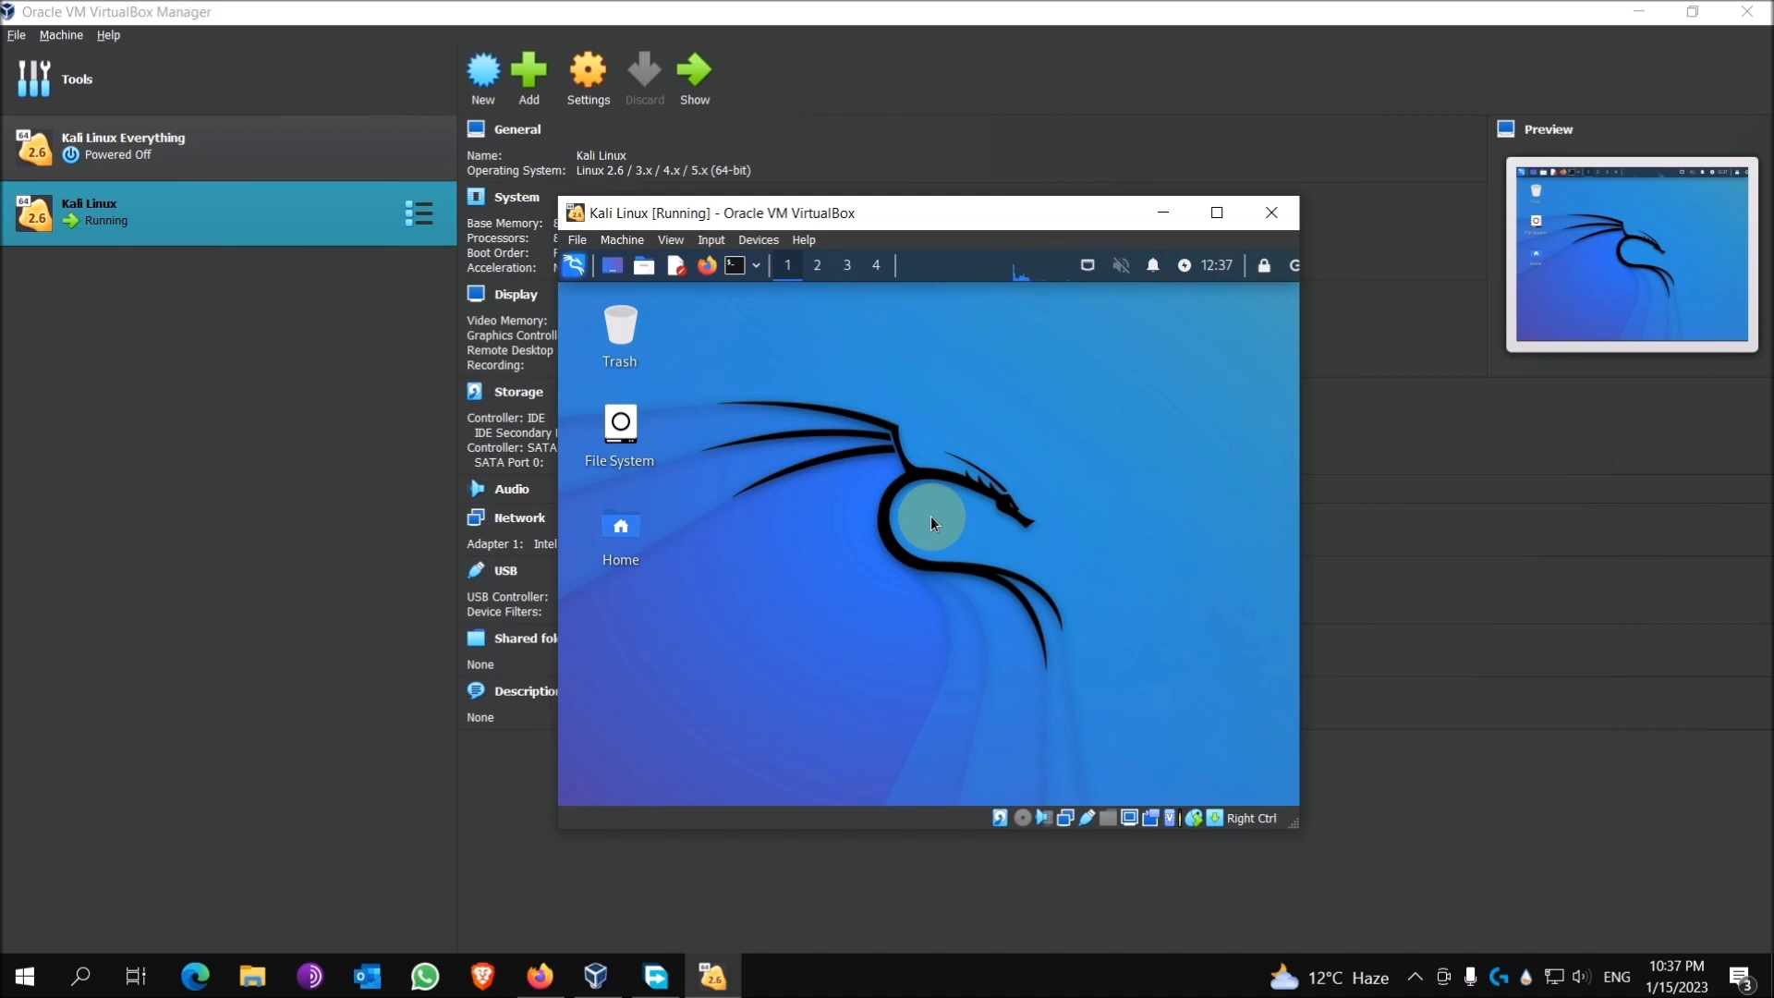
{"action": "left_click", "coordinate": [757, 241]}
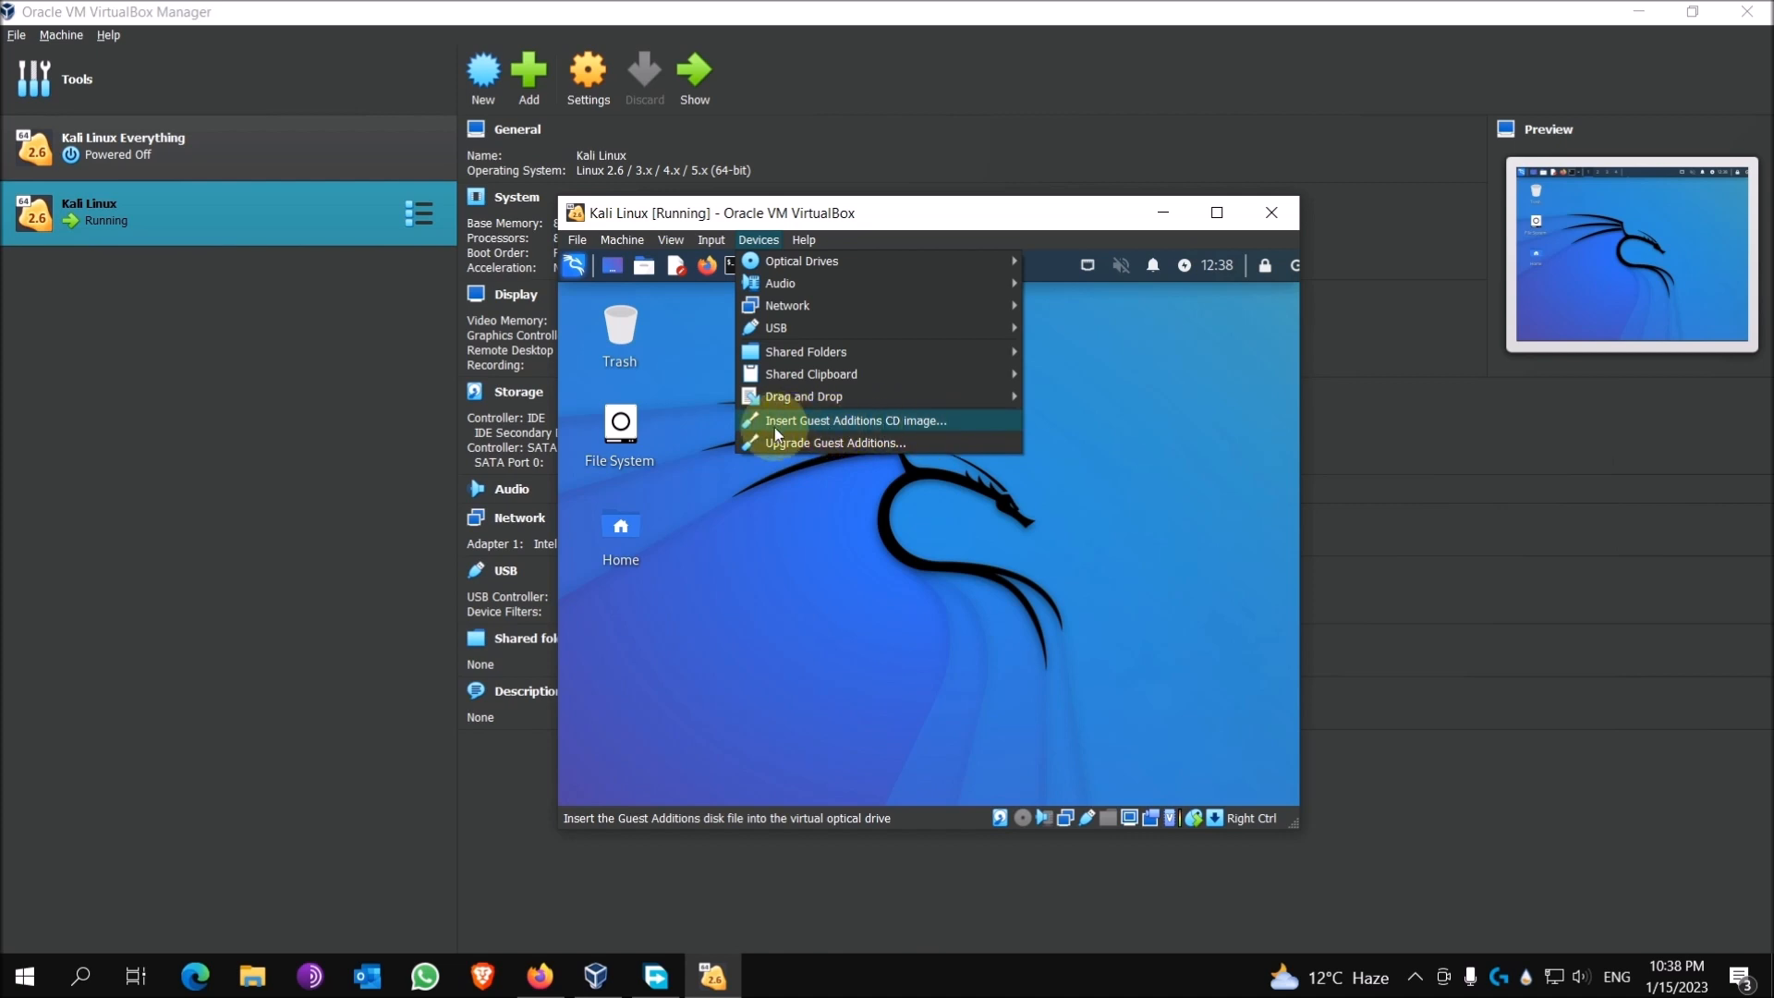
Step: Insert the Guest Additions CD and set Shared Clipboard and Drag and Drop to Bidirectional
{"action": "left_click", "coordinate": [953, 422]}
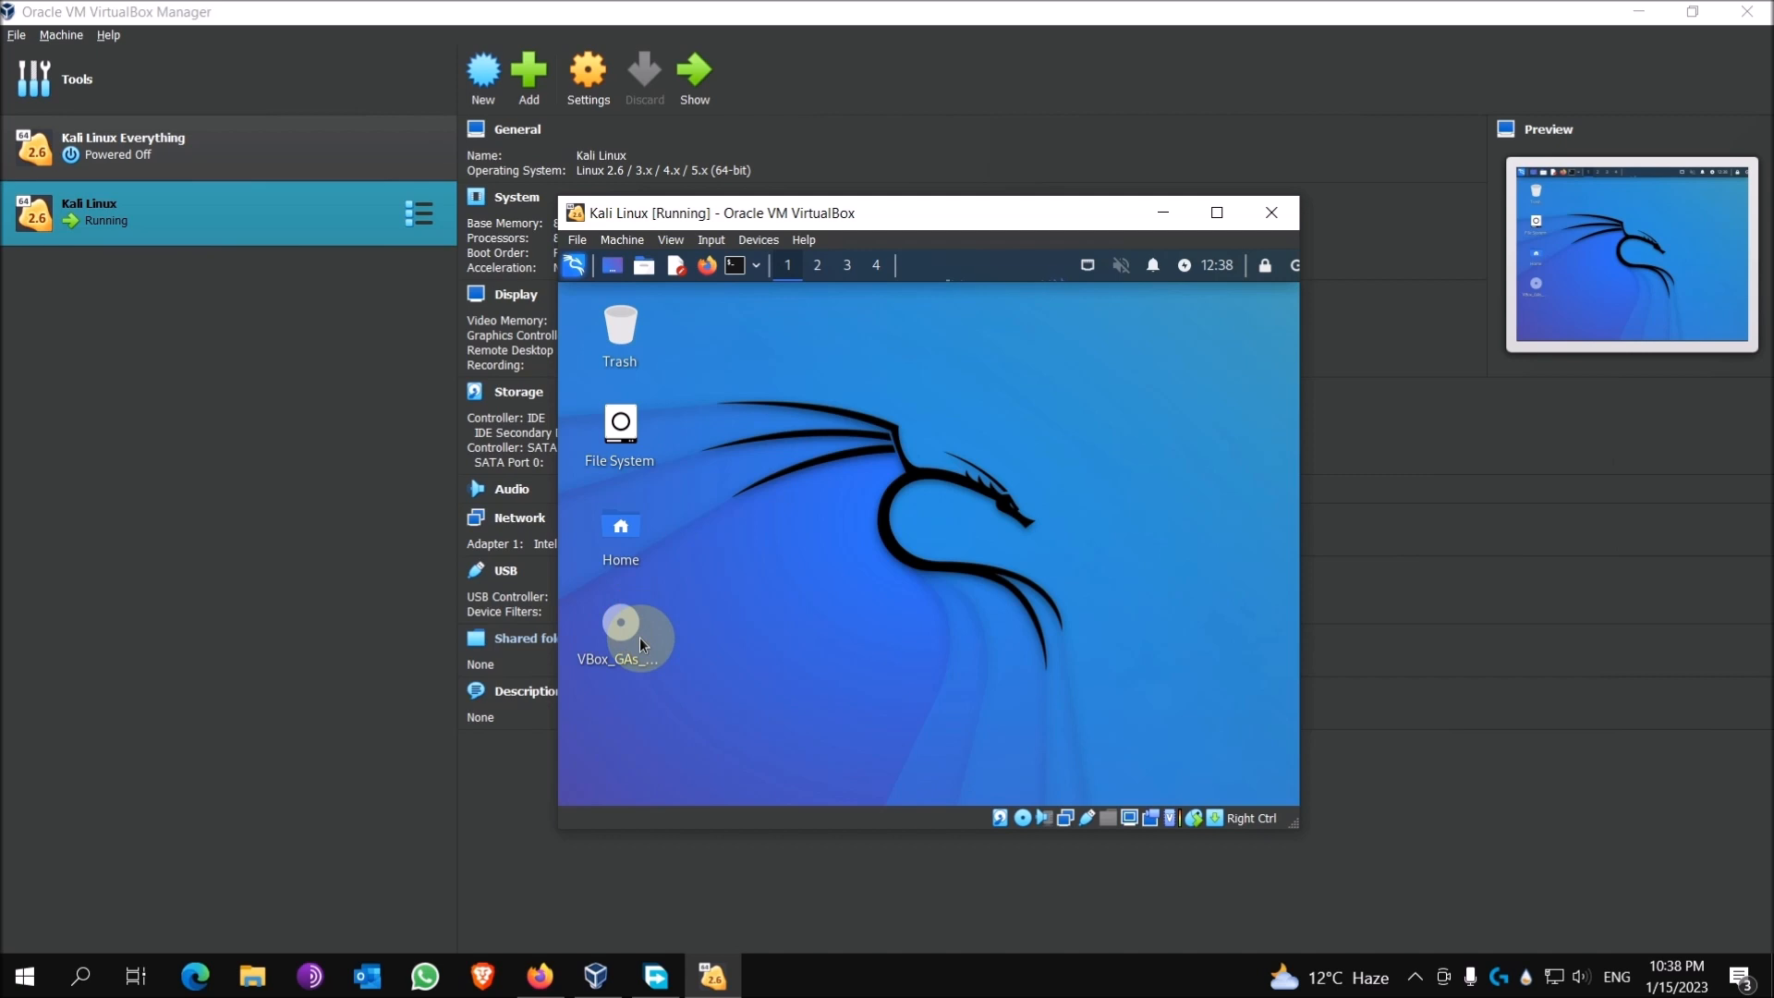
{"action": "left_click", "coordinate": [756, 243]}
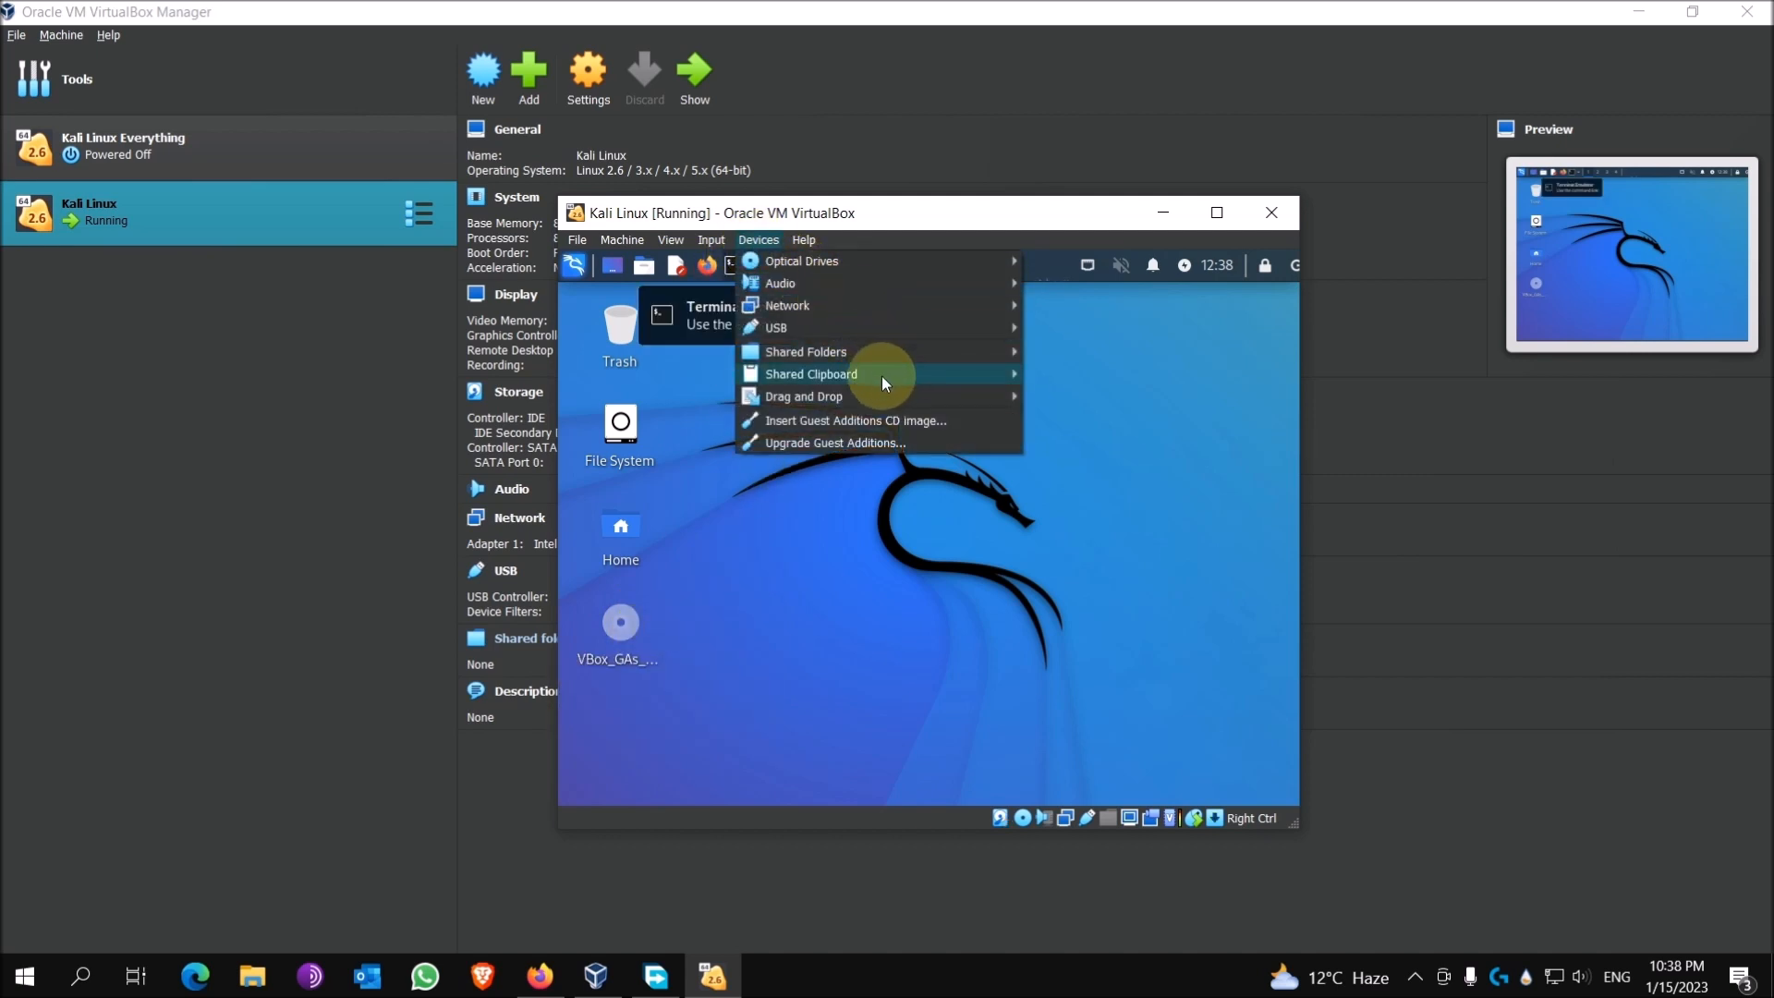
{"action": "mouse_move", "coordinate": [800, 379]}
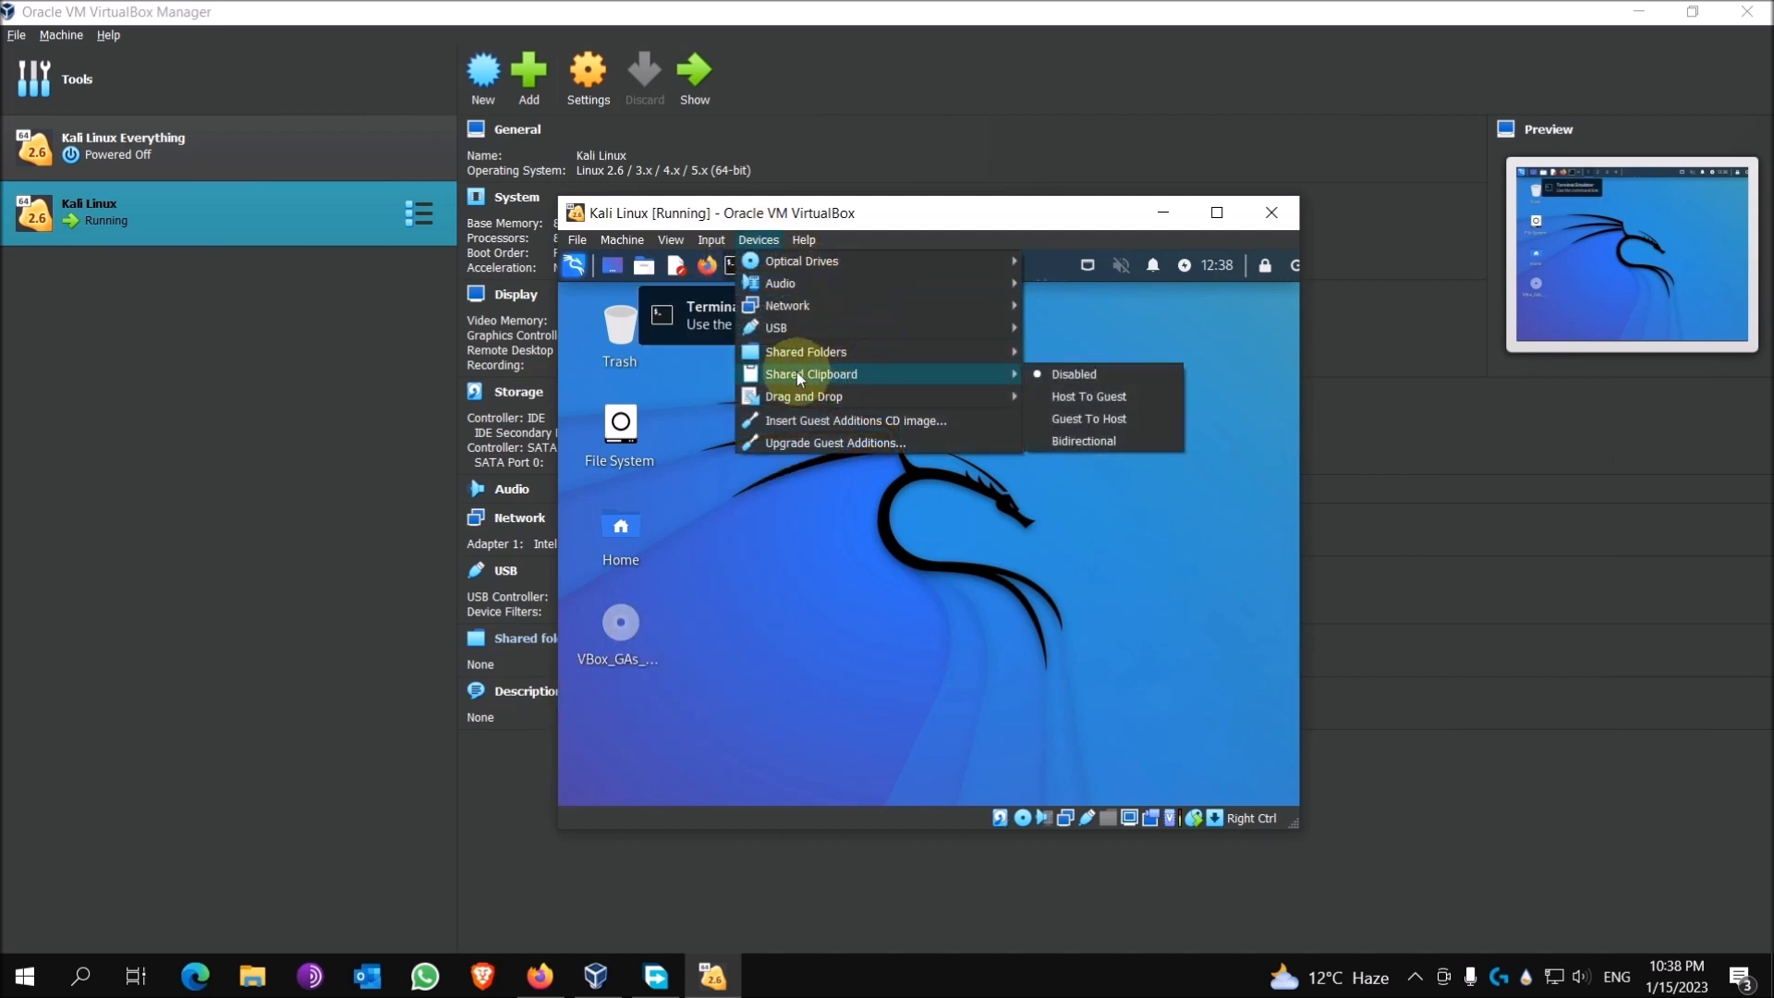
{"action": "left_click", "coordinate": [1098, 440]}
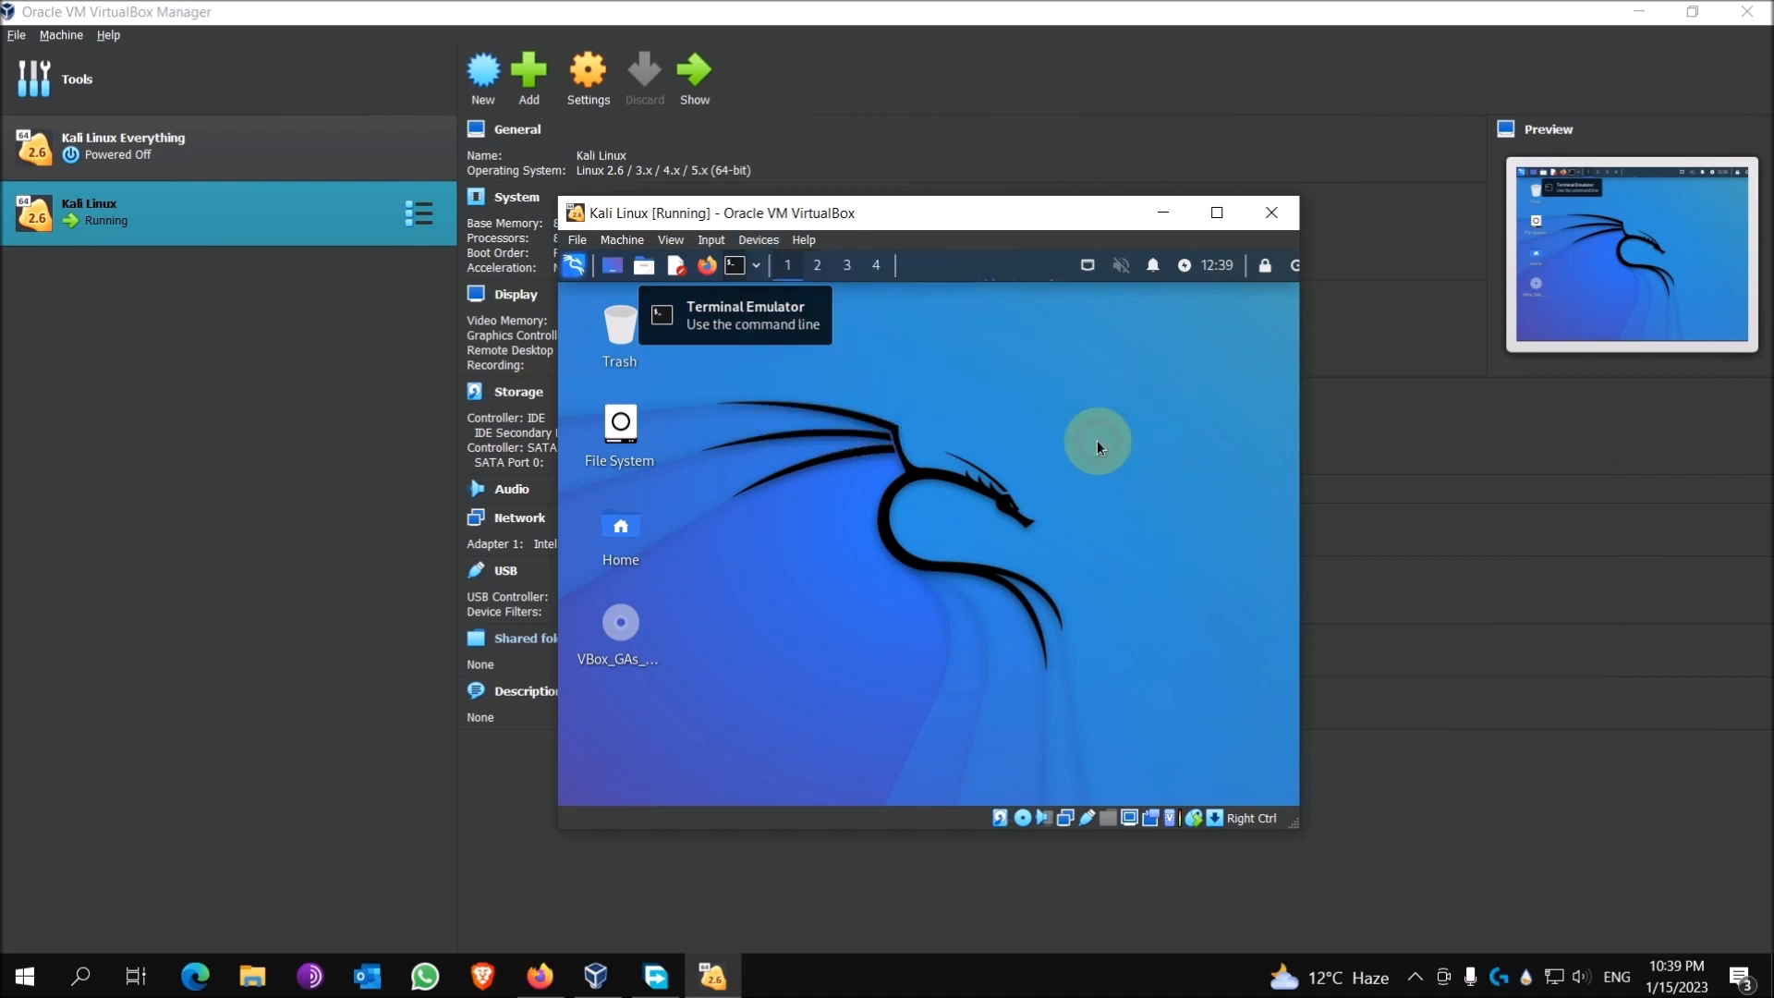
{"action": "left_click", "coordinate": [759, 240]}
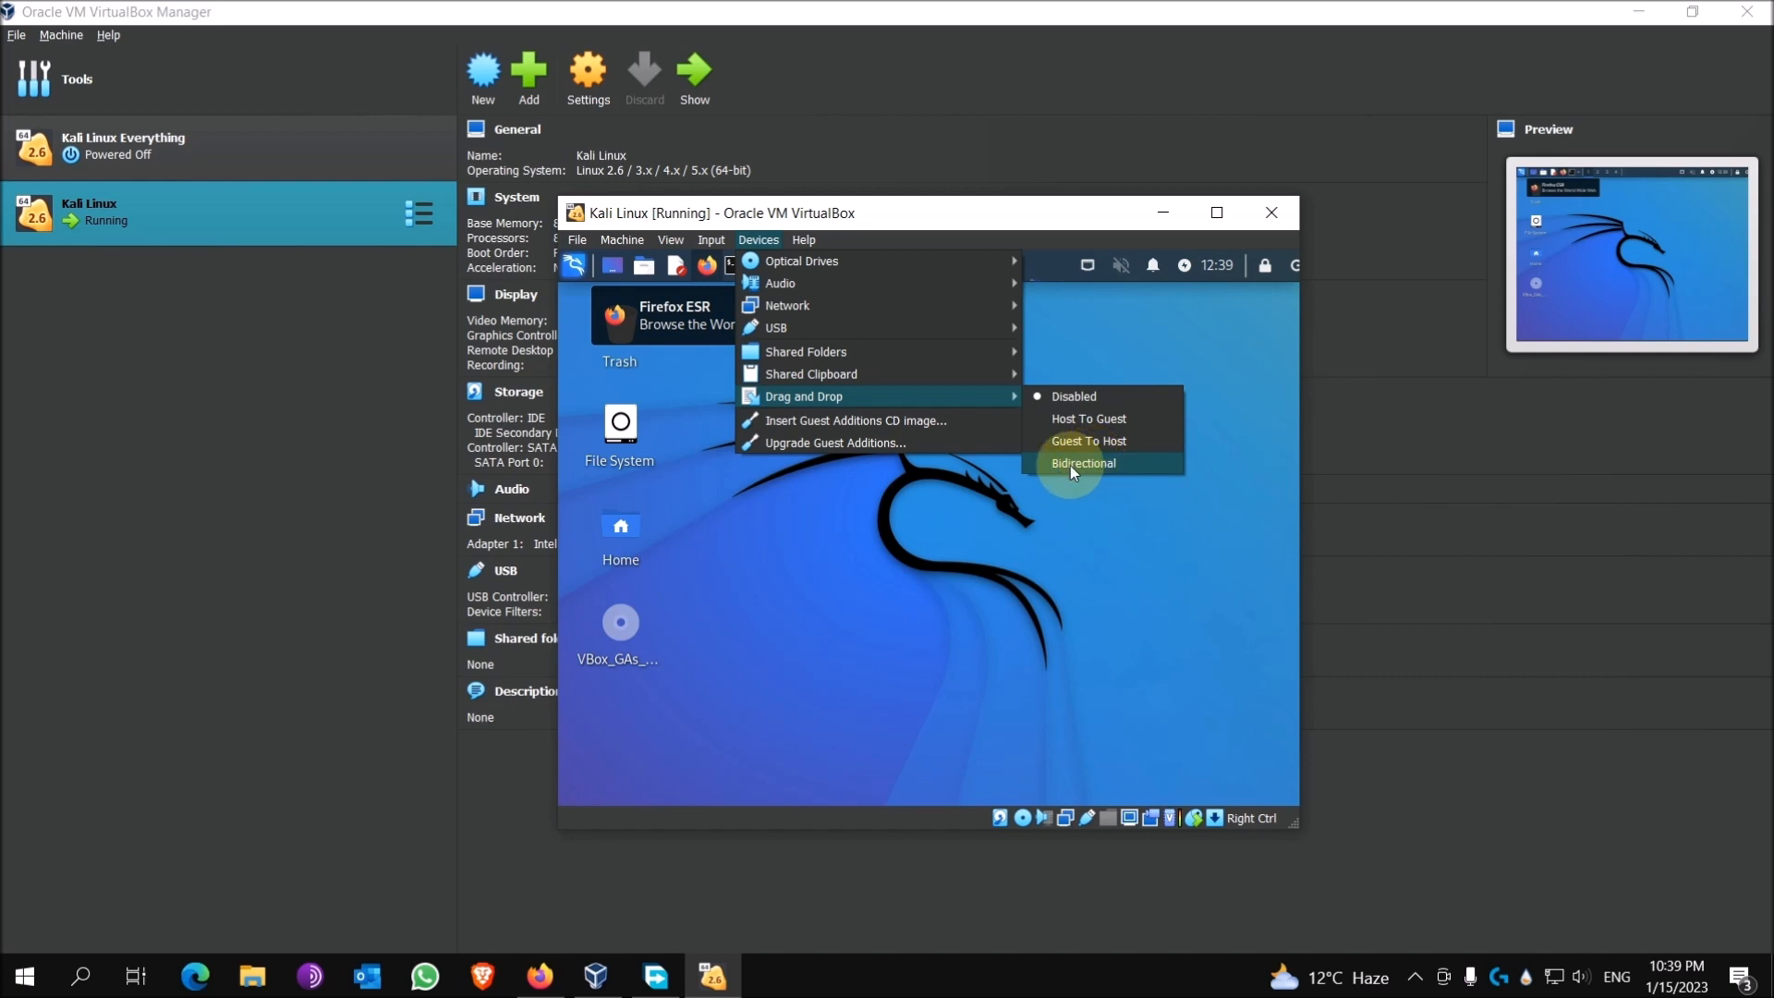
{"action": "left_click", "coordinate": [1070, 464]}
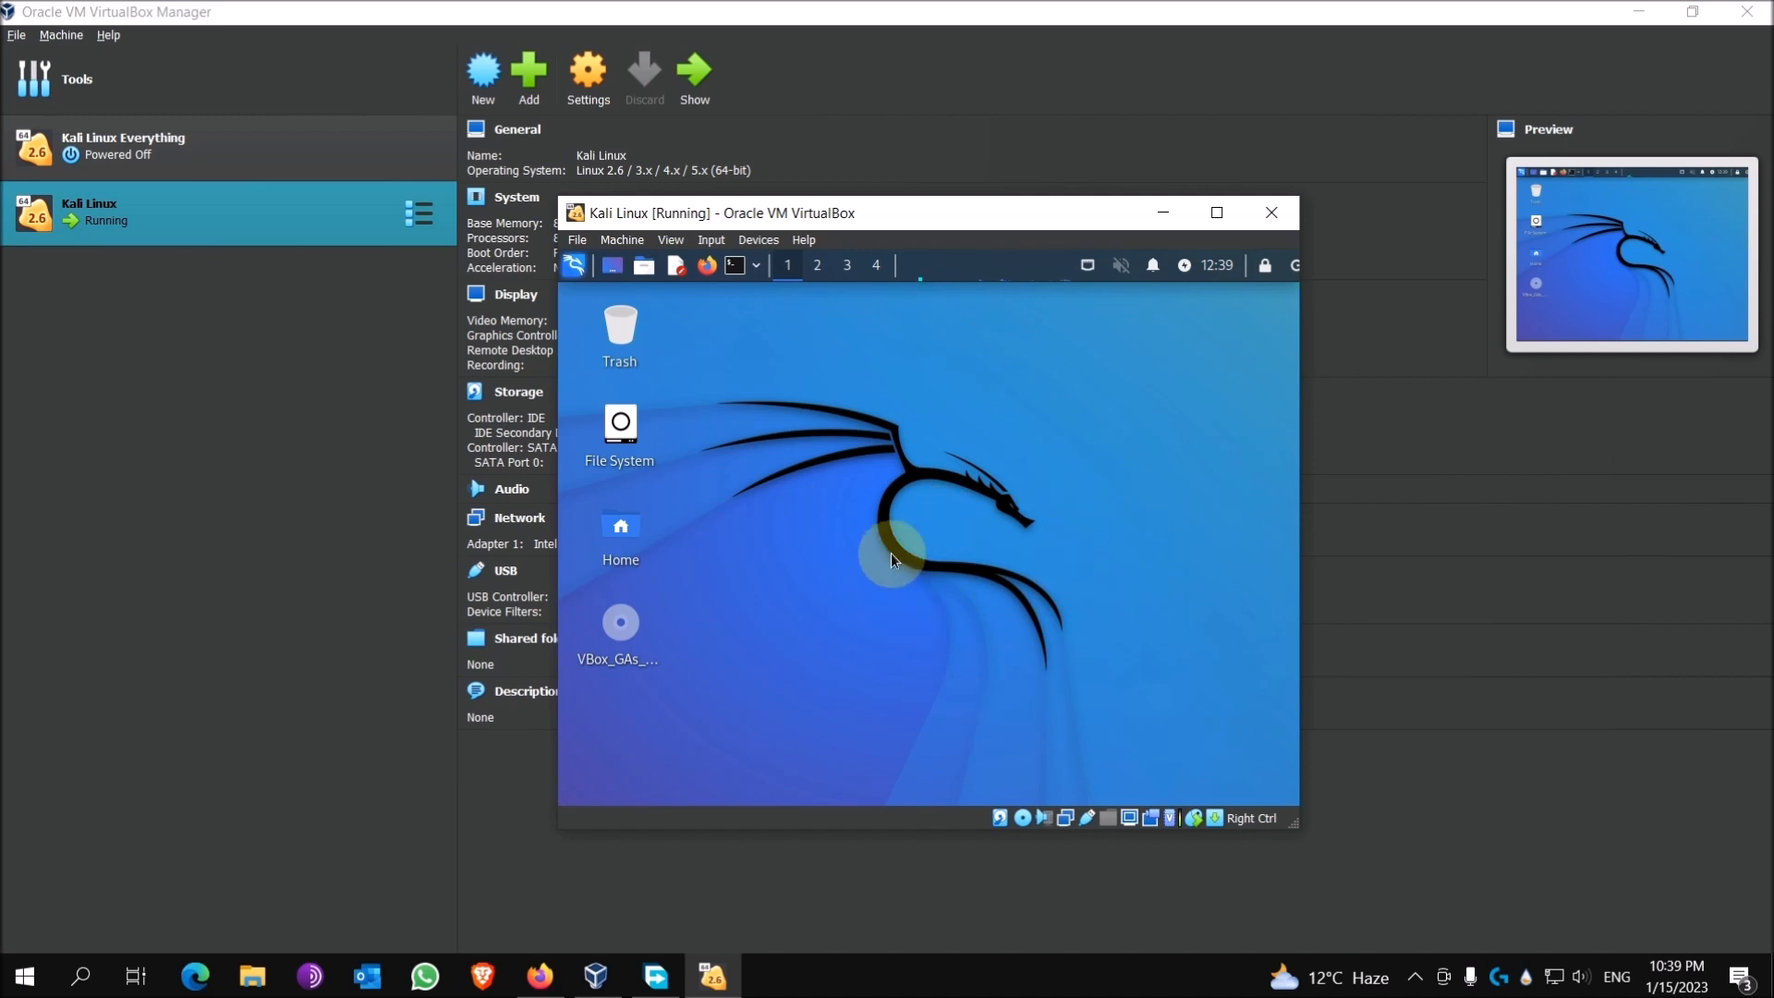
Step: Maximize the Kali Linux [Running] VM window
{"action": "left_click", "coordinate": [1215, 220]}
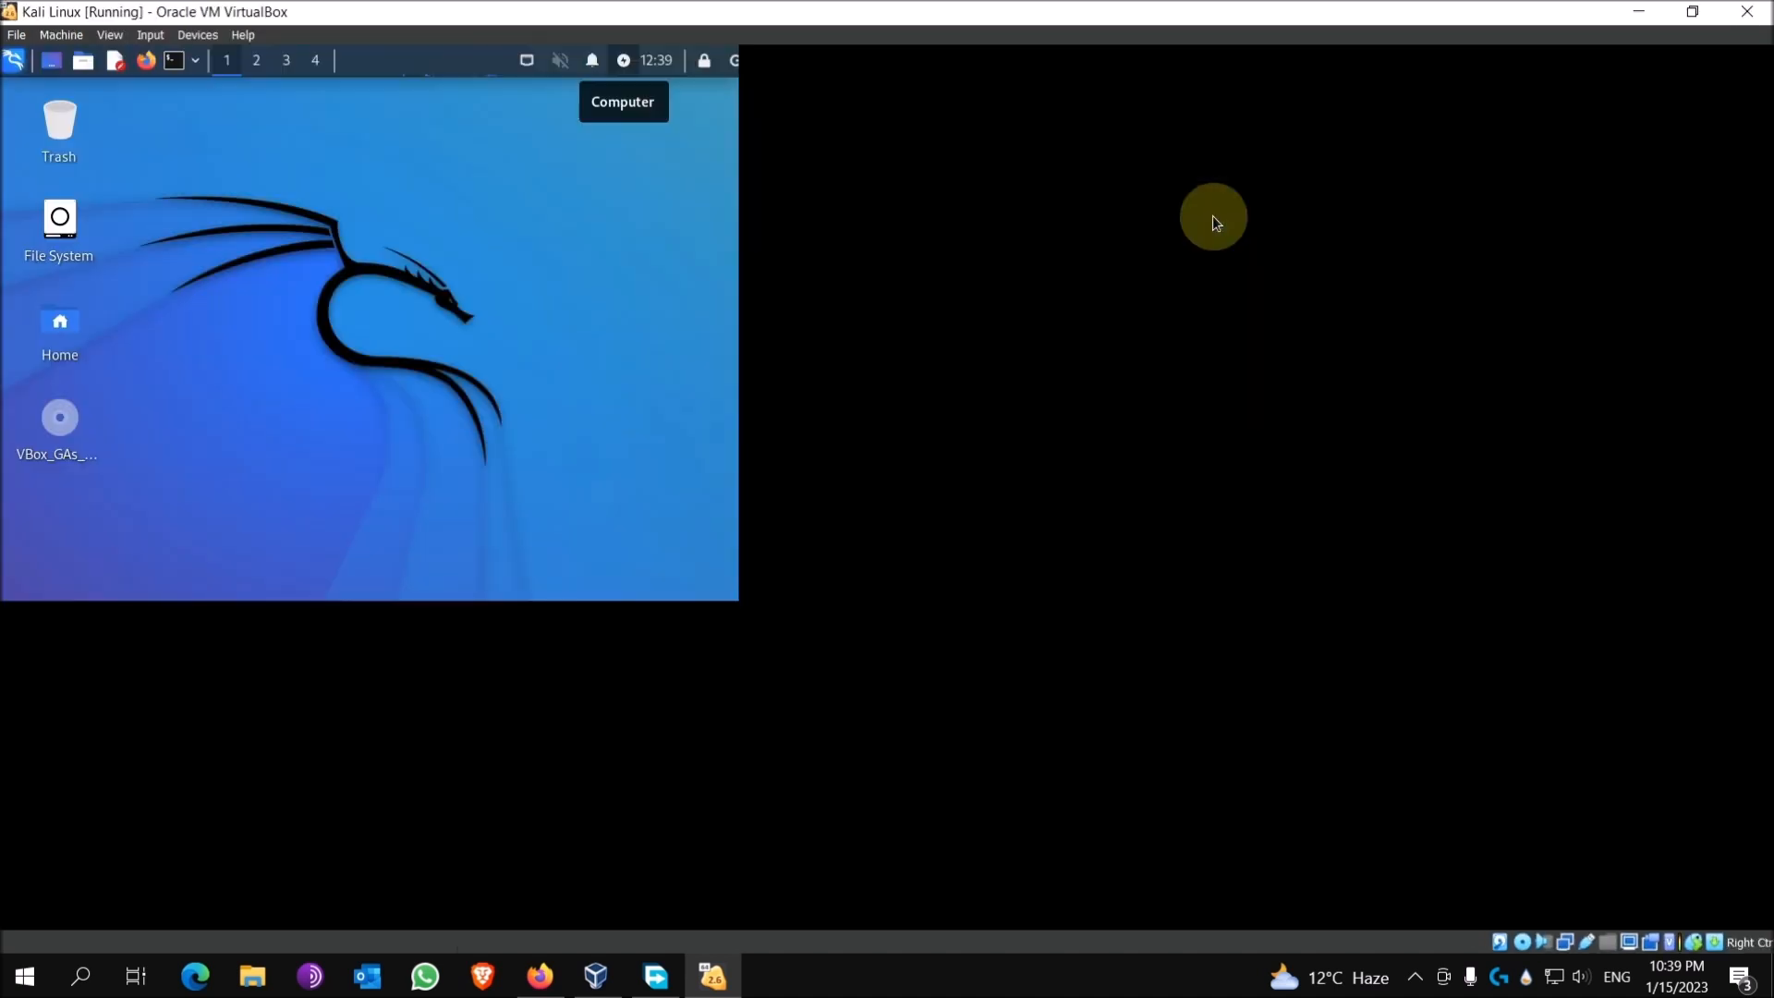